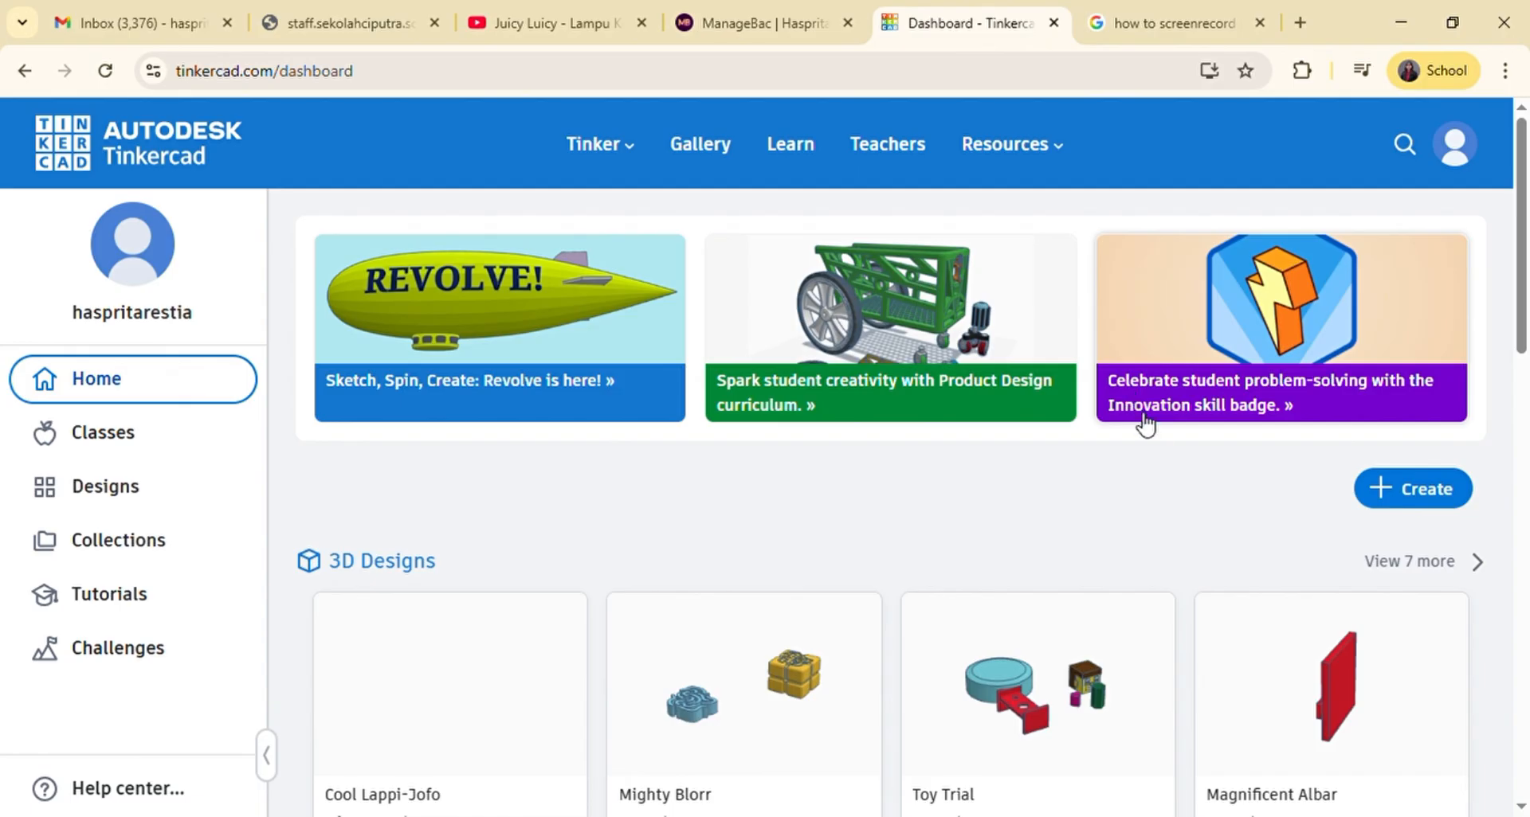
Create a new 3D design from the dashboard.
click(1411, 498)
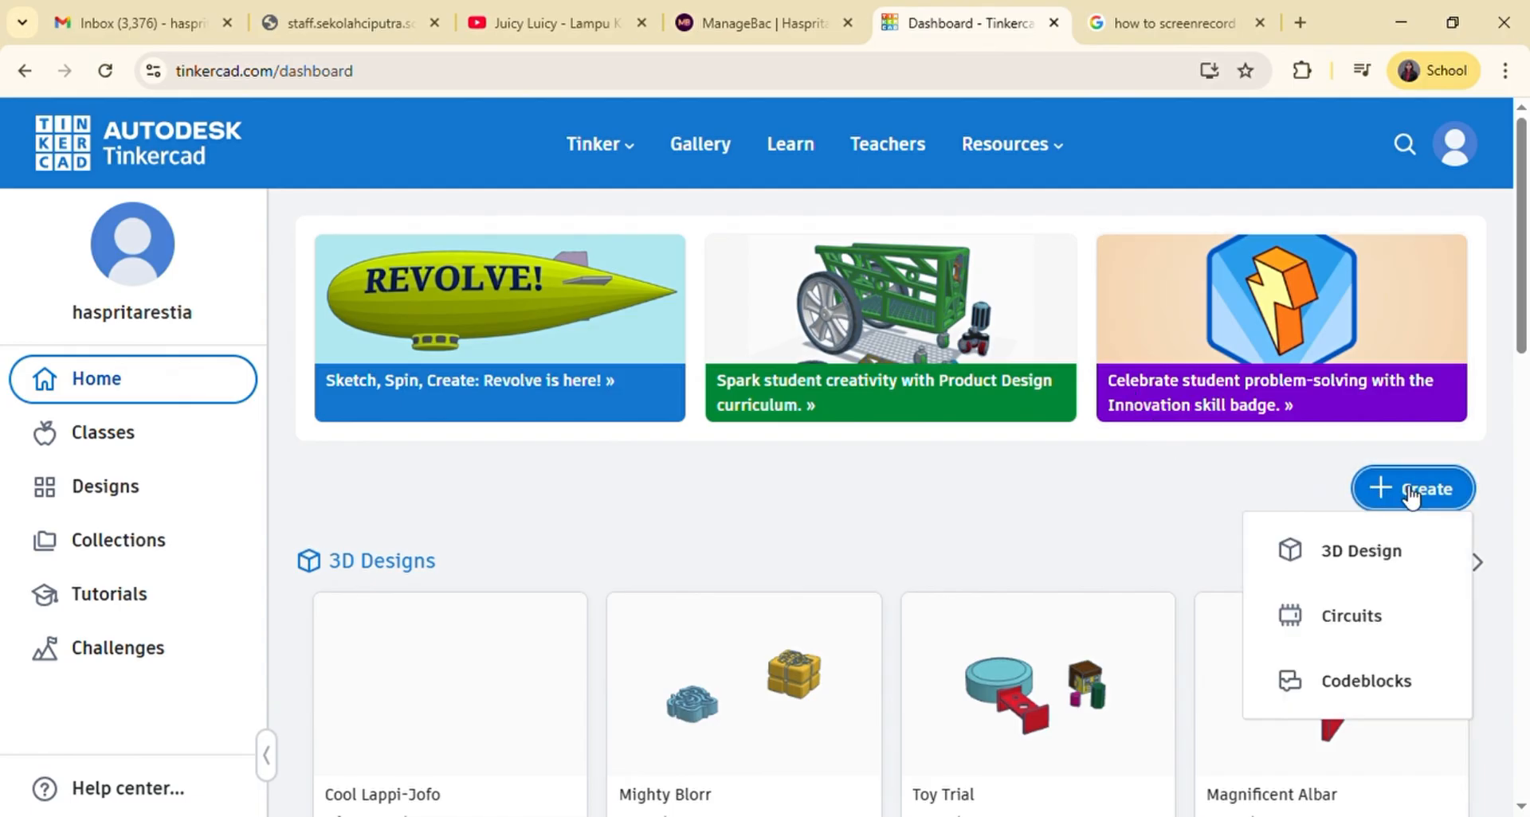
click(1367, 551)
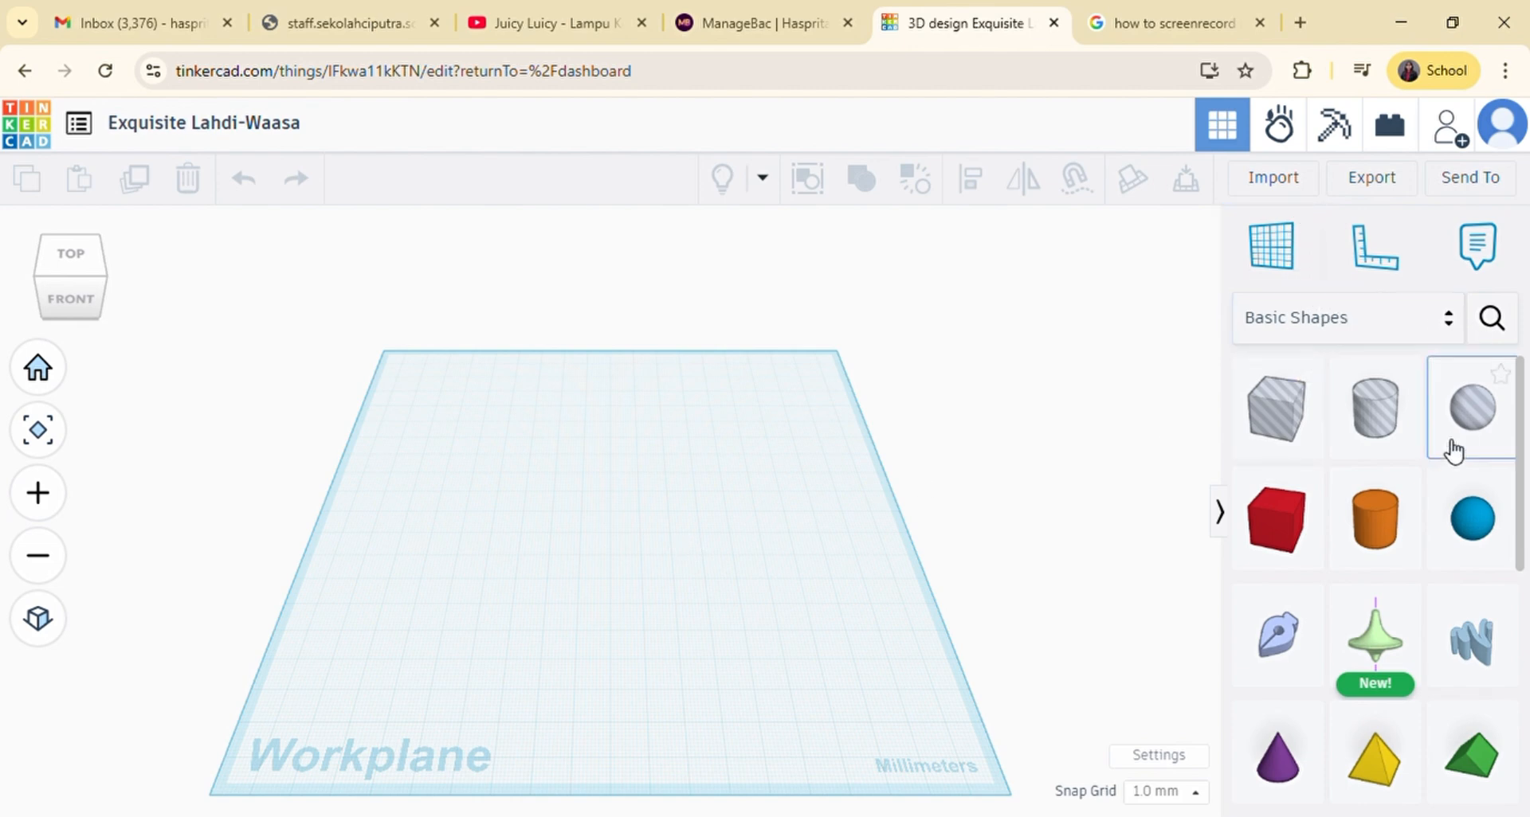
Browse the Letters & Numbers, Creatures & Characters and Structures & Scenery shape collections, and return to Basic Shapes.
scroll(1448, 446, down, 5)
click(1452, 318)
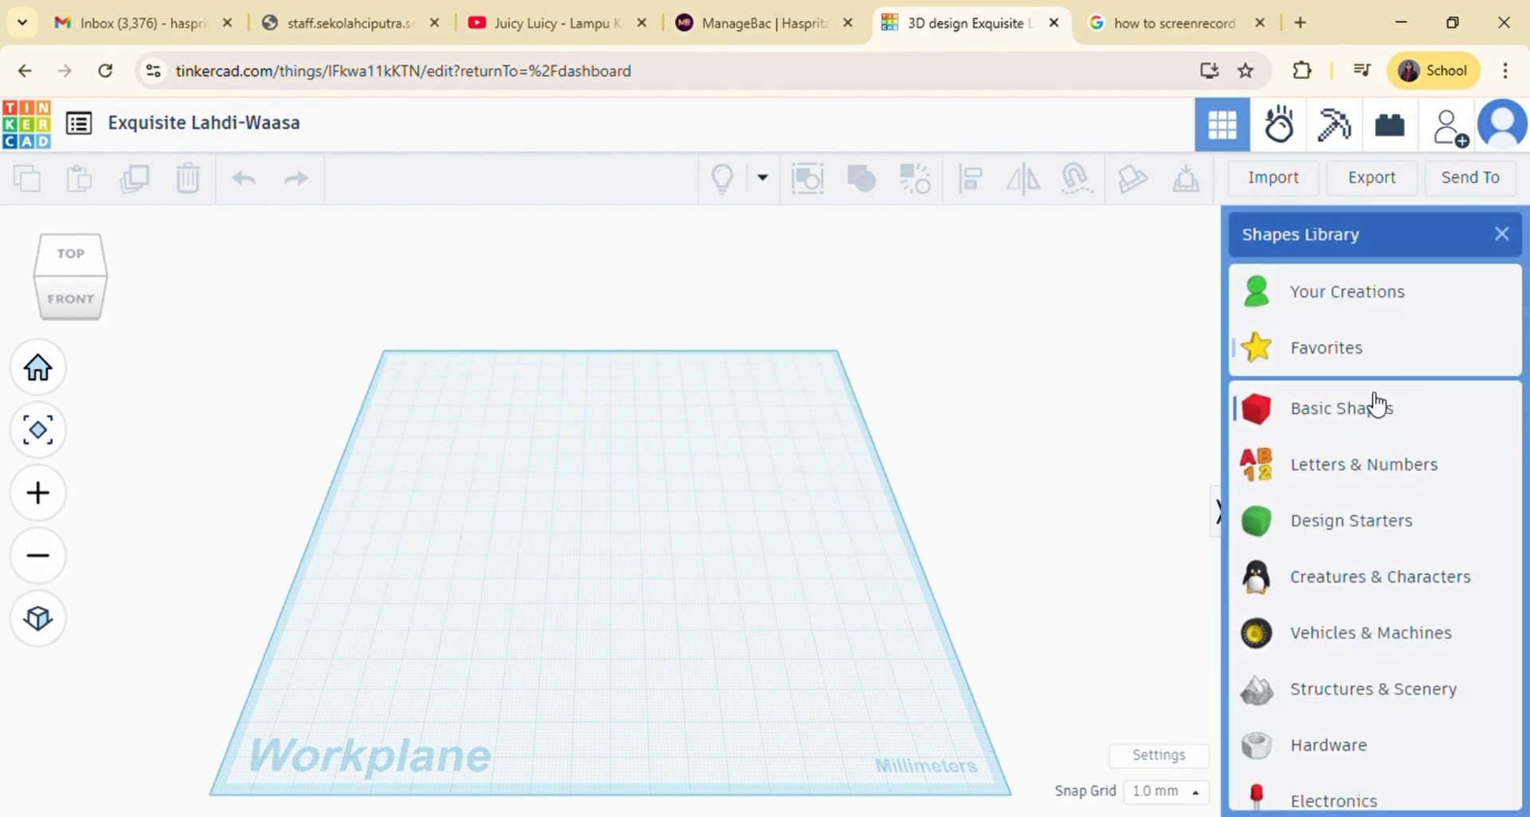
click(1355, 468)
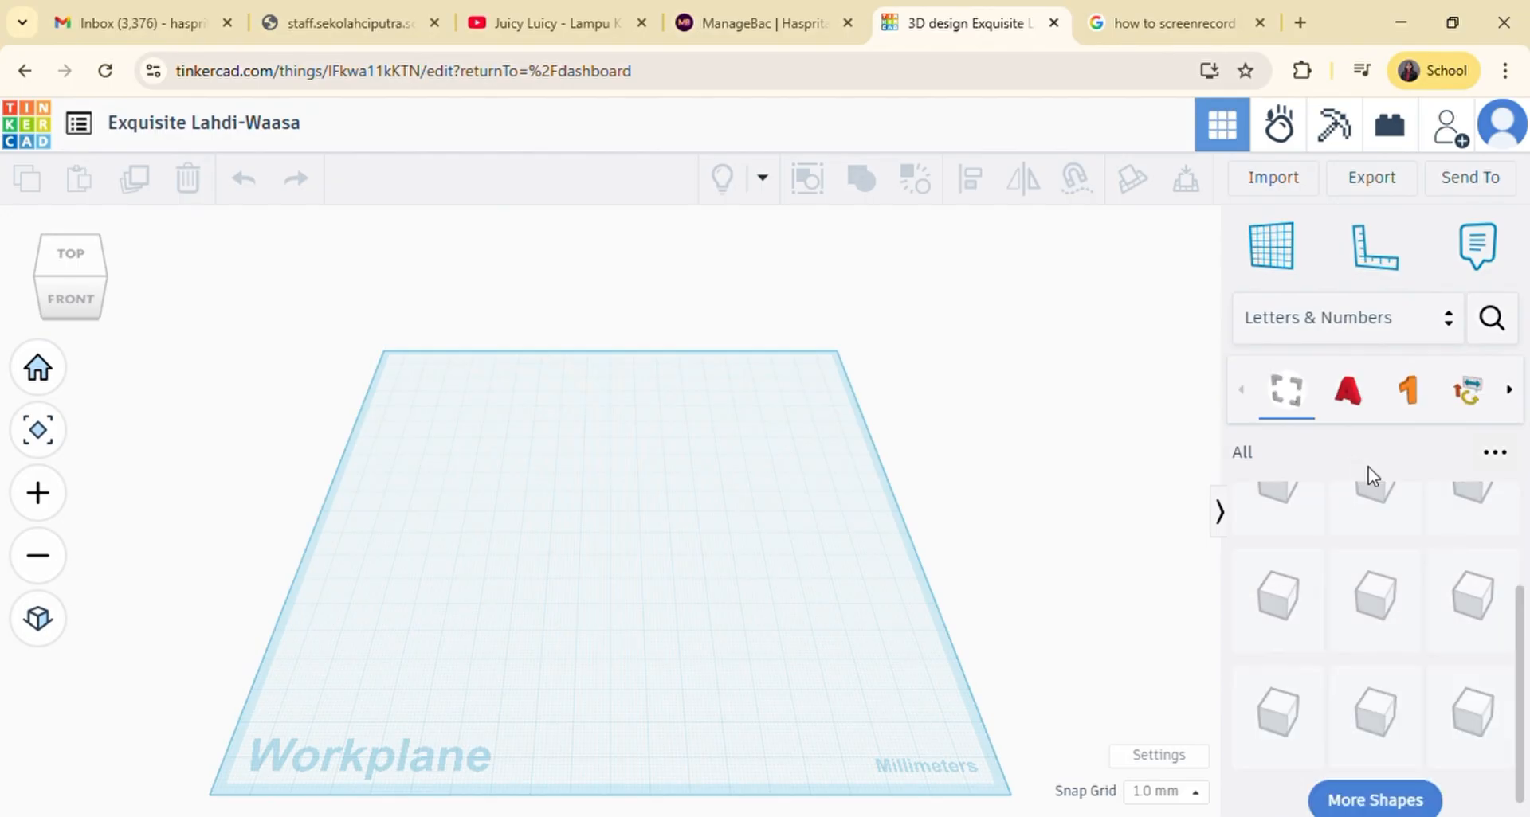
click(1454, 318)
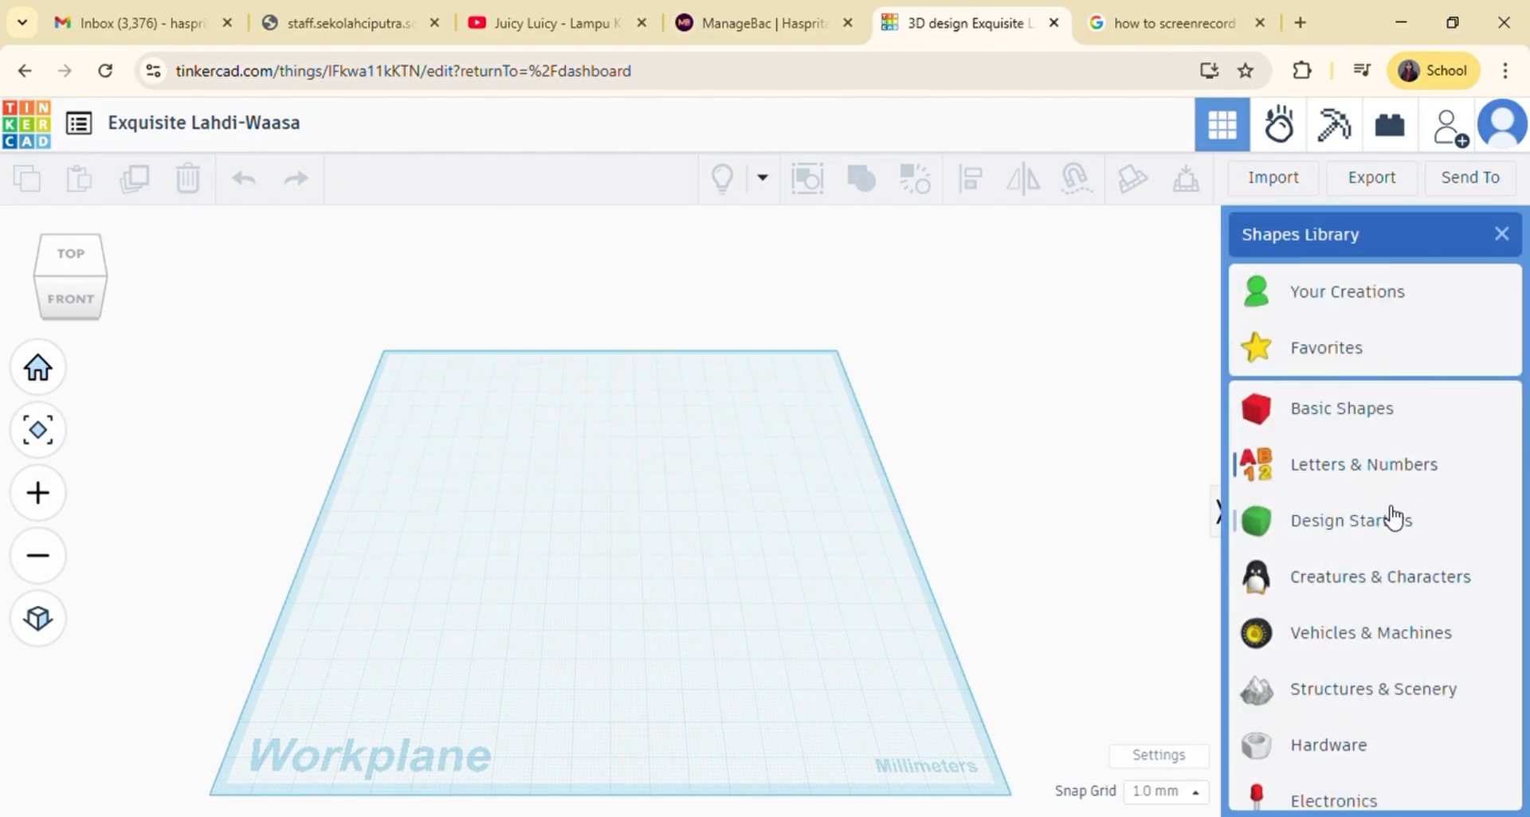
scroll(1392, 519, down, 2)
click(1384, 478)
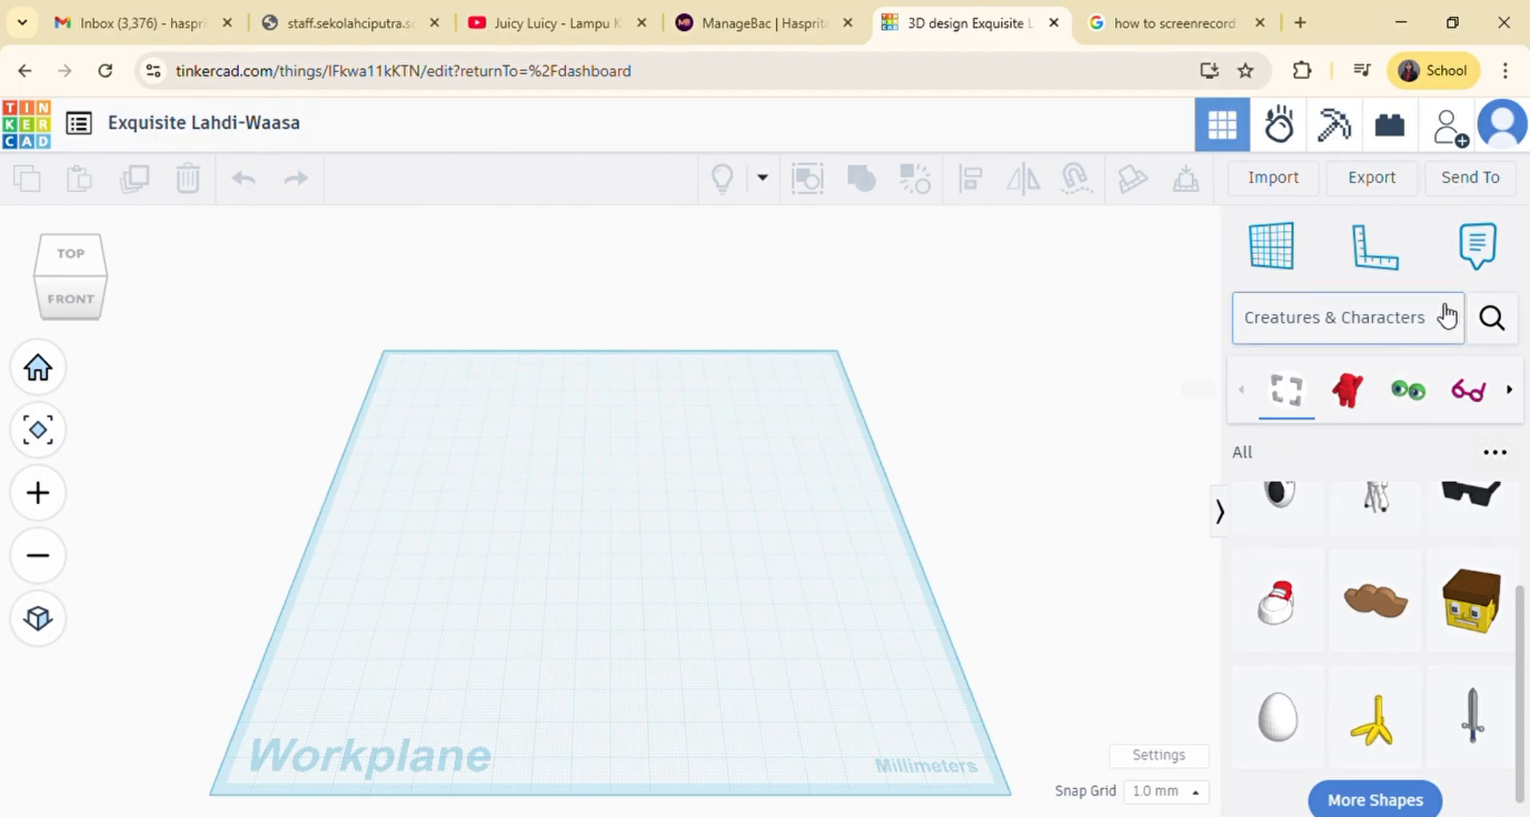
click(1444, 317)
scroll(1390, 536, down, 2)
click(1383, 470)
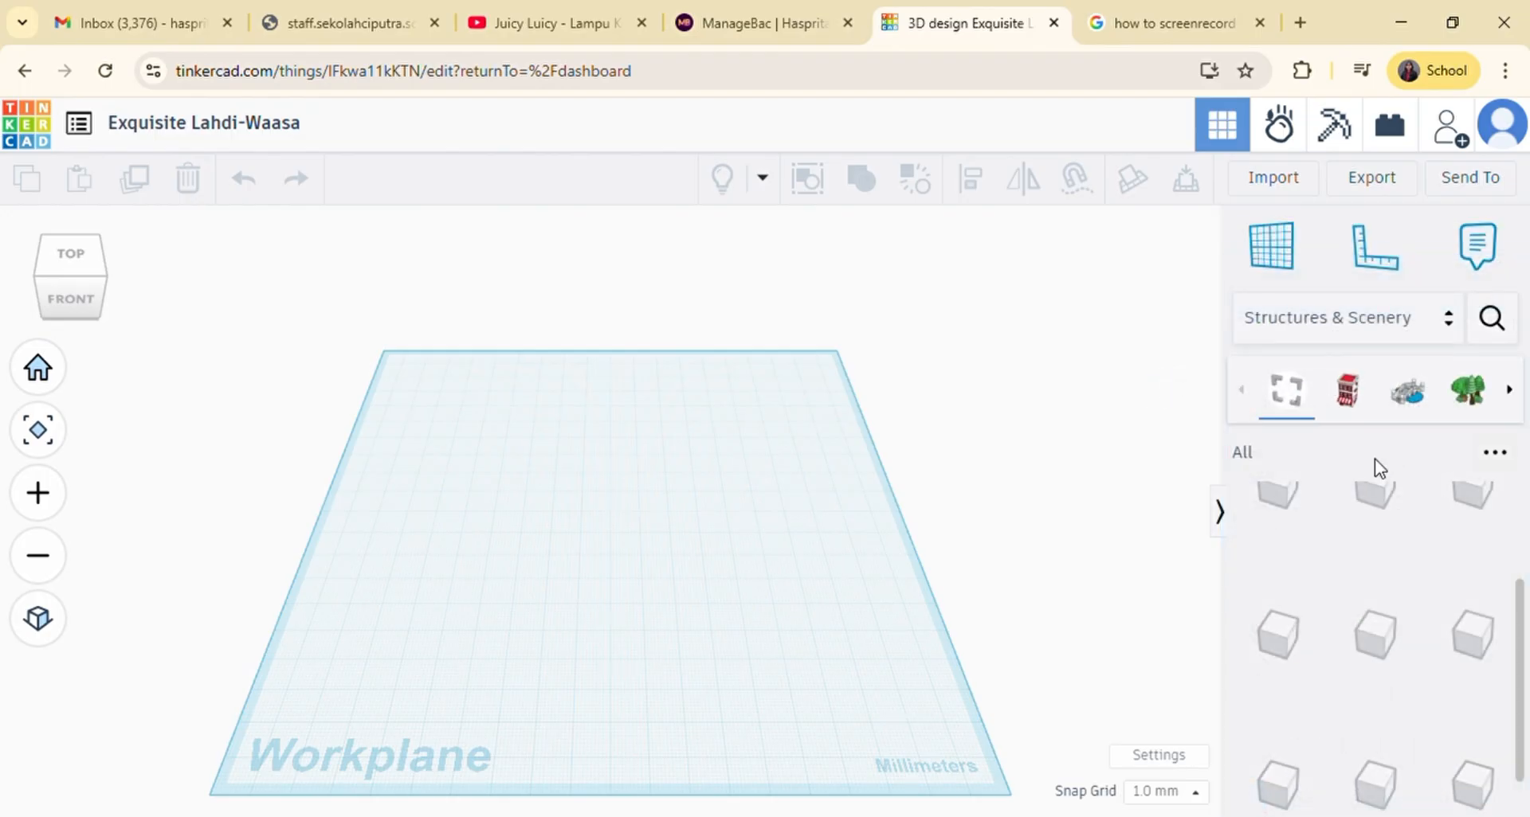
click(1446, 326)
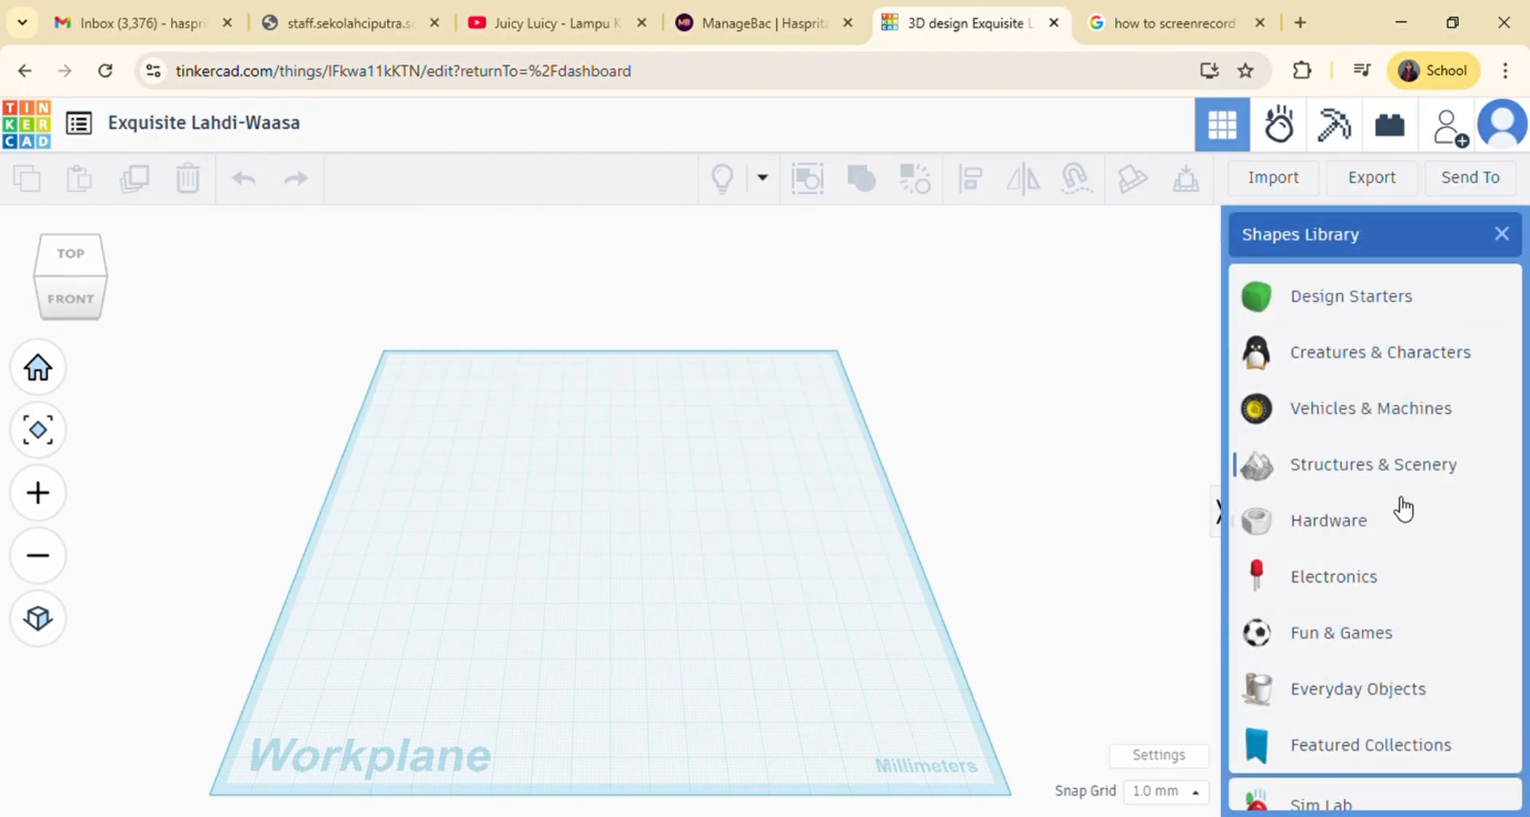
scroll(1397, 506, up, 3)
click(1402, 429)
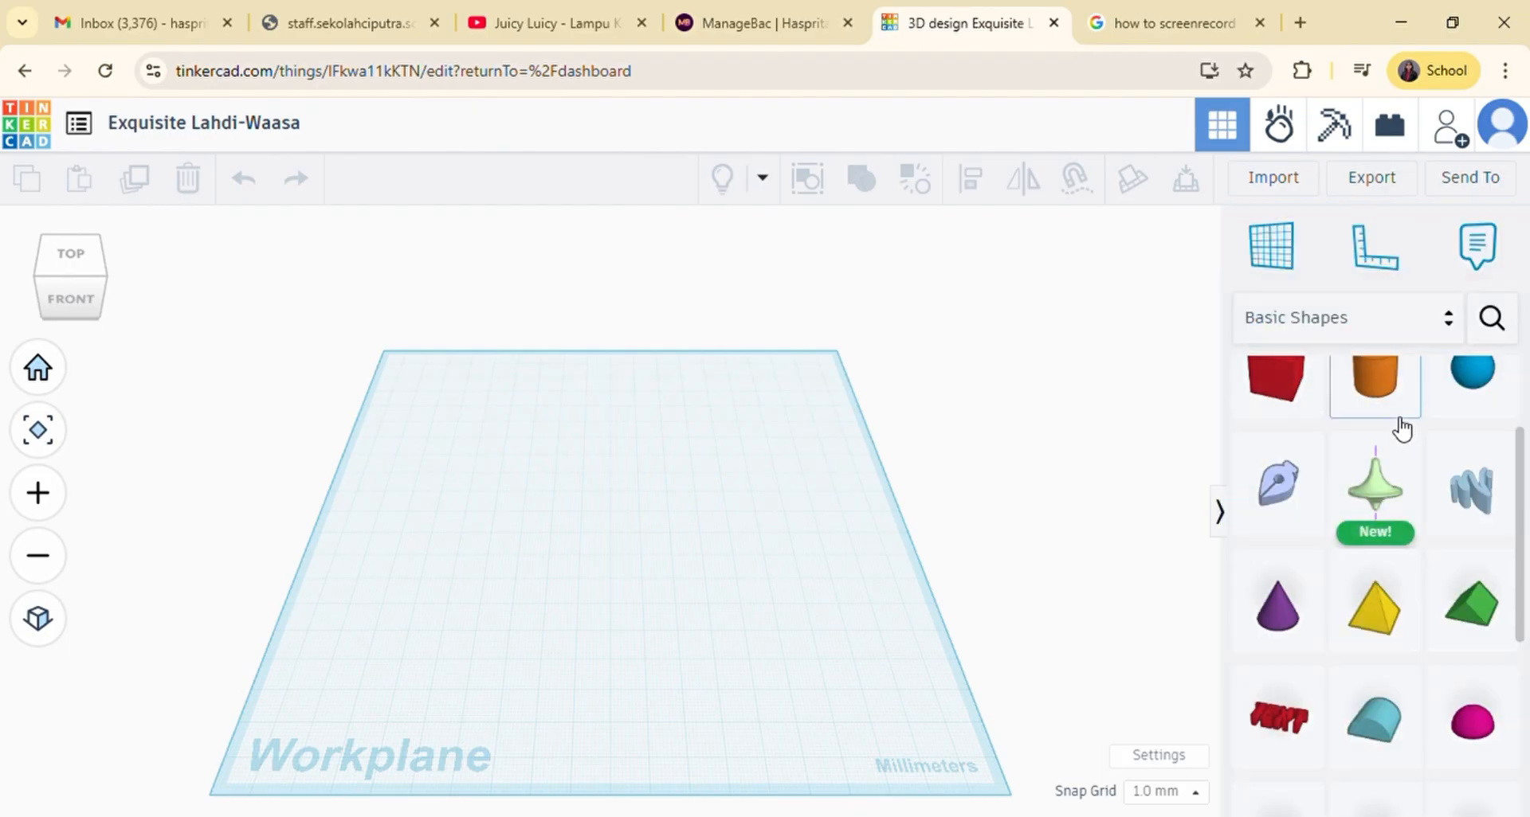
scroll(1398, 462, up, 2)
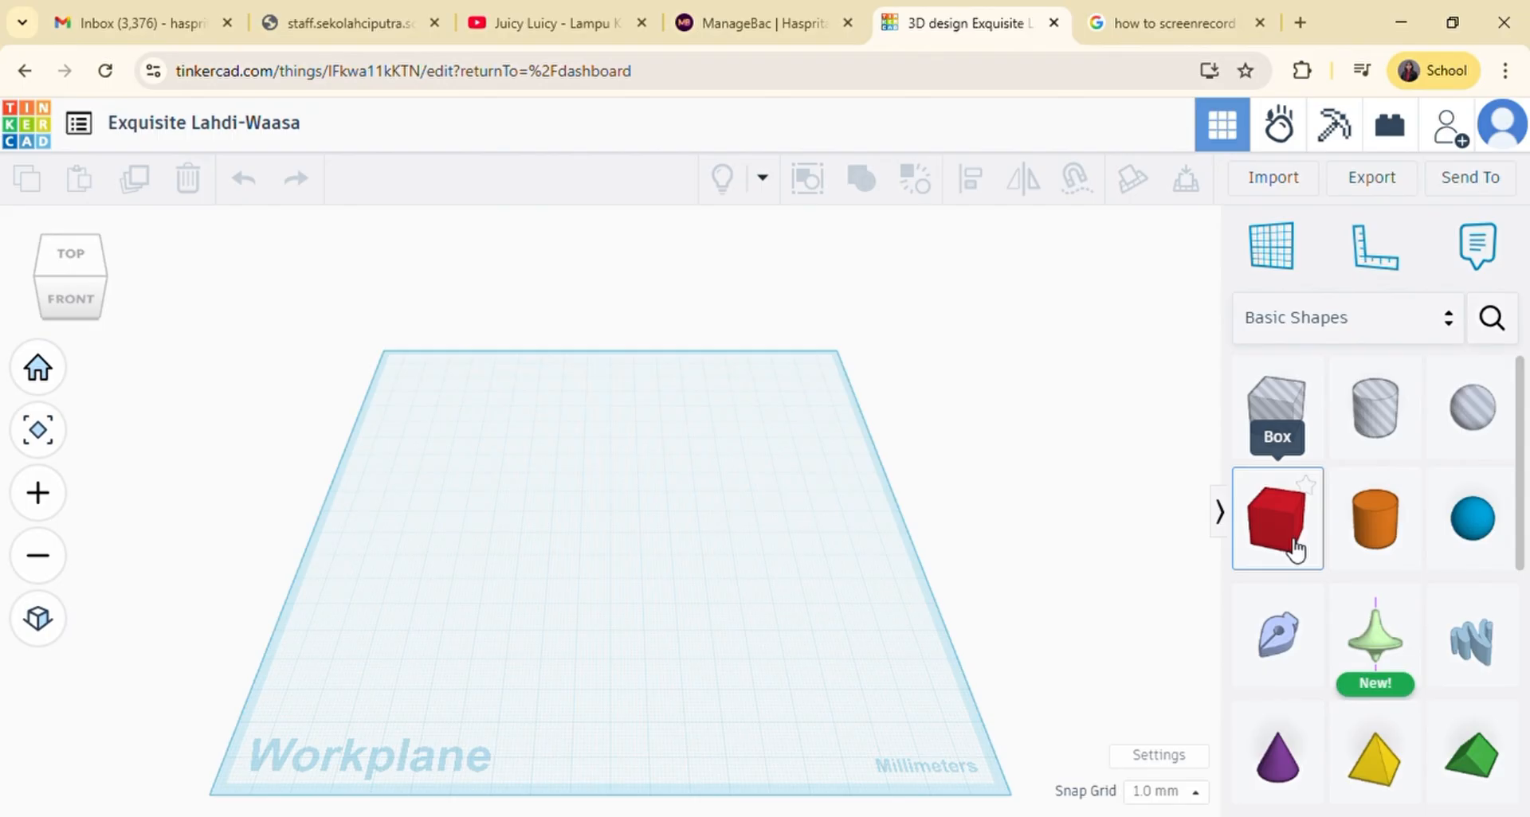
Place a solid box in the middle of the workplane and colour it with the magenta preset.
drag(1292, 545, 610, 533)
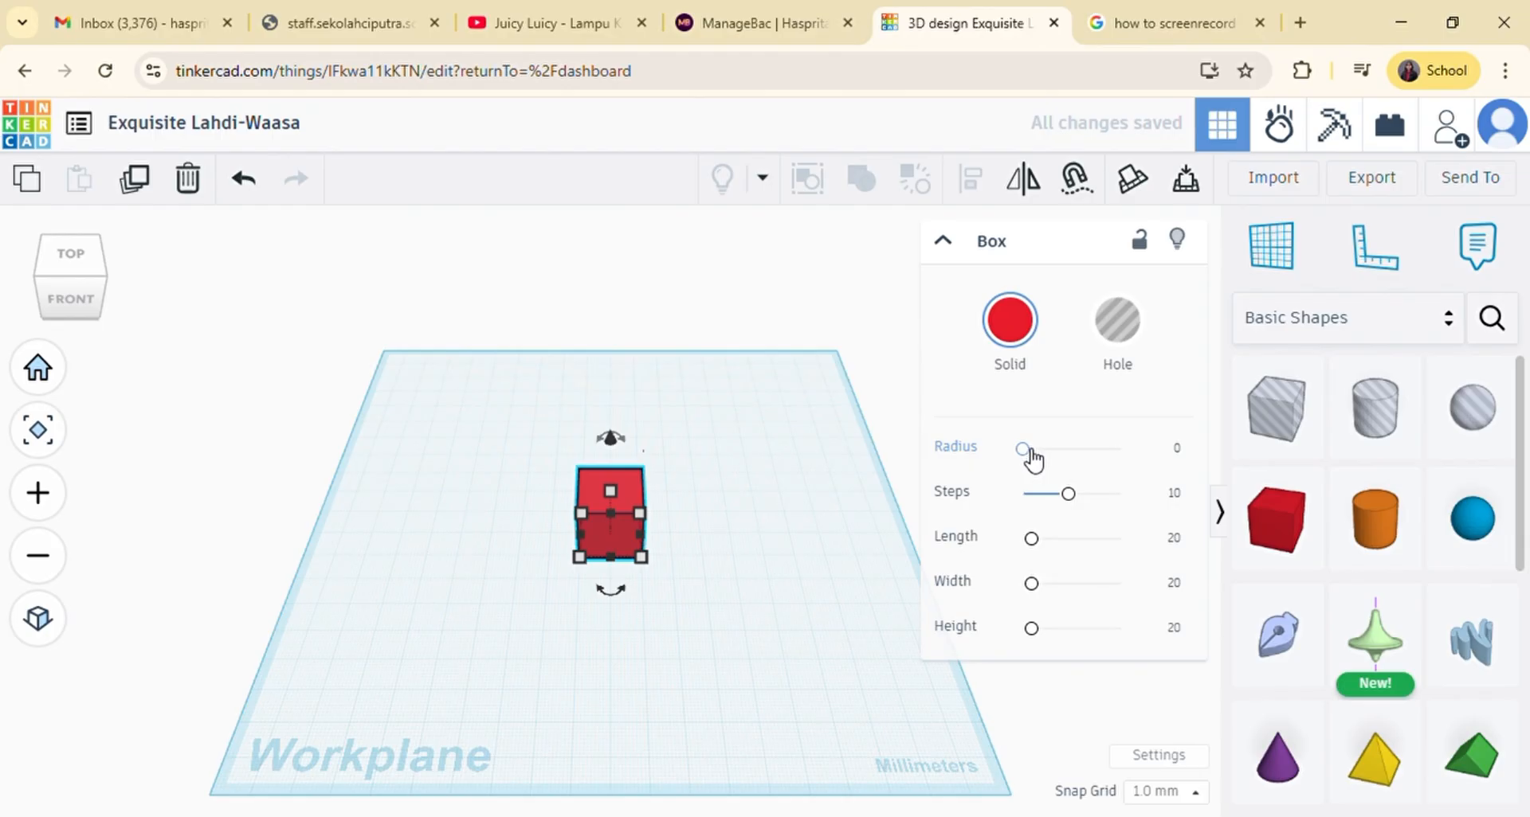
click(1033, 351)
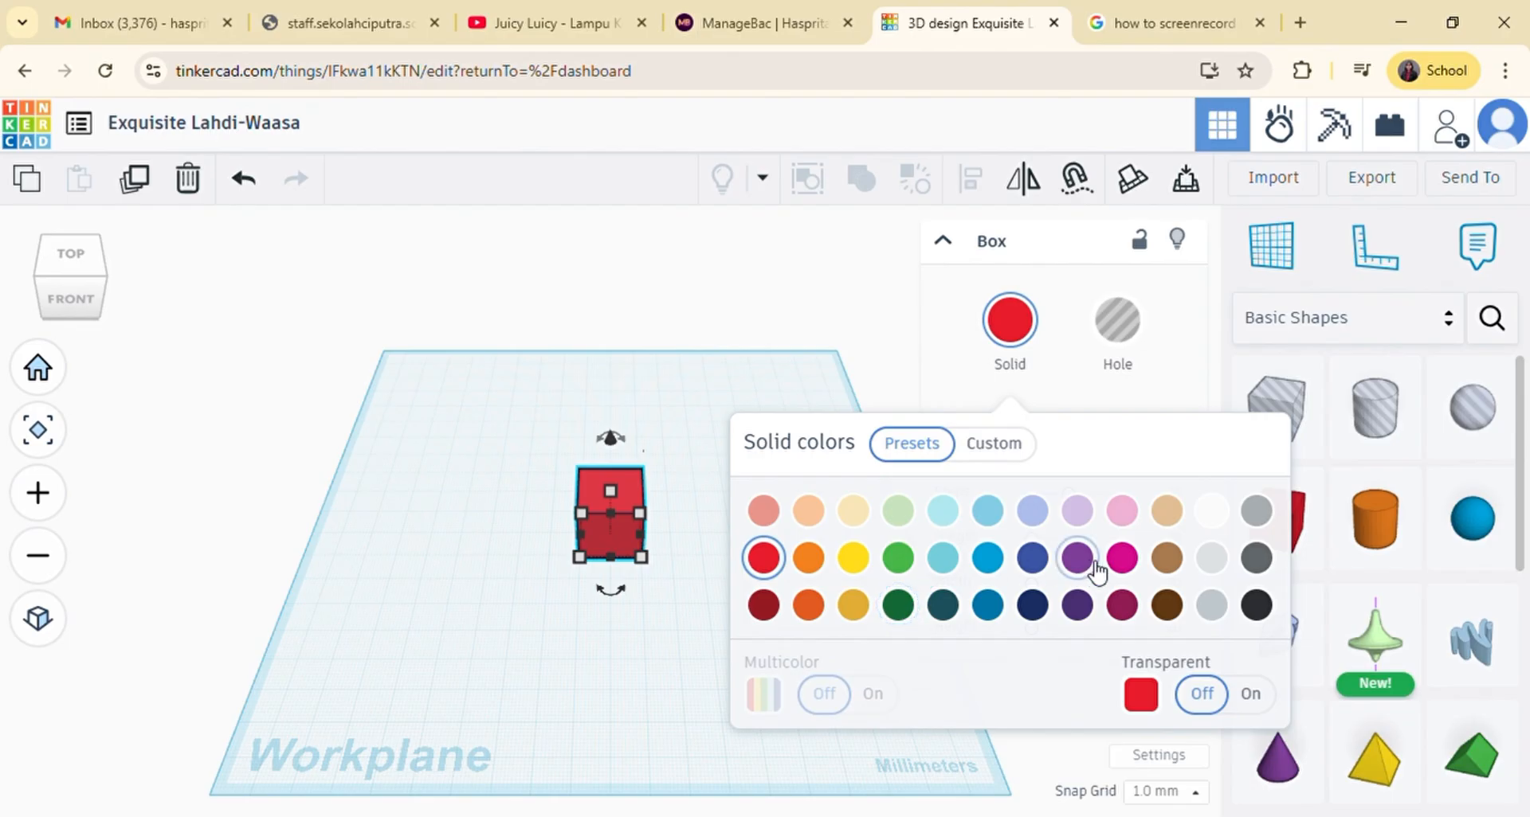
click(1121, 561)
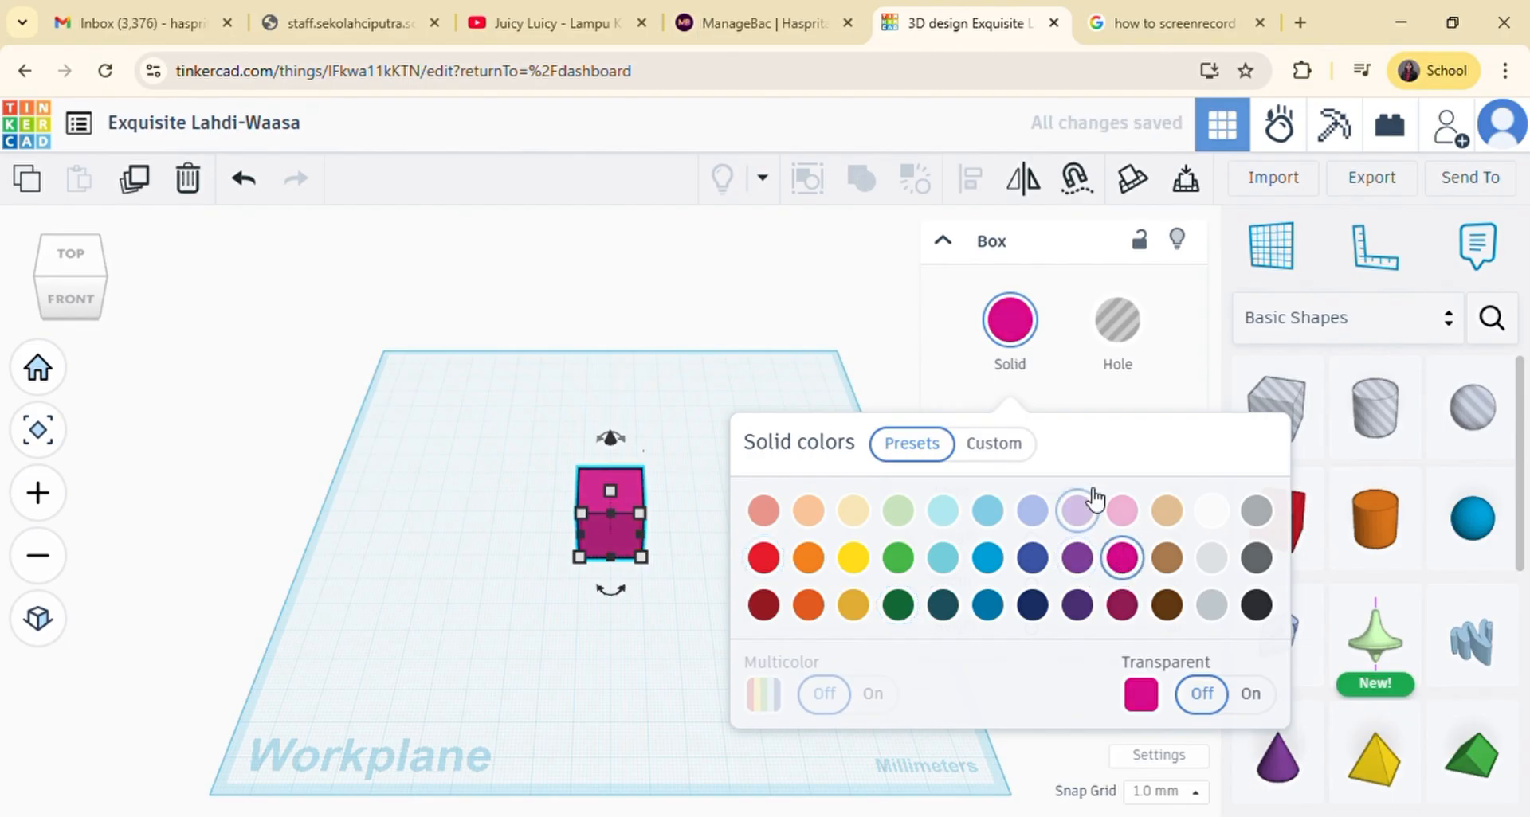
Switch the box to a hole and back to a solid.
click(1118, 327)
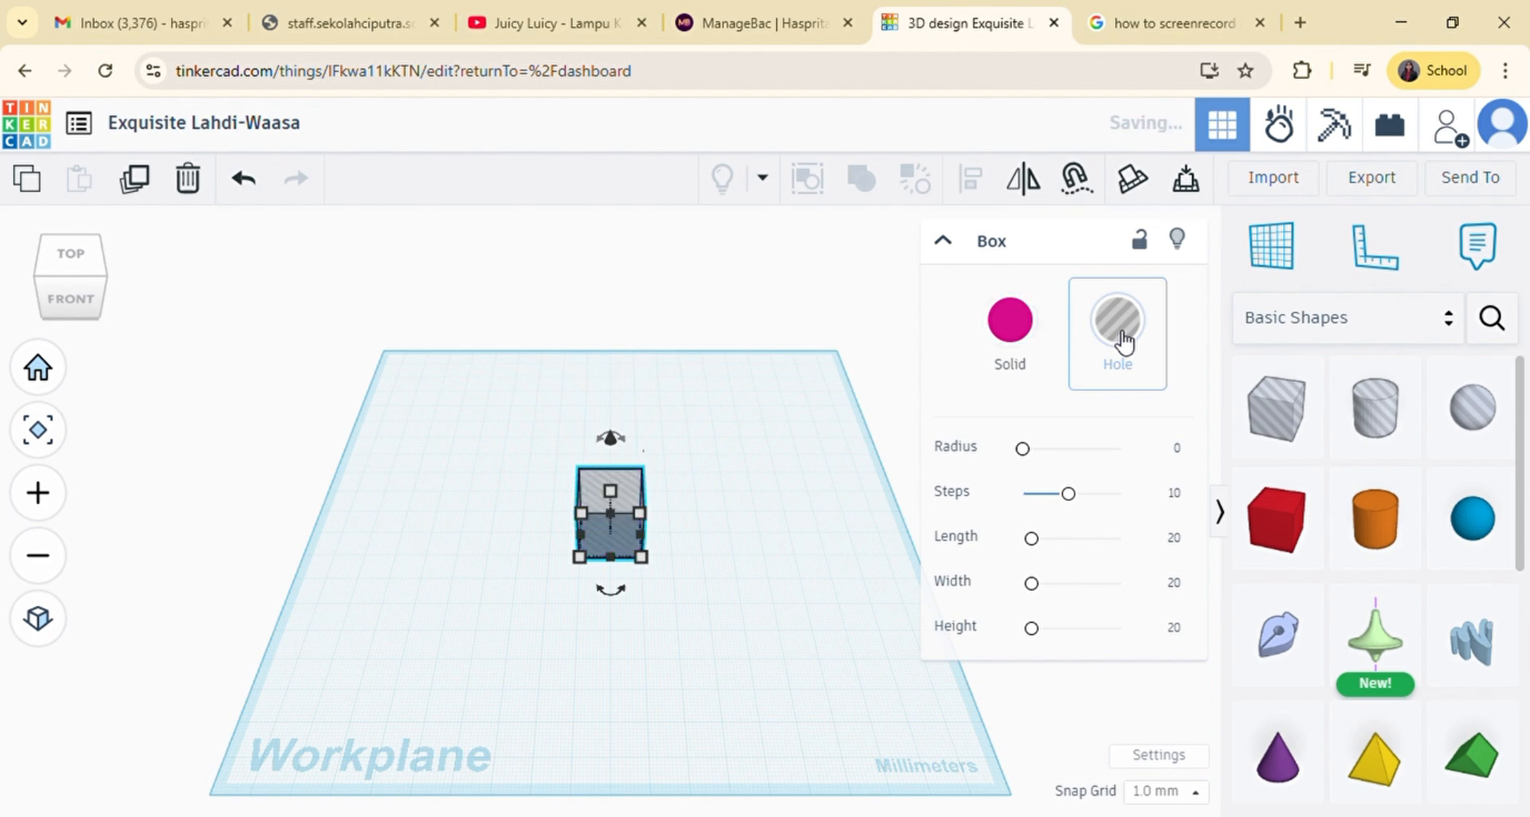
click(1019, 330)
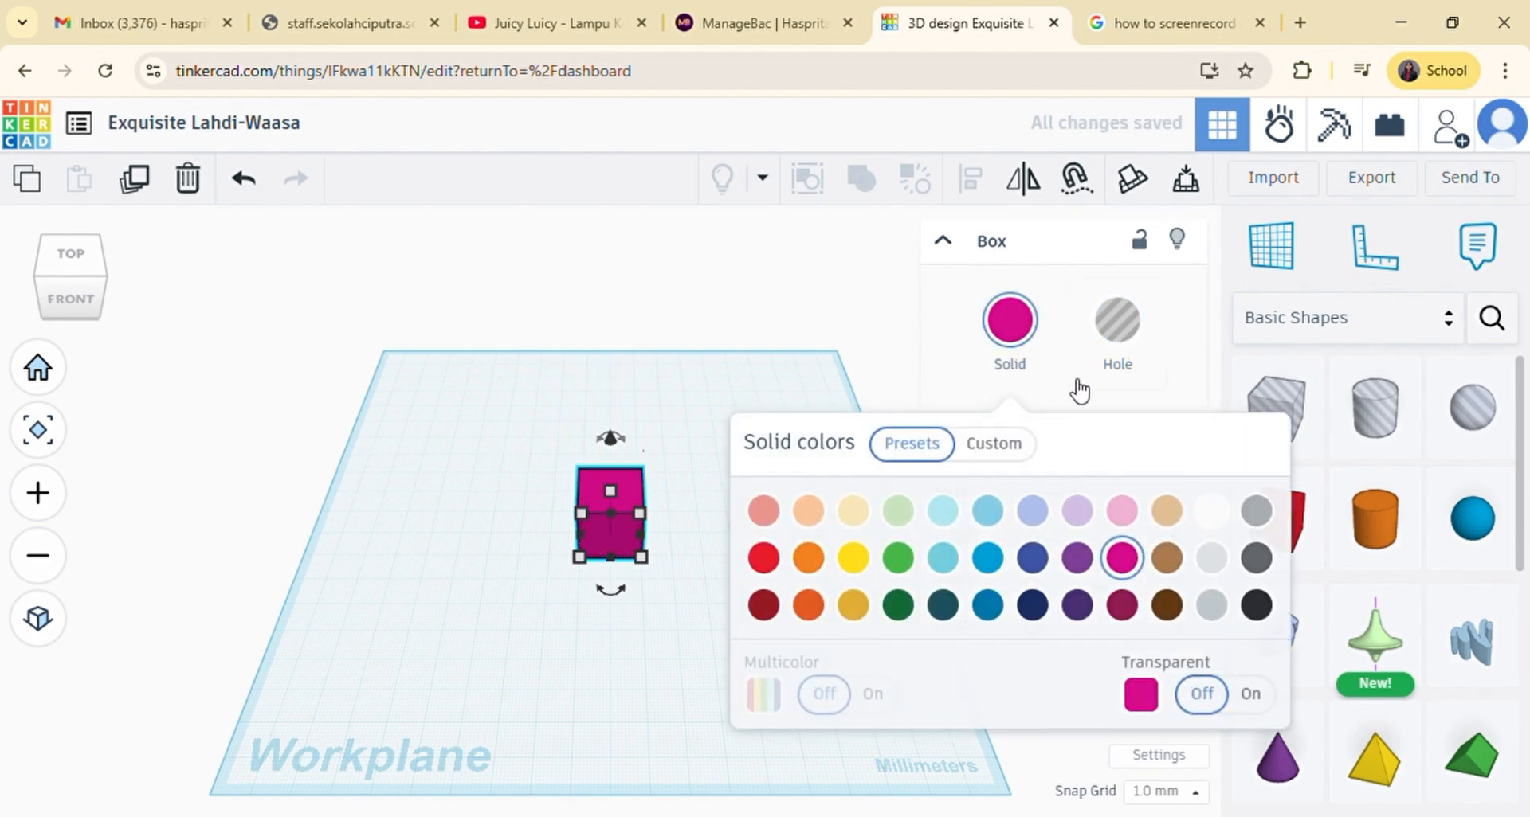
click(1070, 389)
Mix a custom solid colour for the box with red 183, green 74 and blue 140.
click(1009, 322)
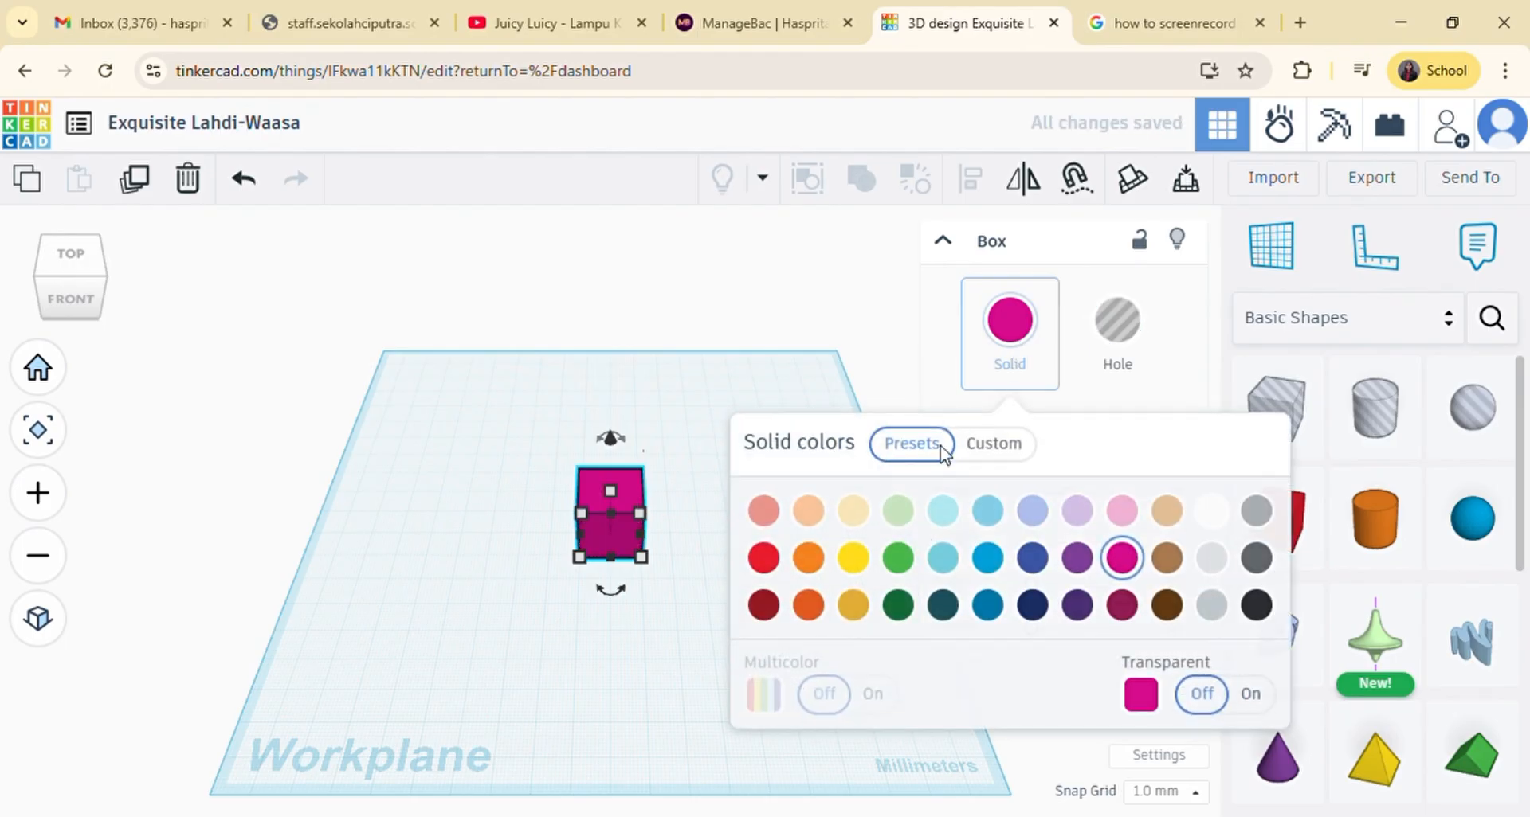
click(1016, 444)
mouse_move(1169, 274)
mouse_down()
mouse_move(1113, 274)
mouse_move(1145, 274)
mouse_up()
click(1043, 334)
drag(1062, 338, 1052, 335)
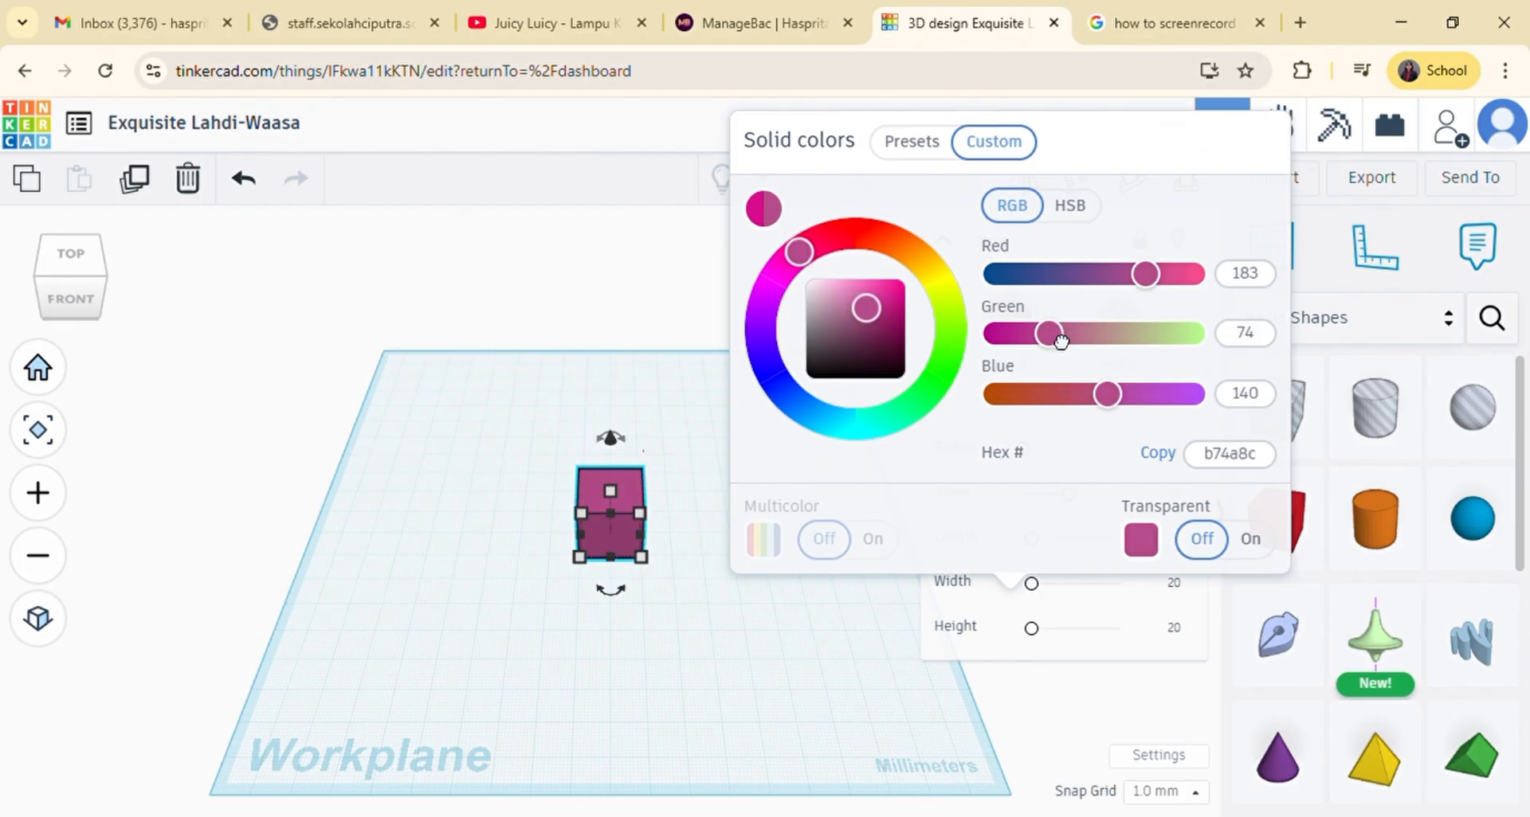
Turn the box's transparency on and off again, and restore its magenta preset colour.
click(1251, 545)
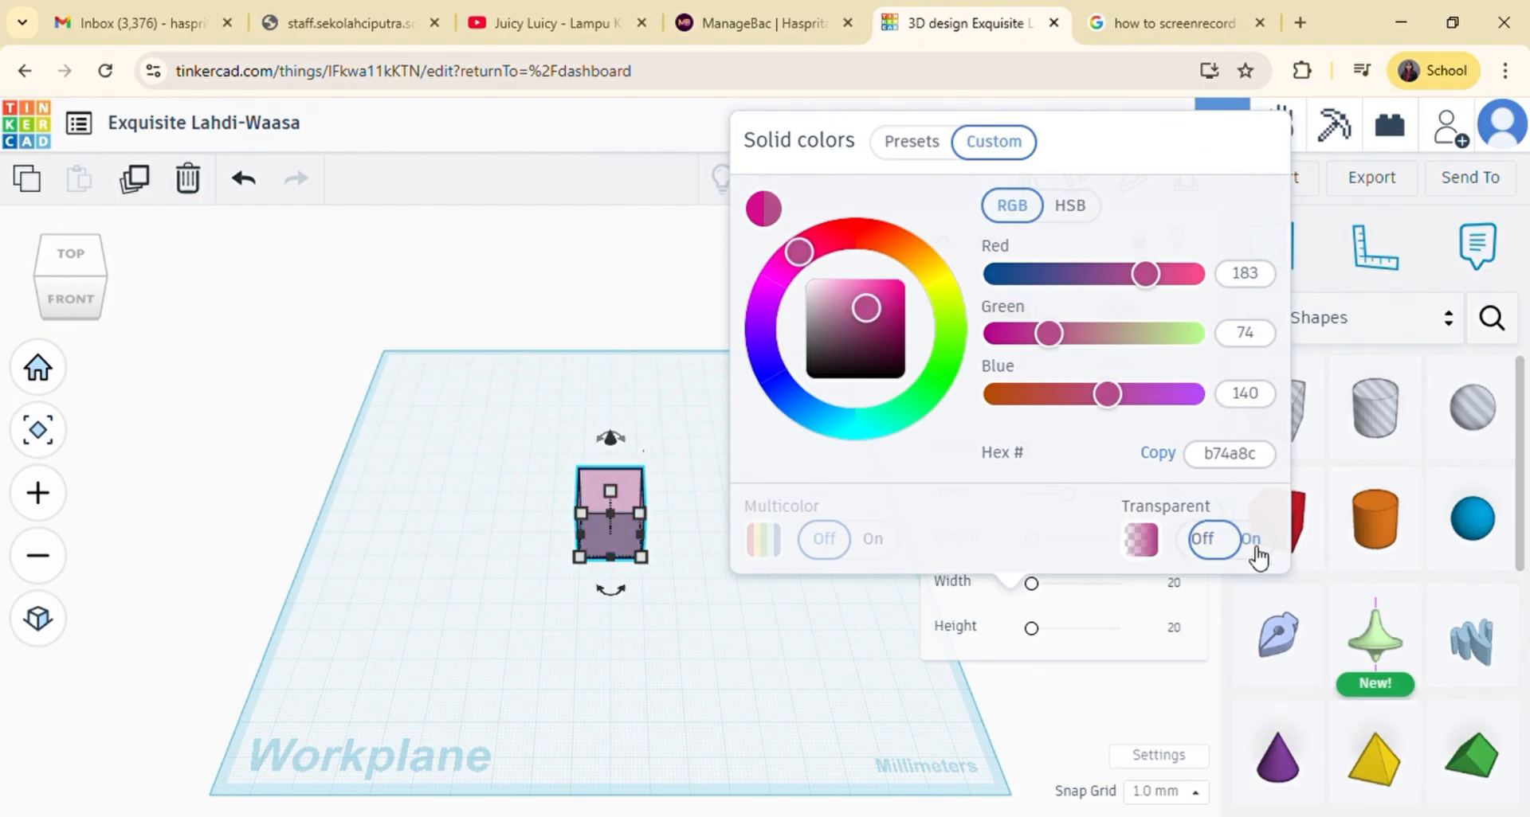
click(1209, 542)
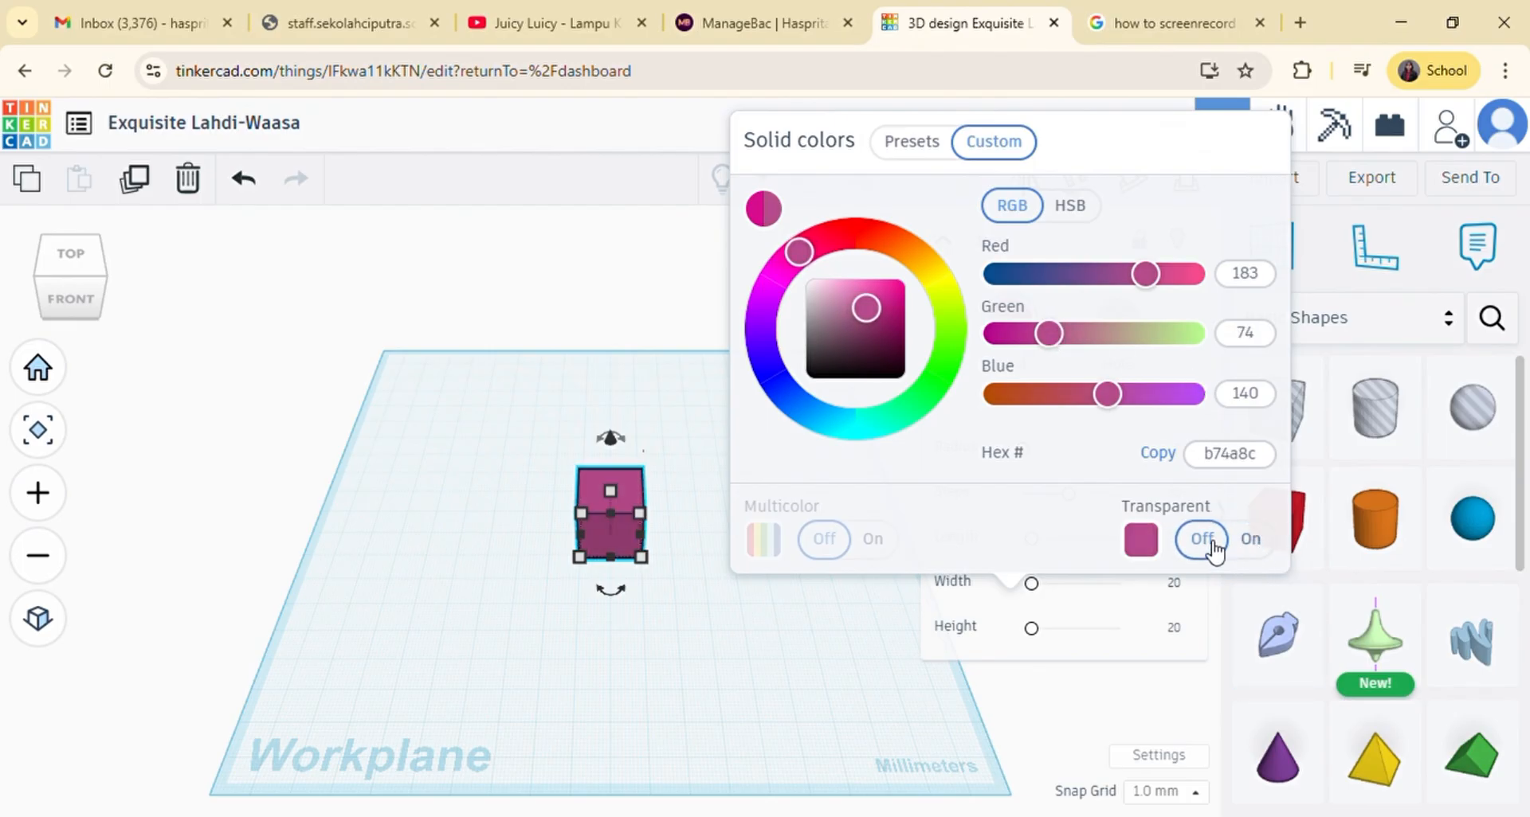
click(921, 142)
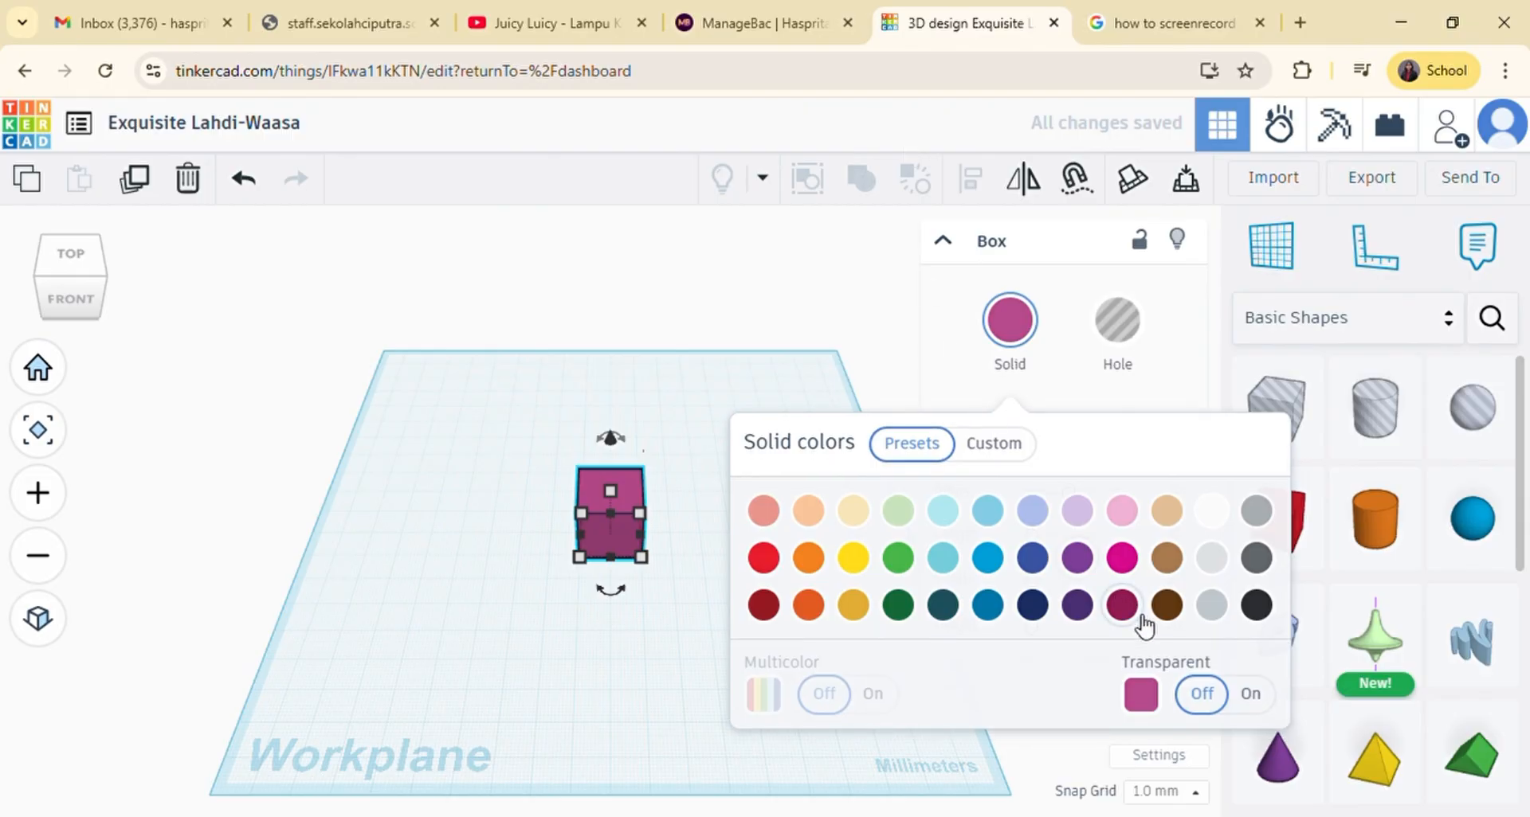
click(1123, 560)
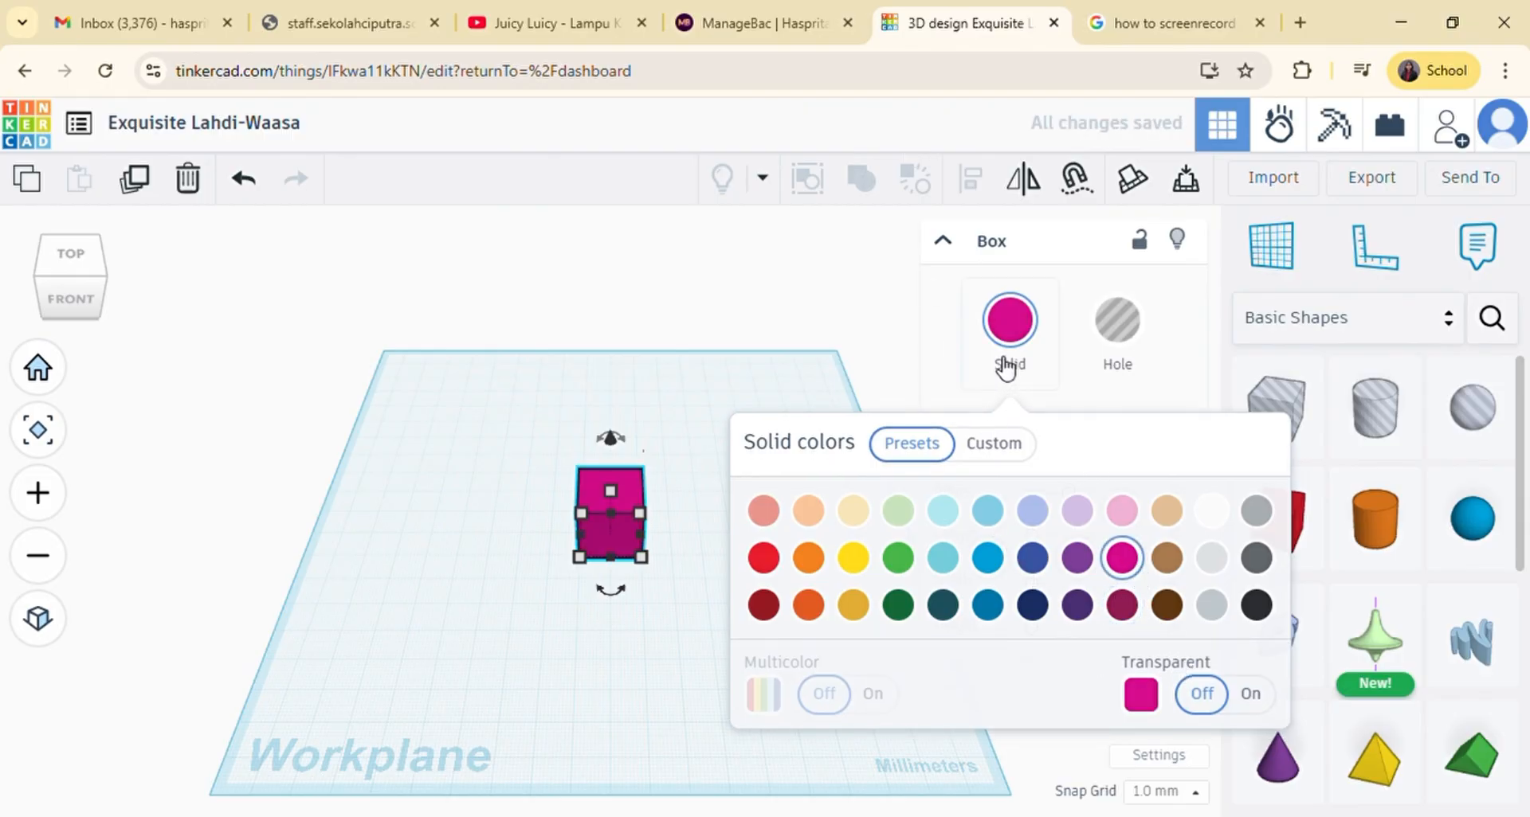
click(943, 396)
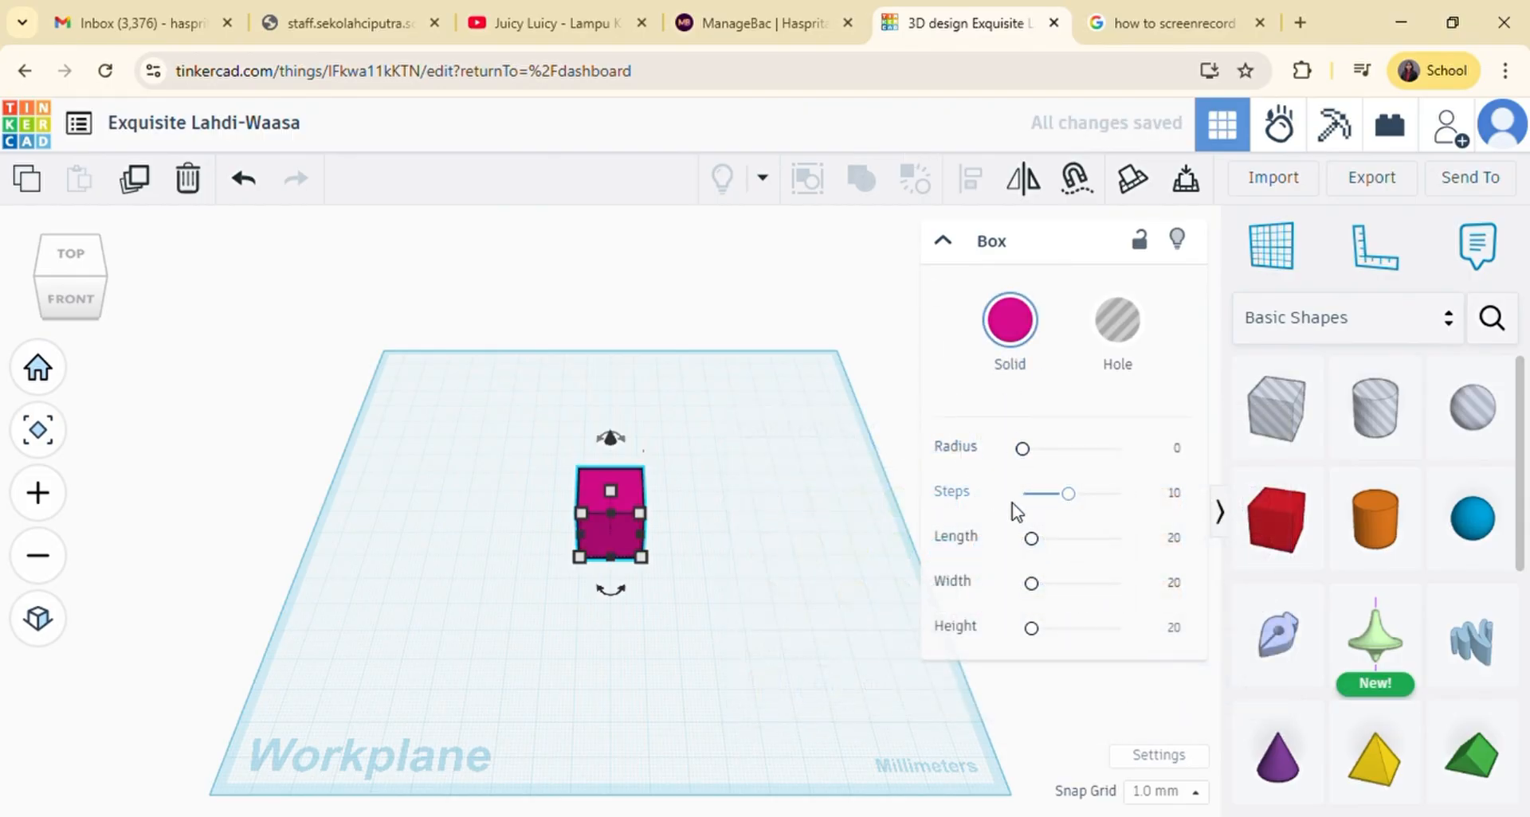
Try enlarging the box freehand to about 31 mm in length and width and about 33 mm in height.
drag(1034, 541, 1036, 589)
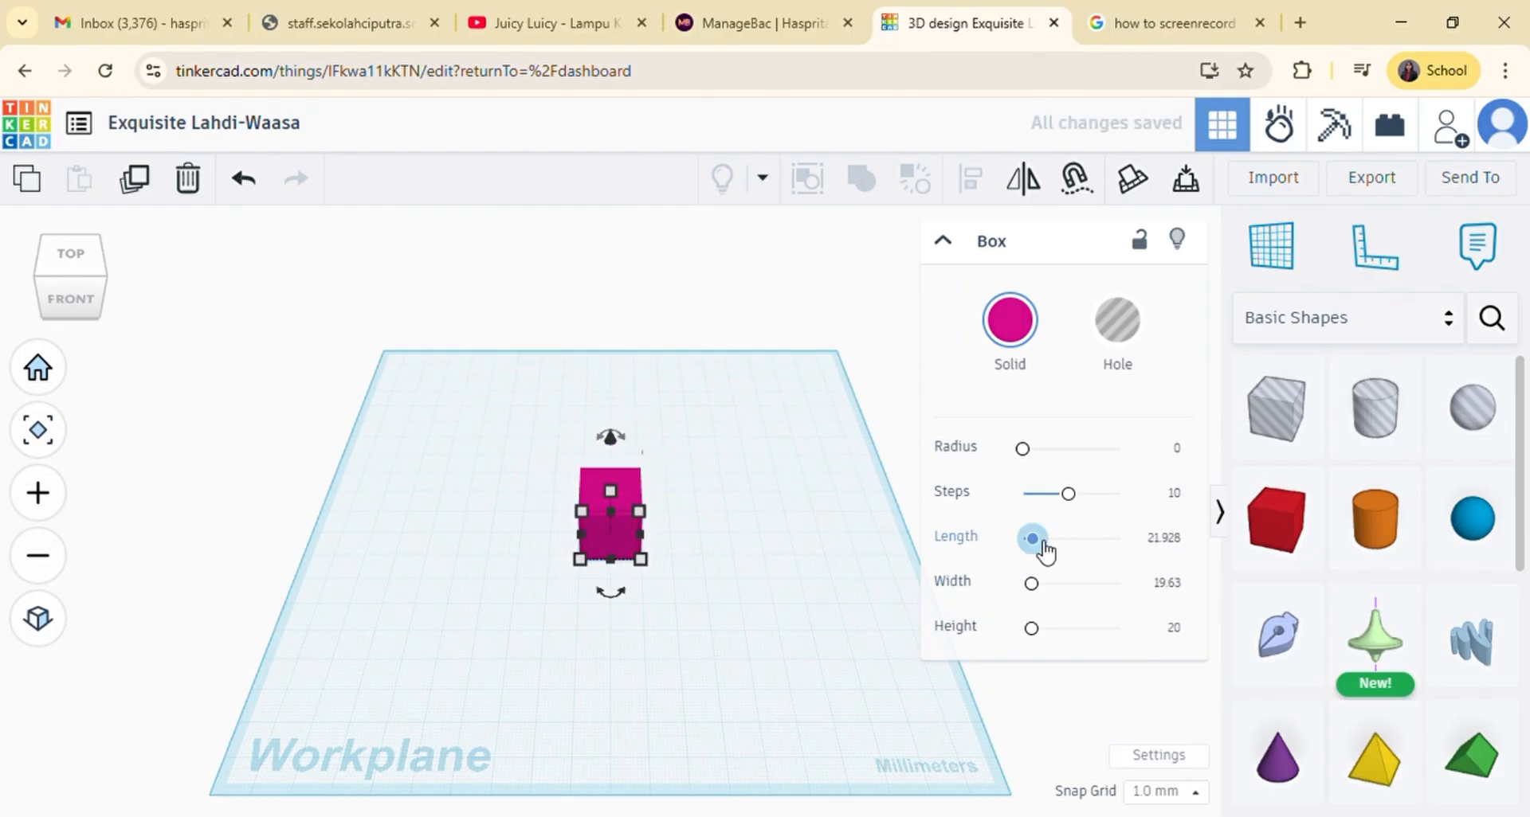
drag(1041, 540, 1040, 628)
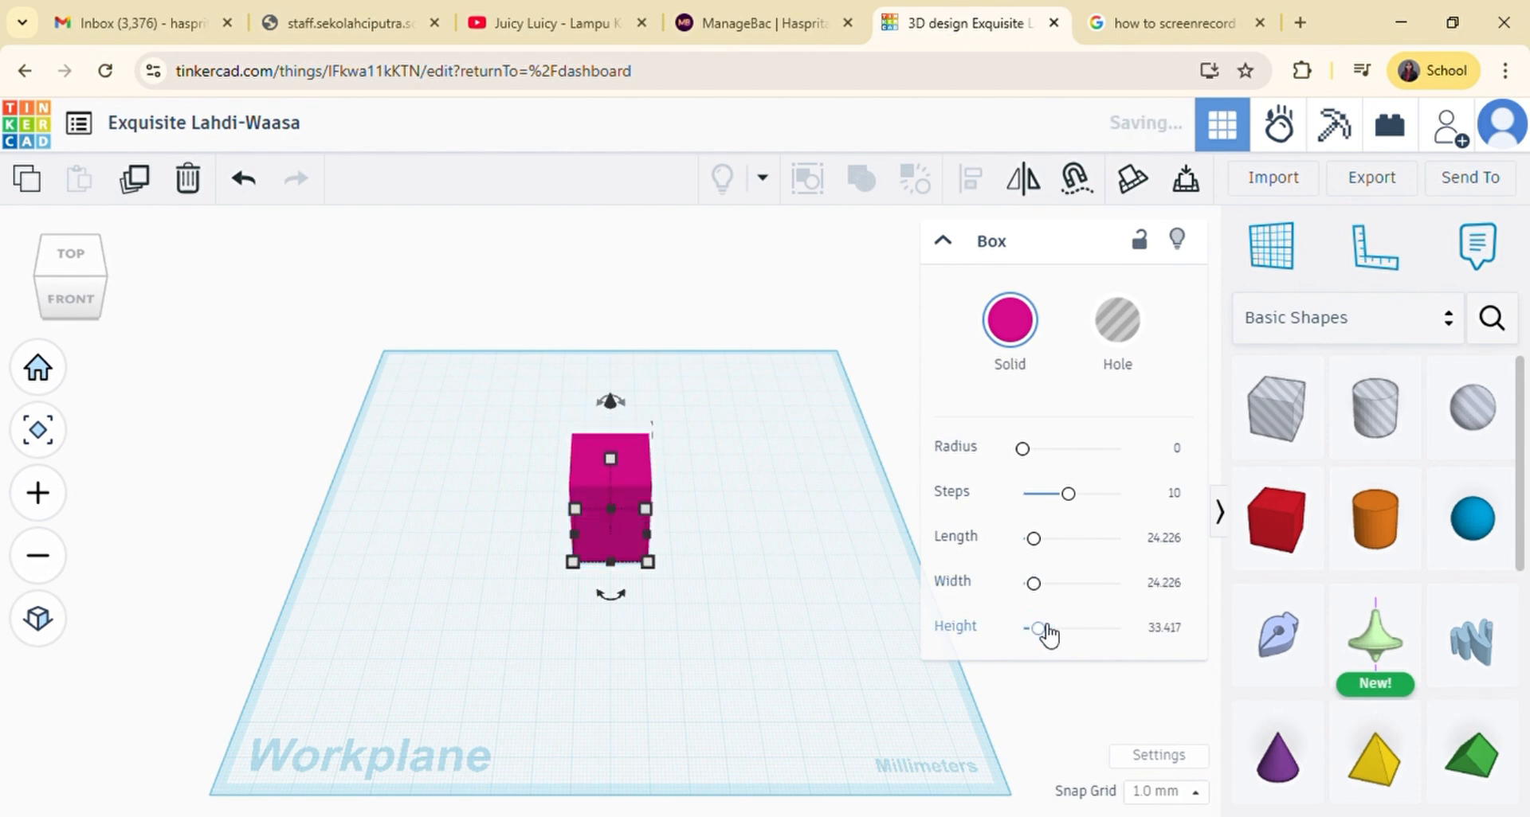
click(1171, 628)
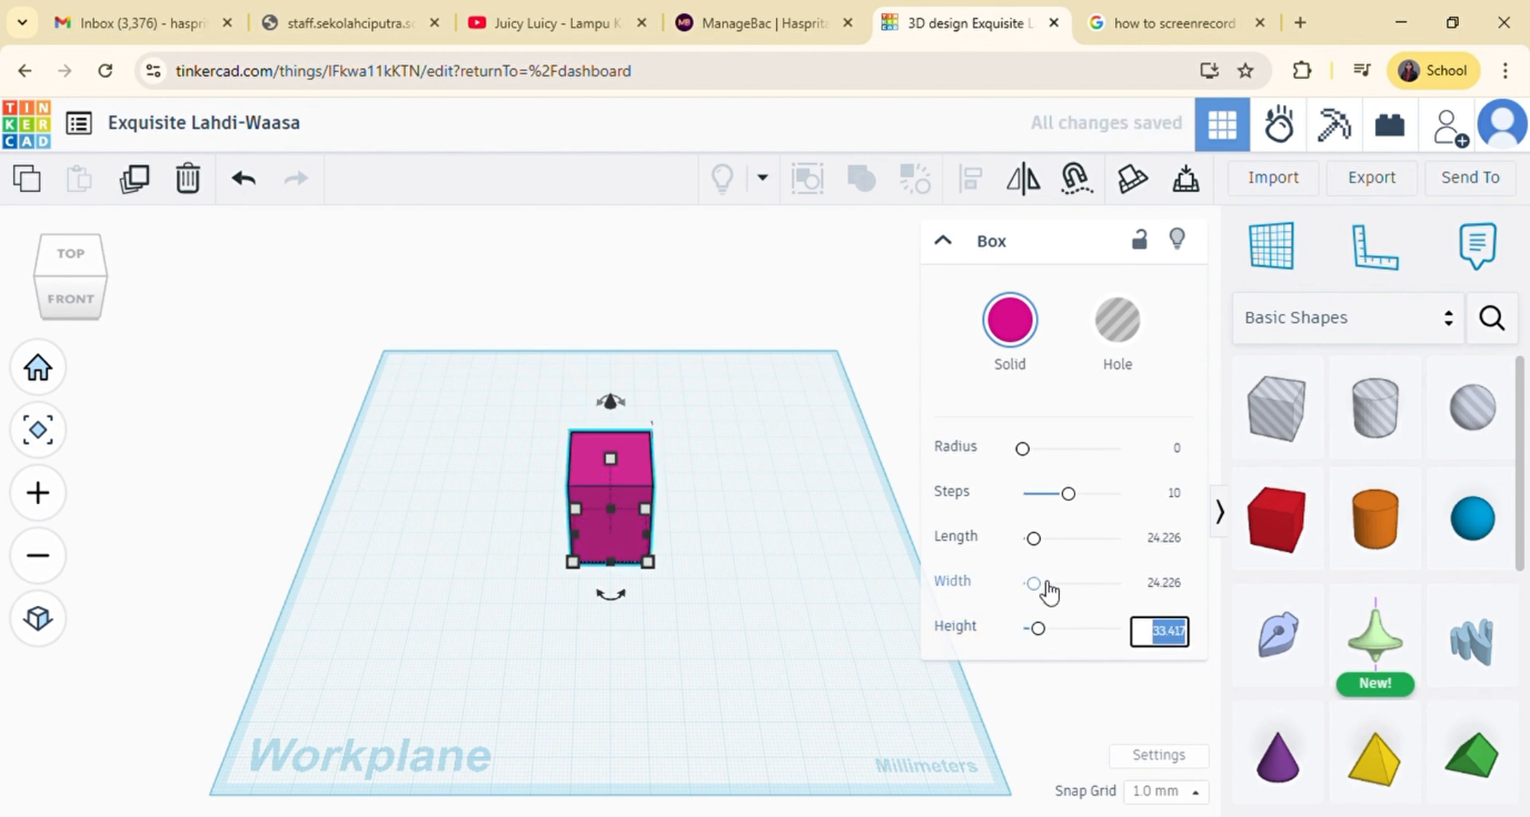
drag(1036, 584, 1051, 550)
Set the box's length to 50 mm, its width to 30 mm and its height to 30 mm.
click(1166, 540)
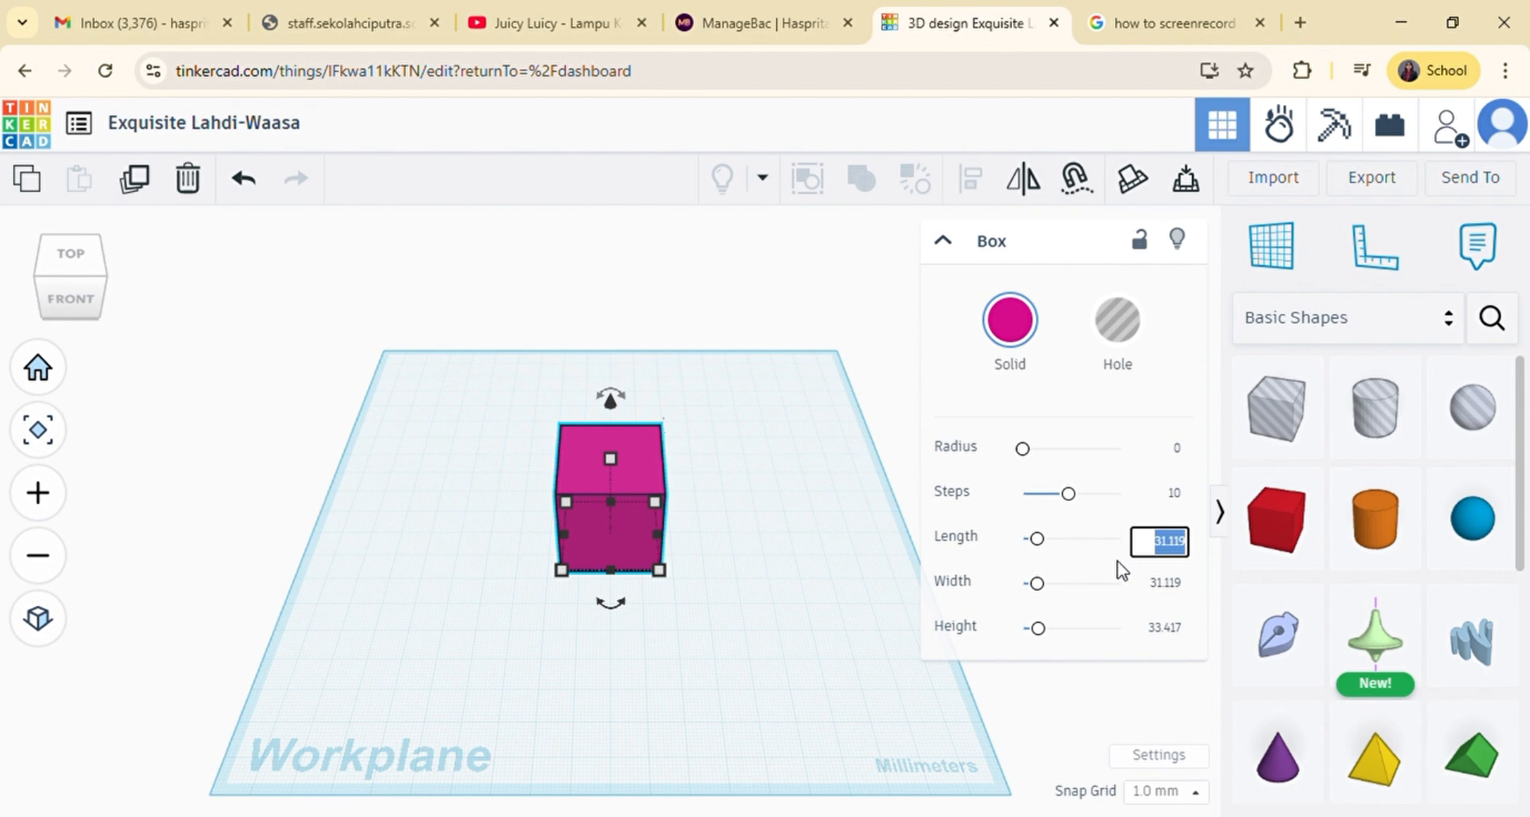
text(50)
key(Return)
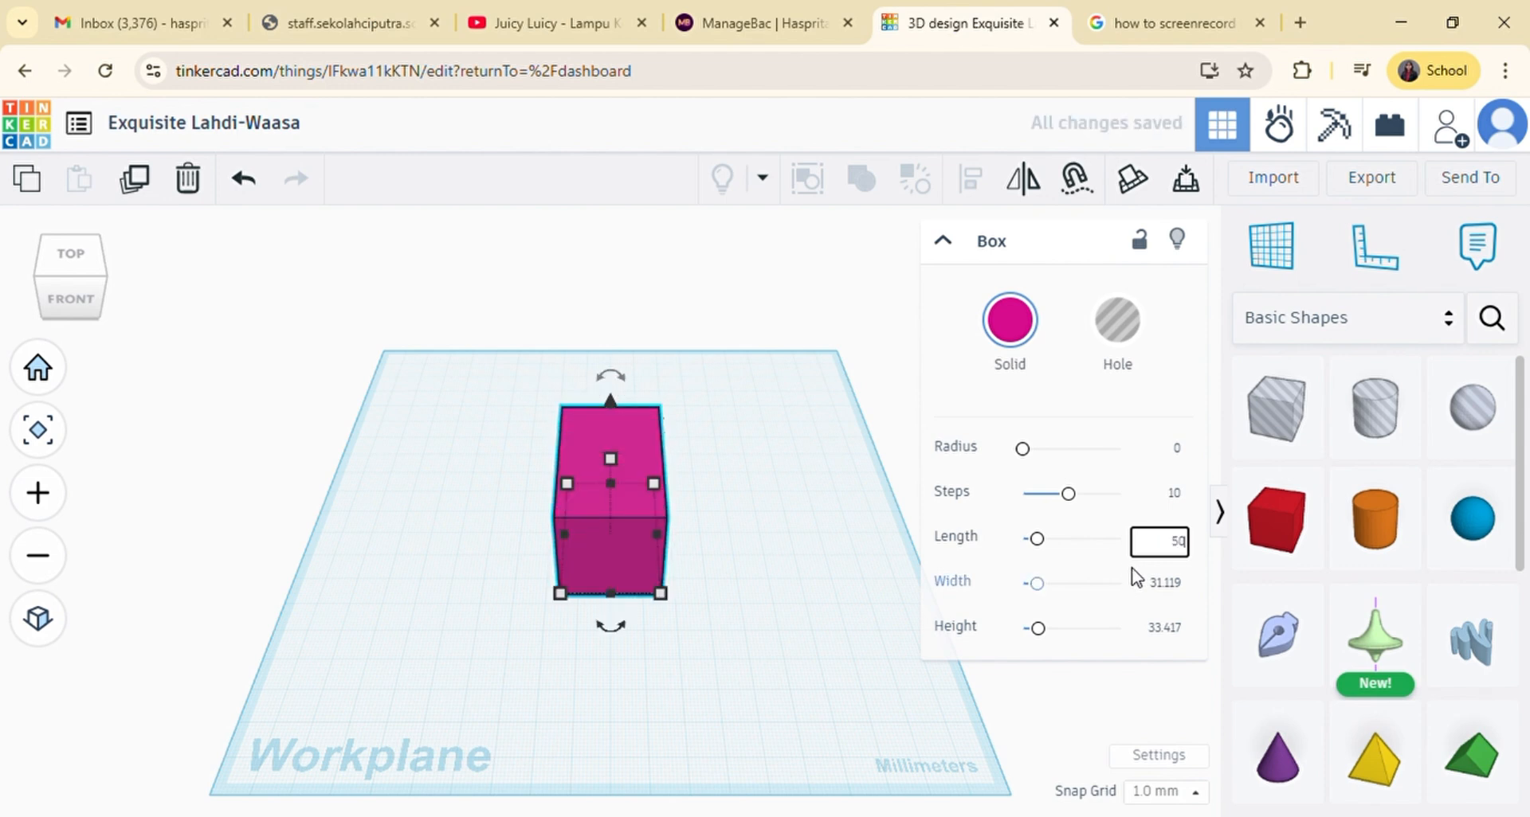
click(1169, 588)
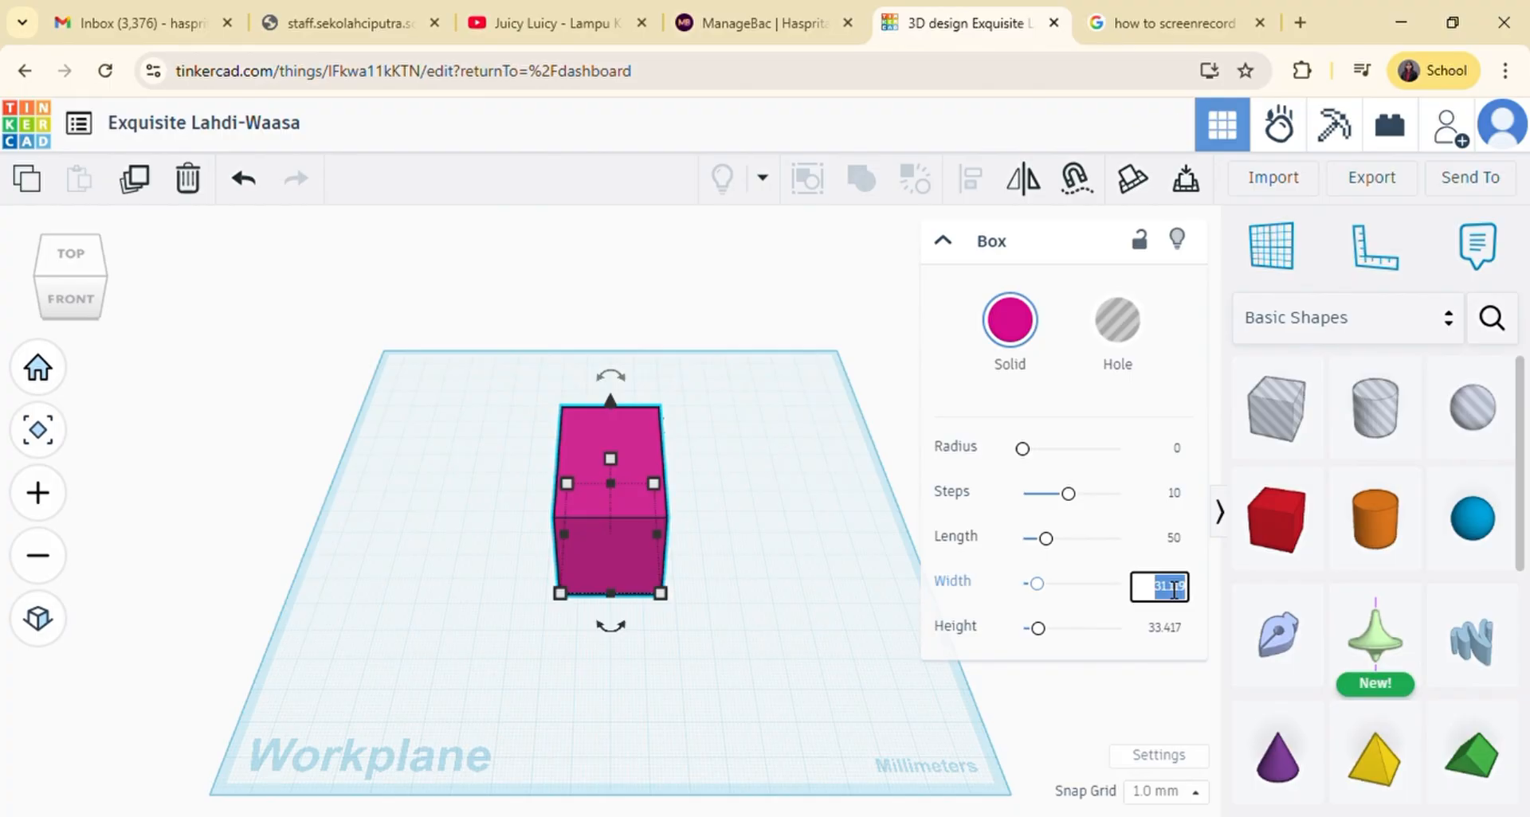
text(10)
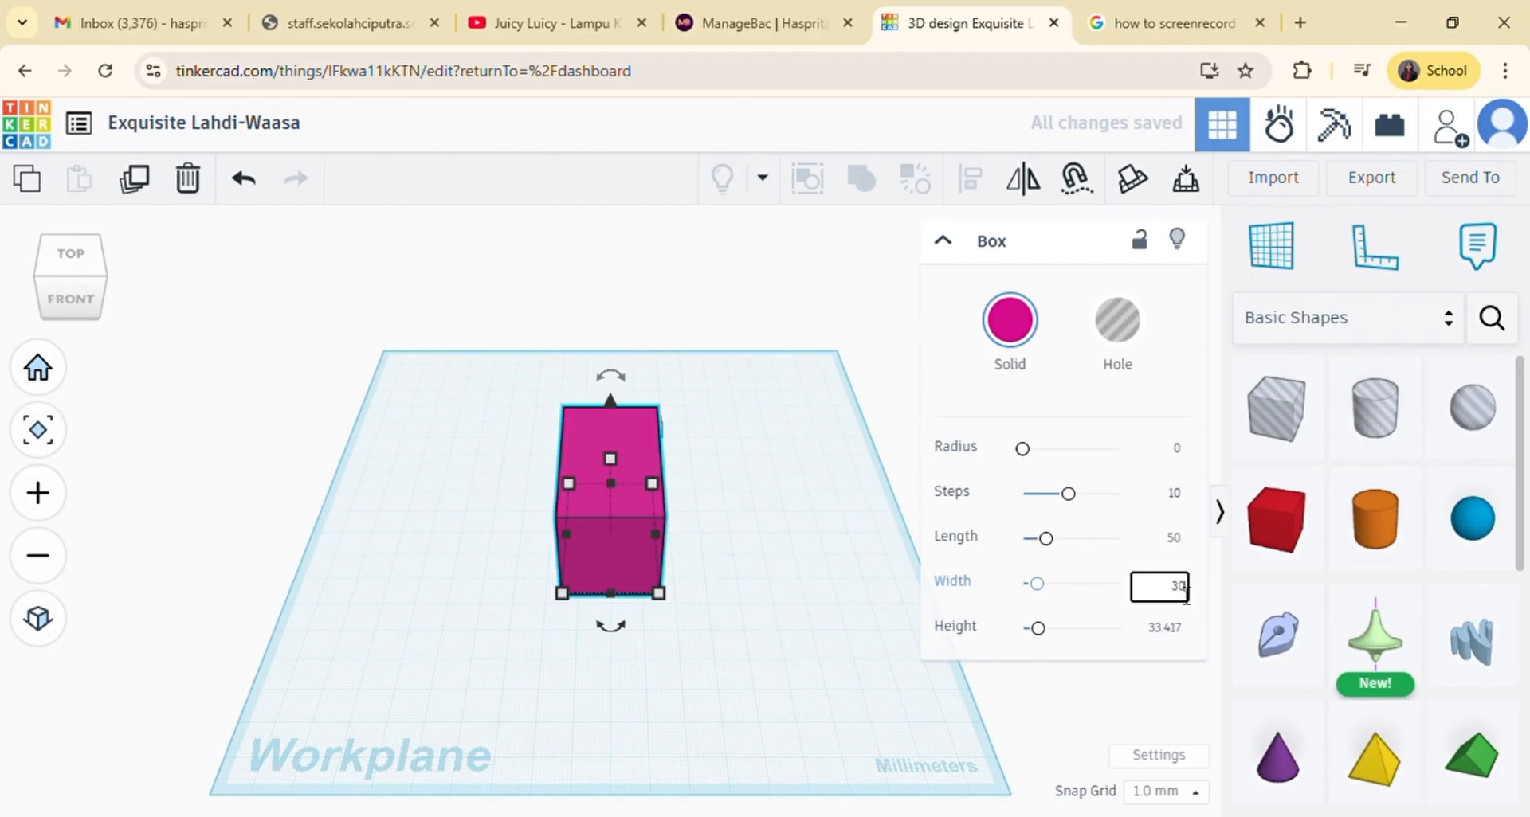
click(1183, 633)
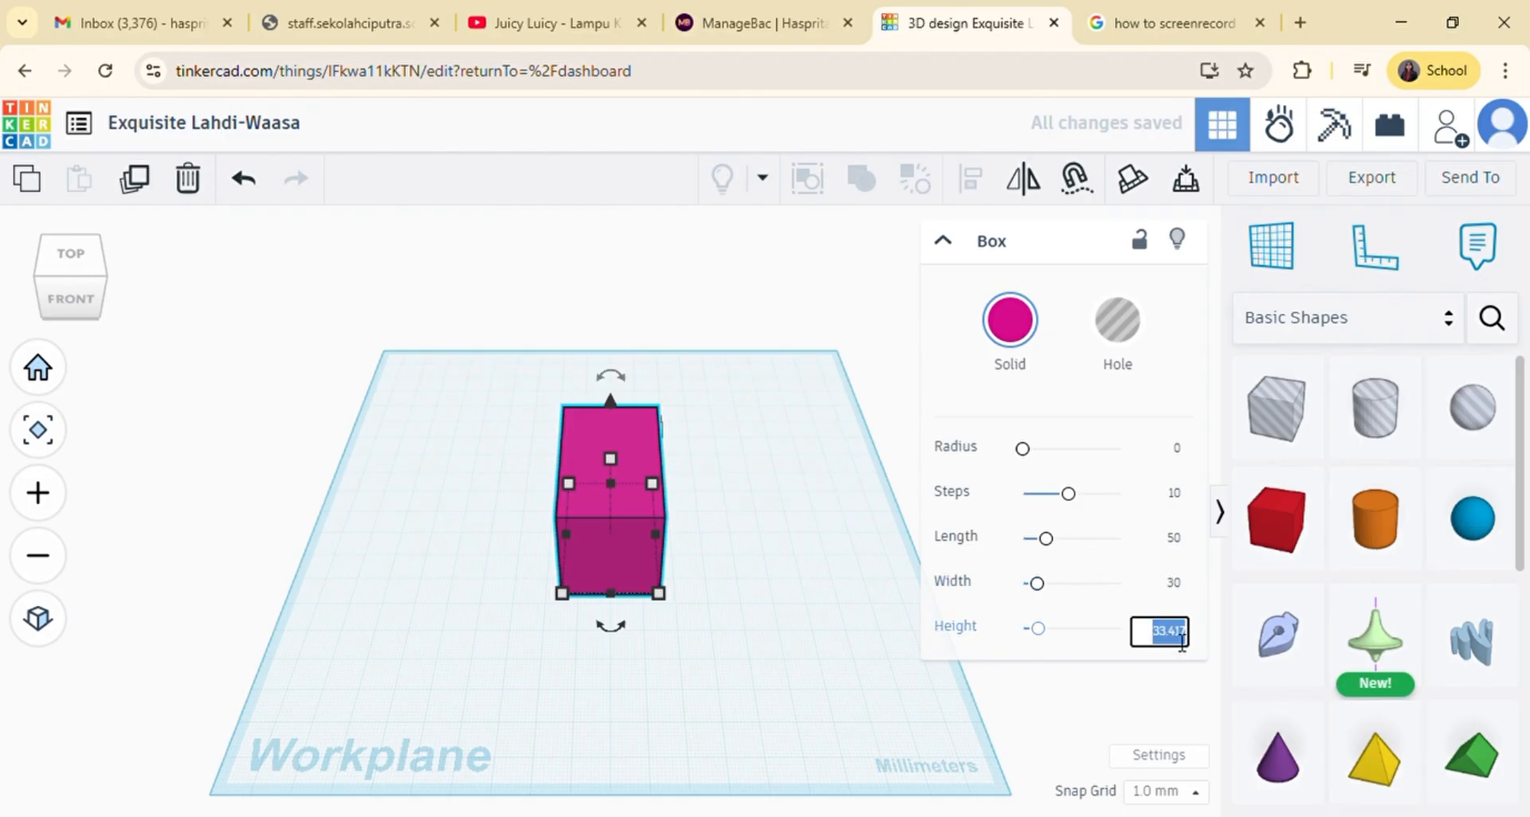
text(30)
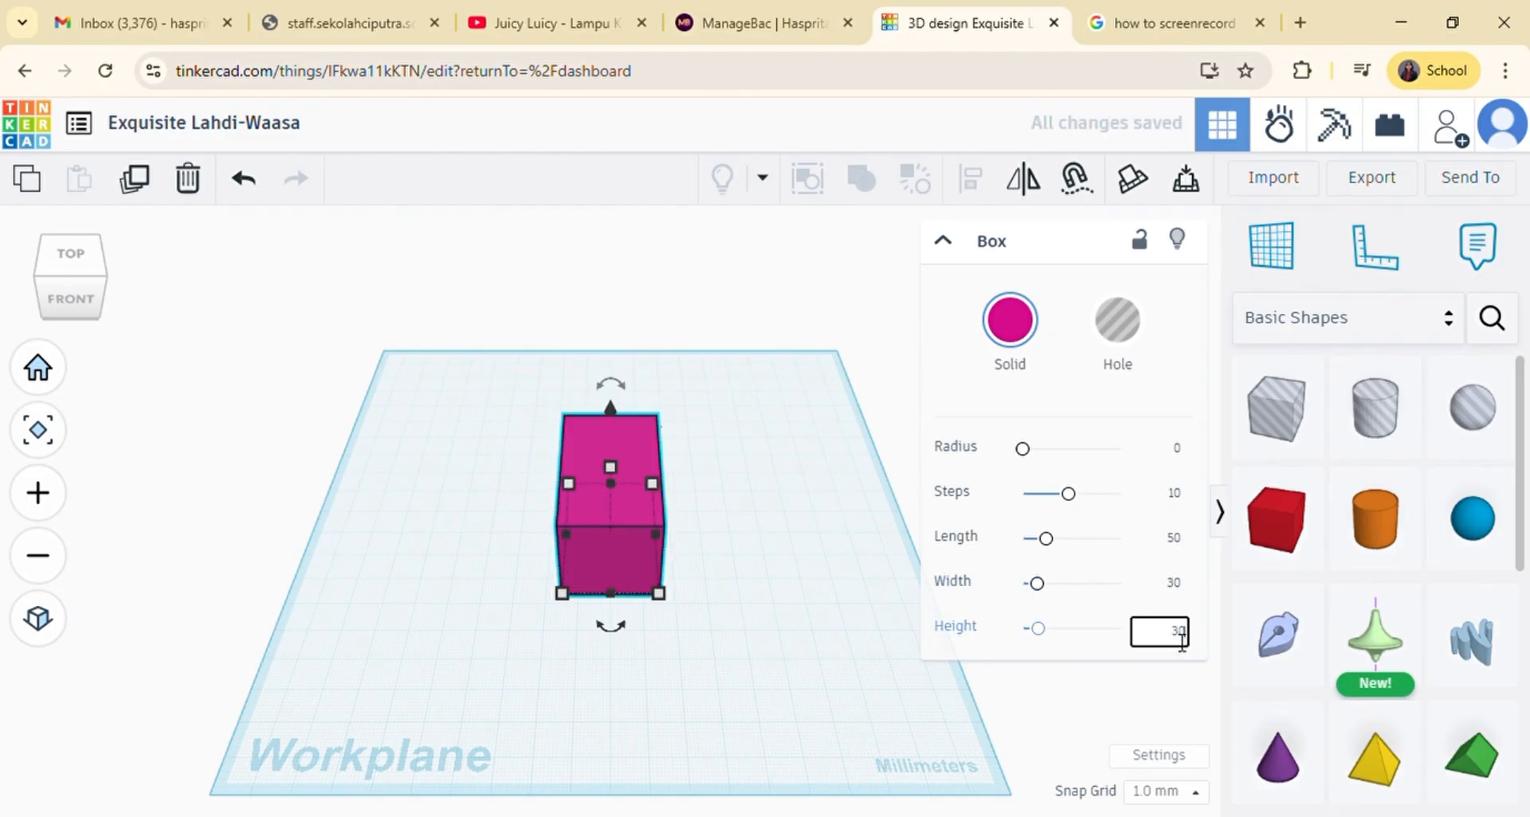
key(Return)
click(806, 444)
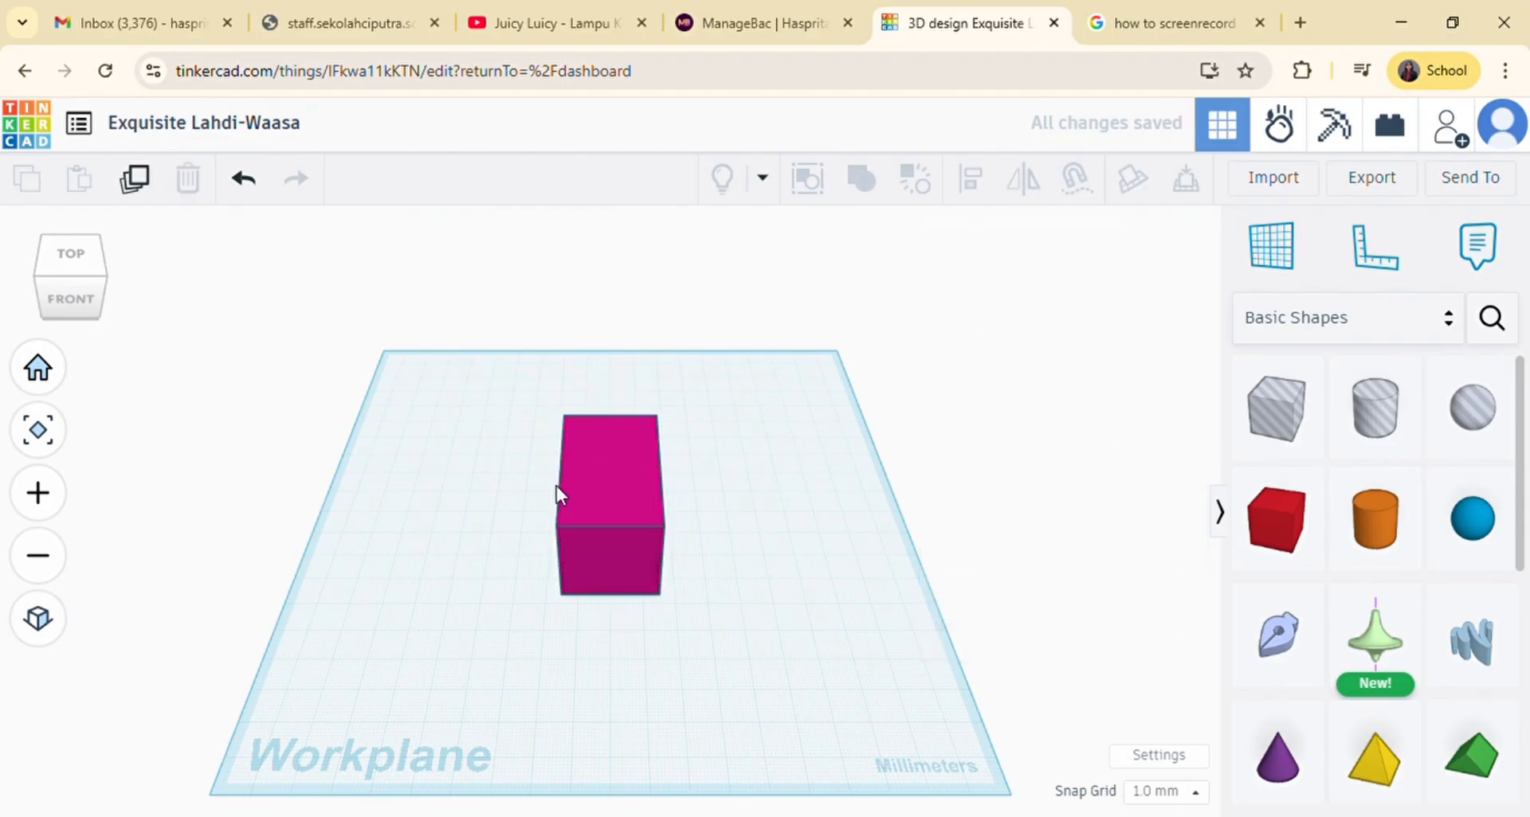
Place a green Roof shape on the top face of the magenta box.
mouse_move(74, 302)
mouse_down()
mouse_move(76, 284)
mouse_move(97, 284)
mouse_move(86, 298)
mouse_move(10, 290)
mouse_move(74, 274)
mouse_move(103, 297)
mouse_move(95, 317)
mouse_move(68, 313)
mouse_move(67, 295)
mouse_move(80, 307)
mouse_up()
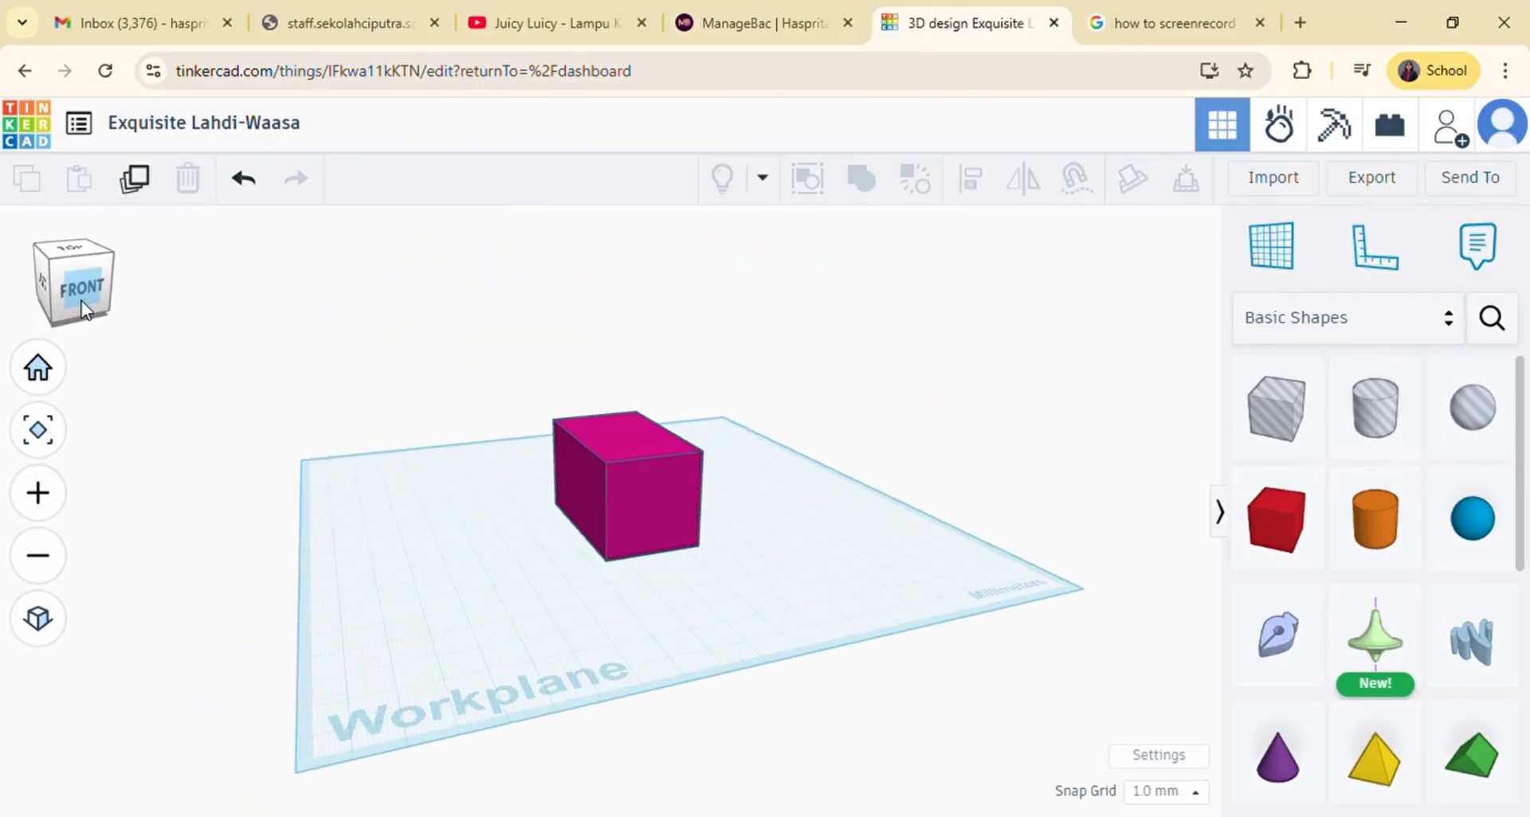
click(56, 381)
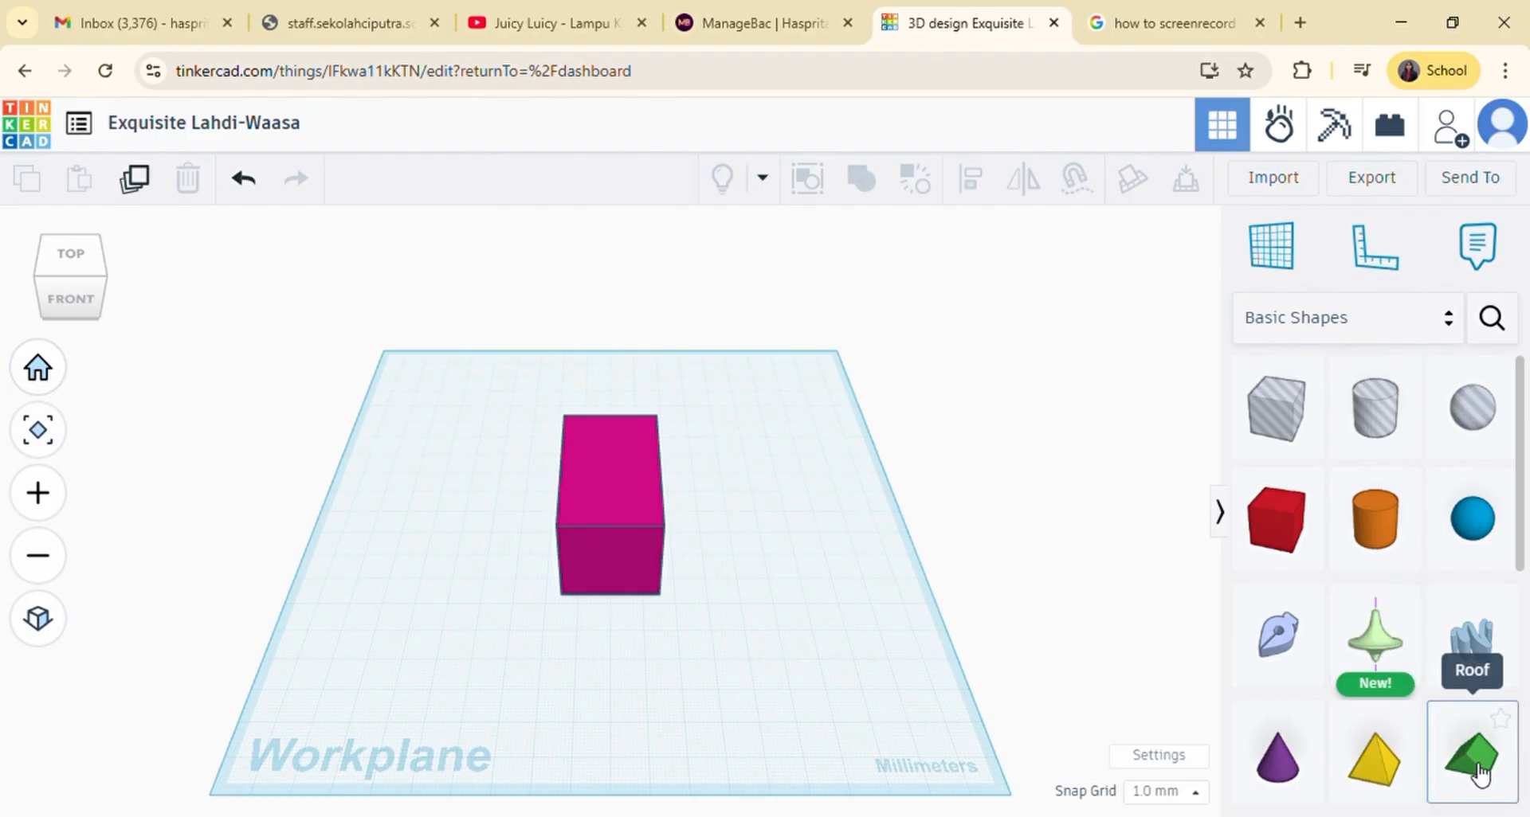
drag(1479, 773, 629, 471)
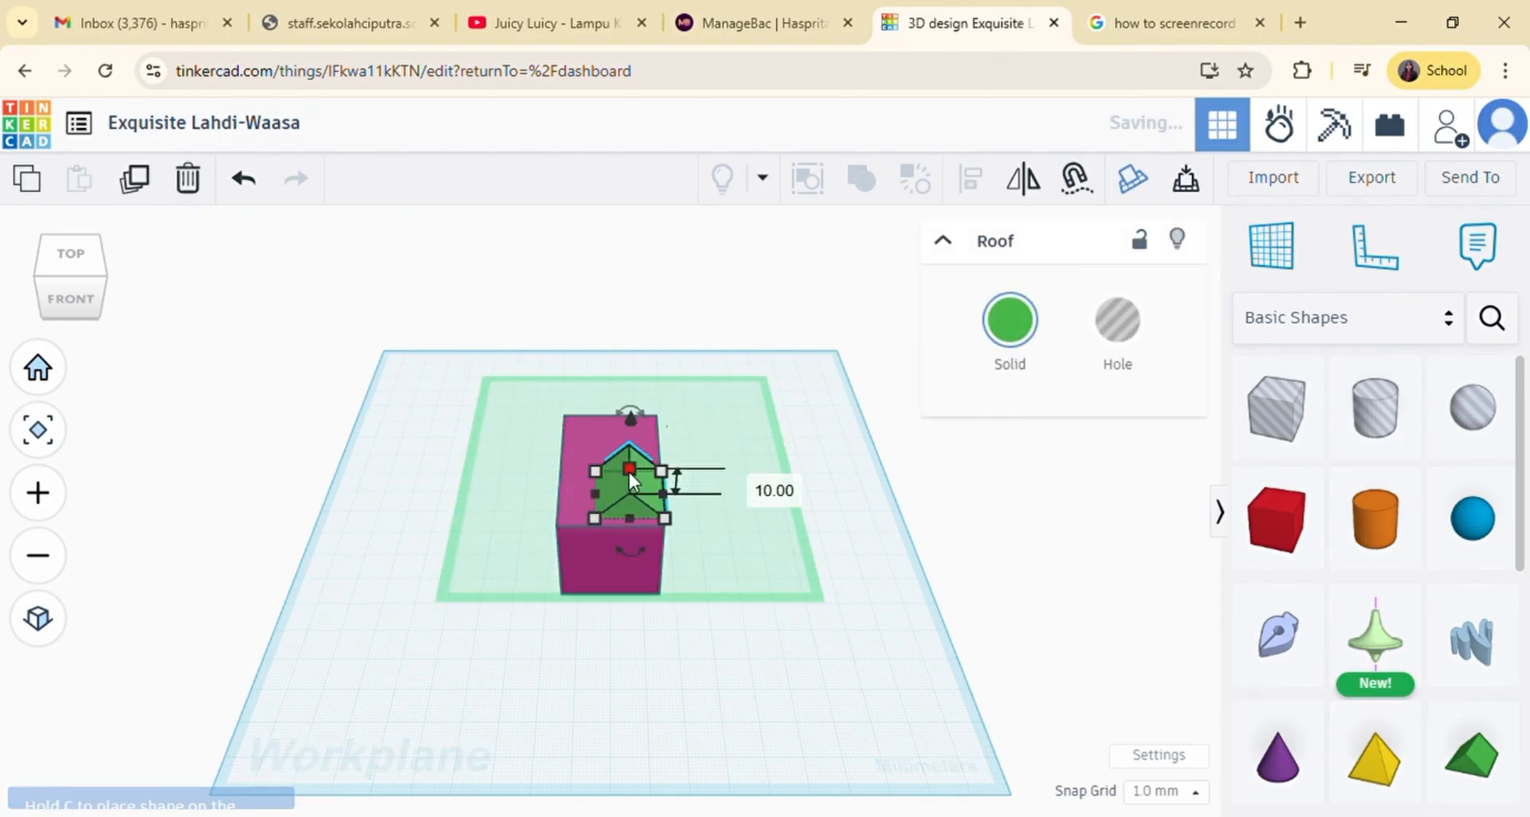
Set the green roof shape's length to 50 mm and its width to 30 mm.
click(1050, 564)
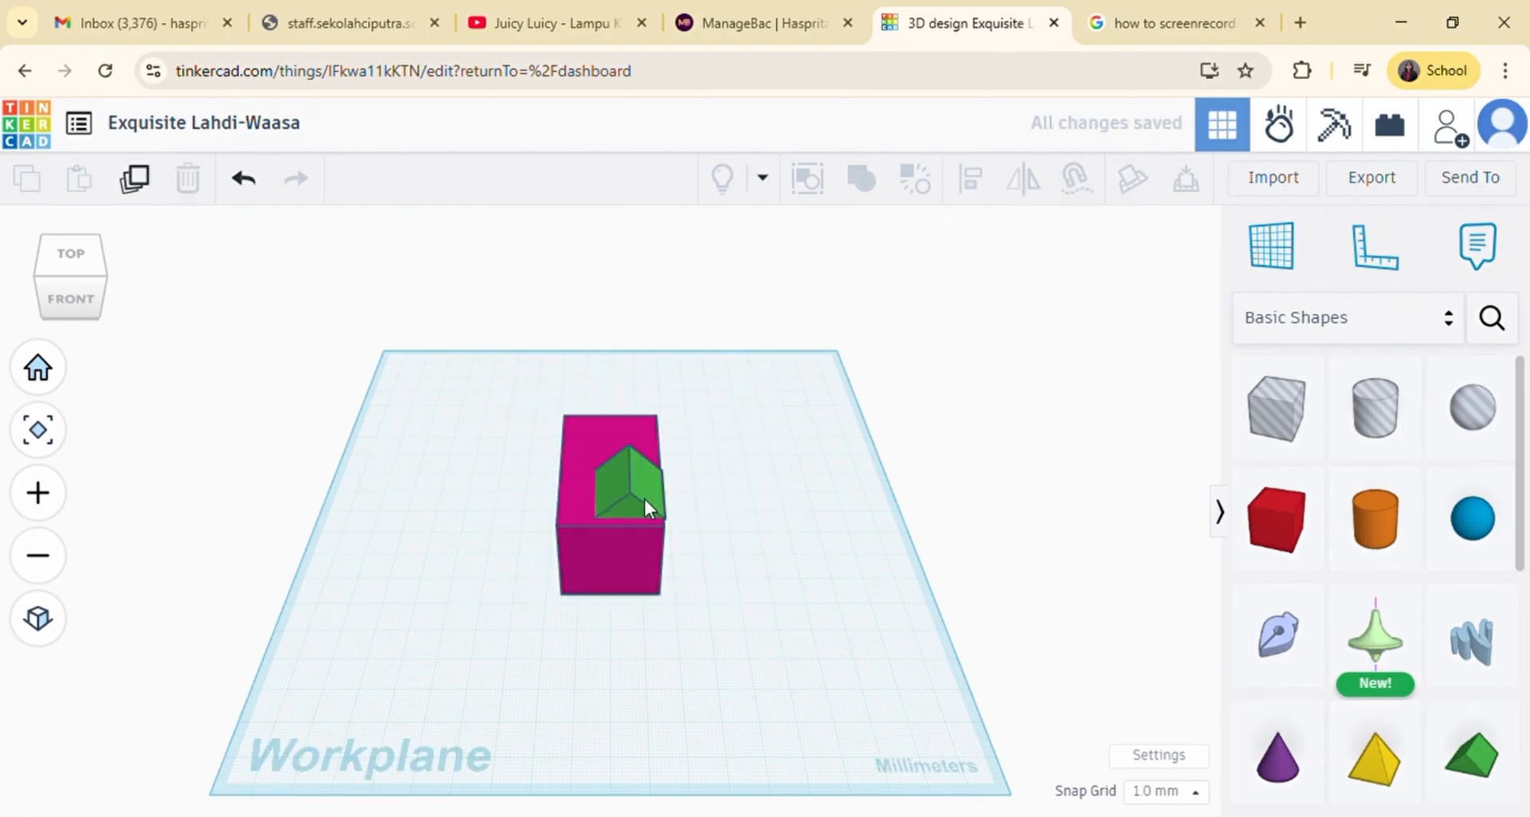
click(623, 484)
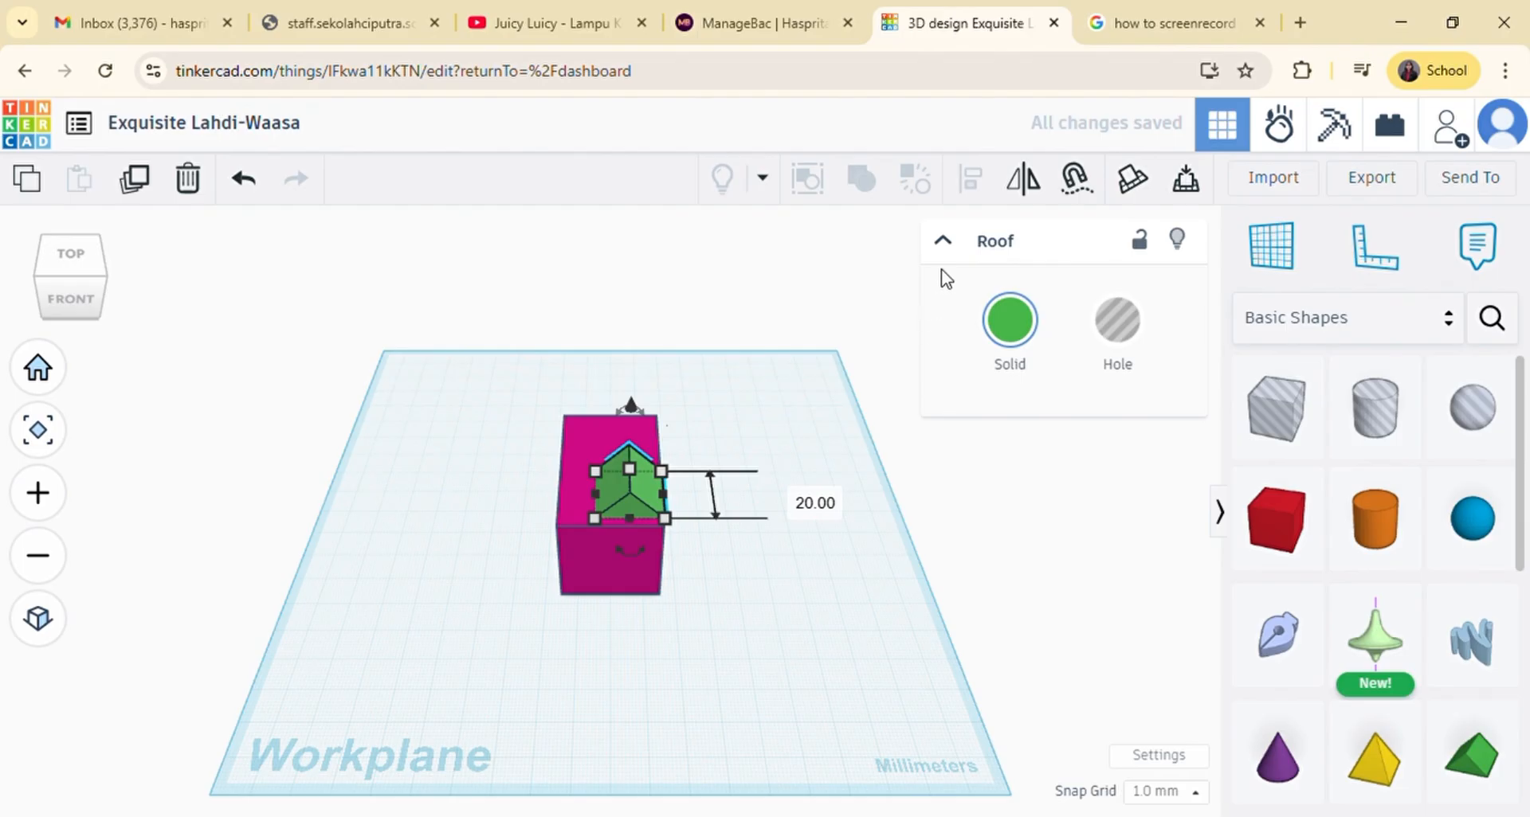
click(783, 530)
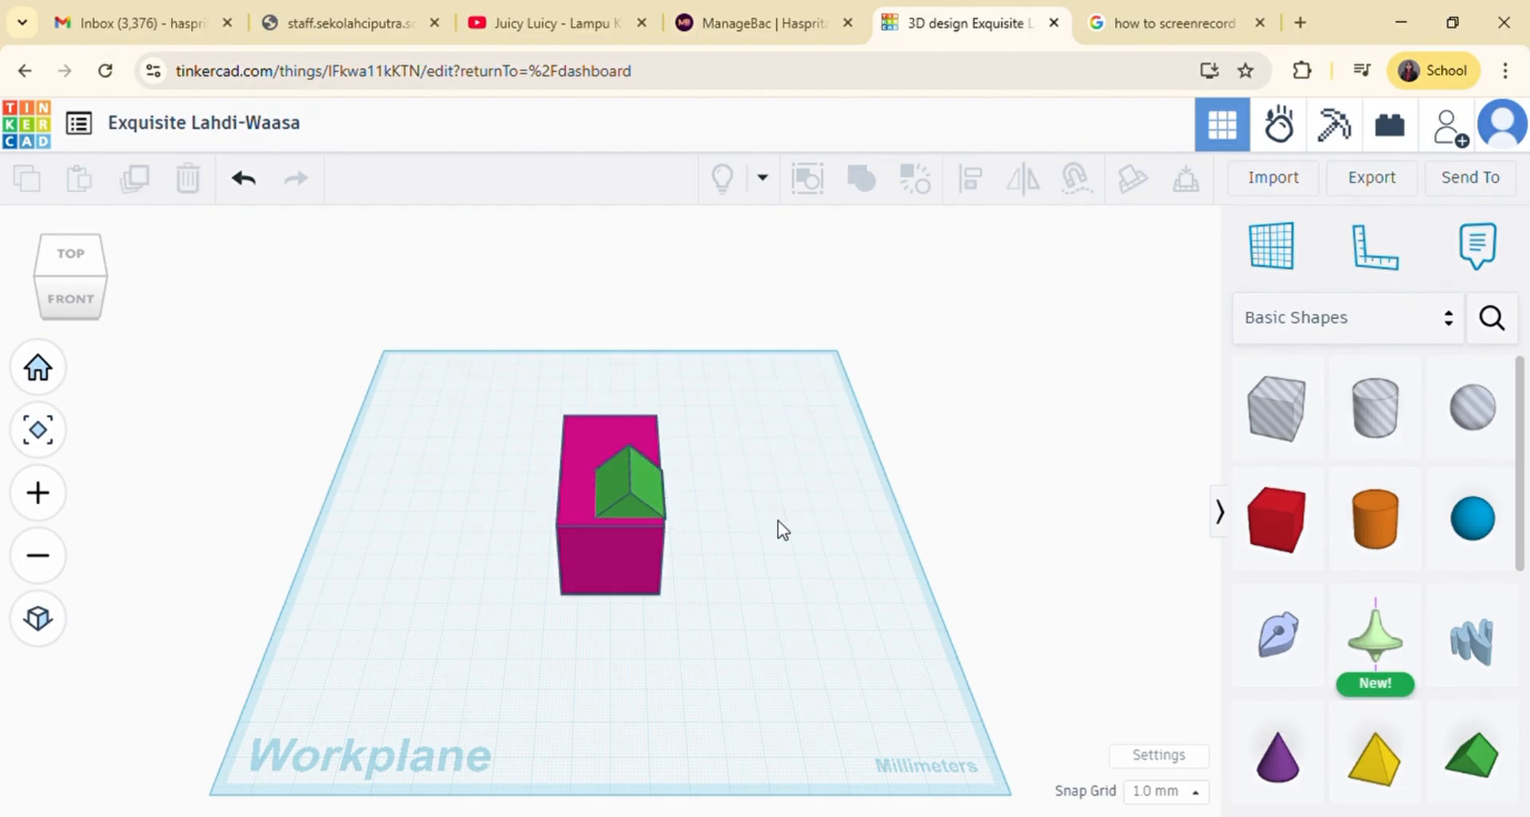
click(652, 490)
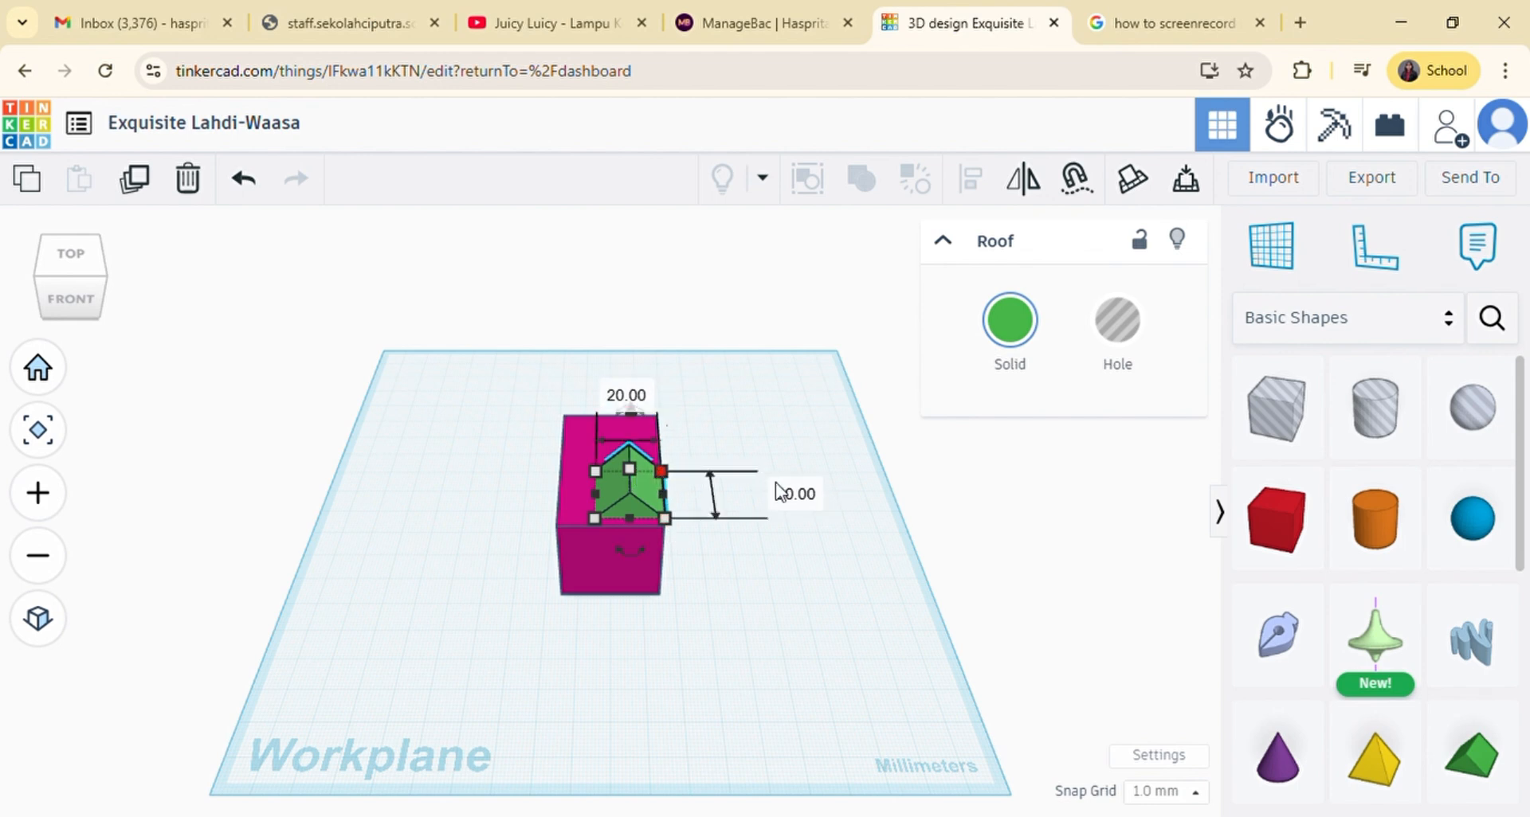
click(803, 505)
text(50)
key(Return)
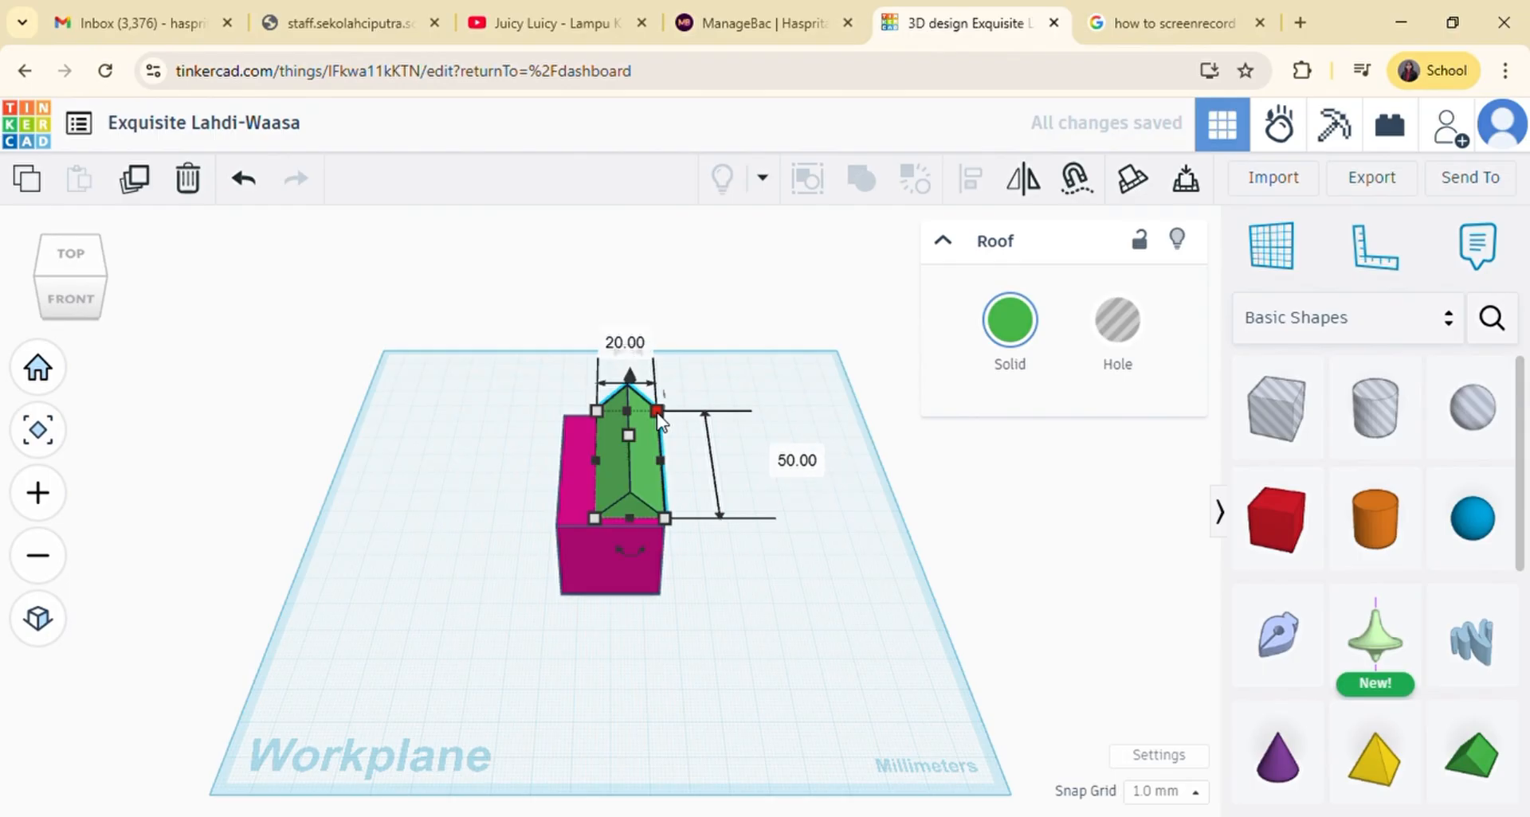
click(625, 341)
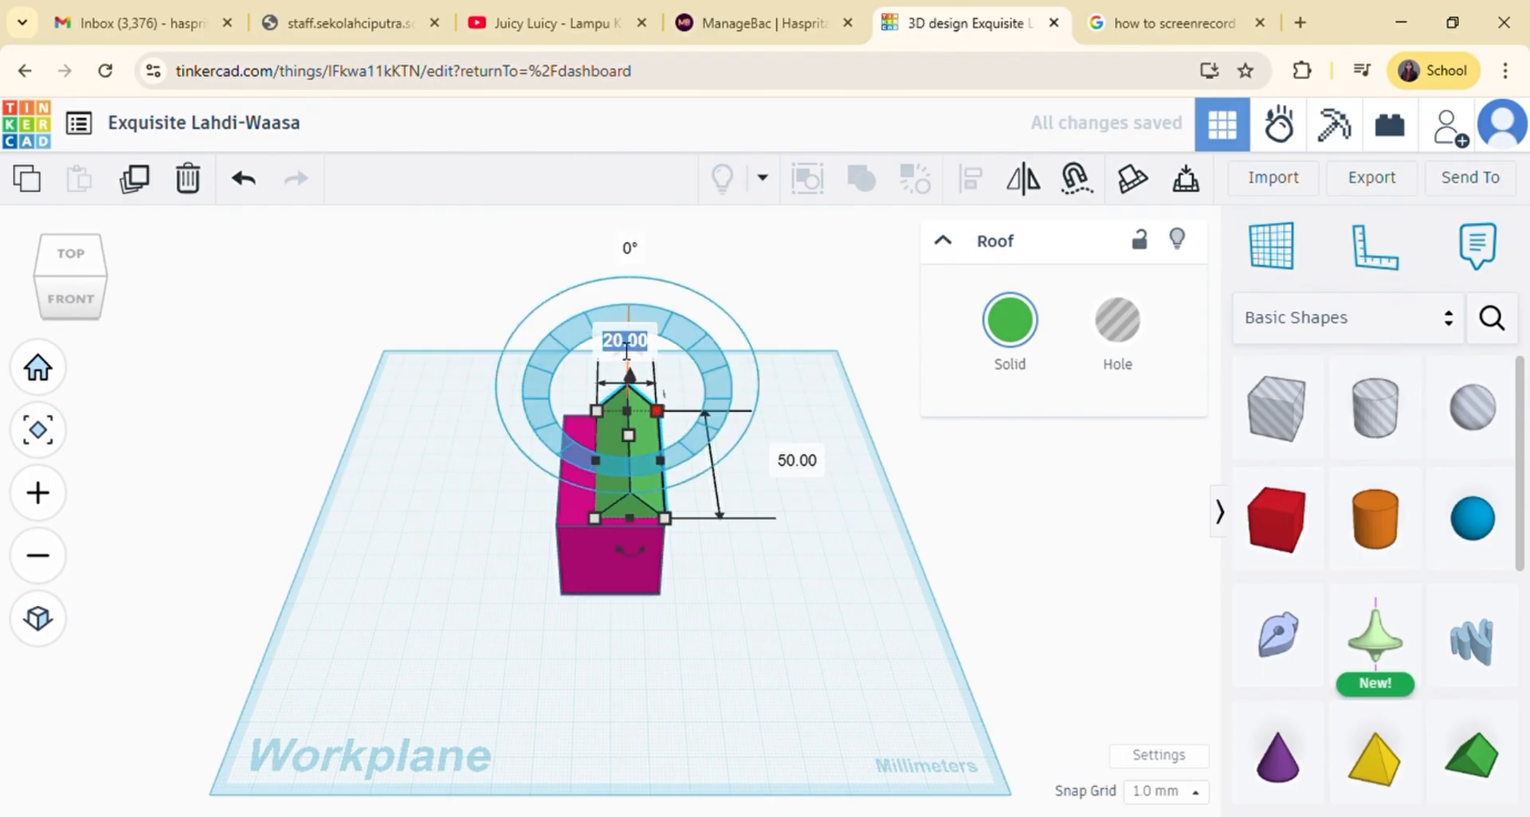
text(30)
key(Return)
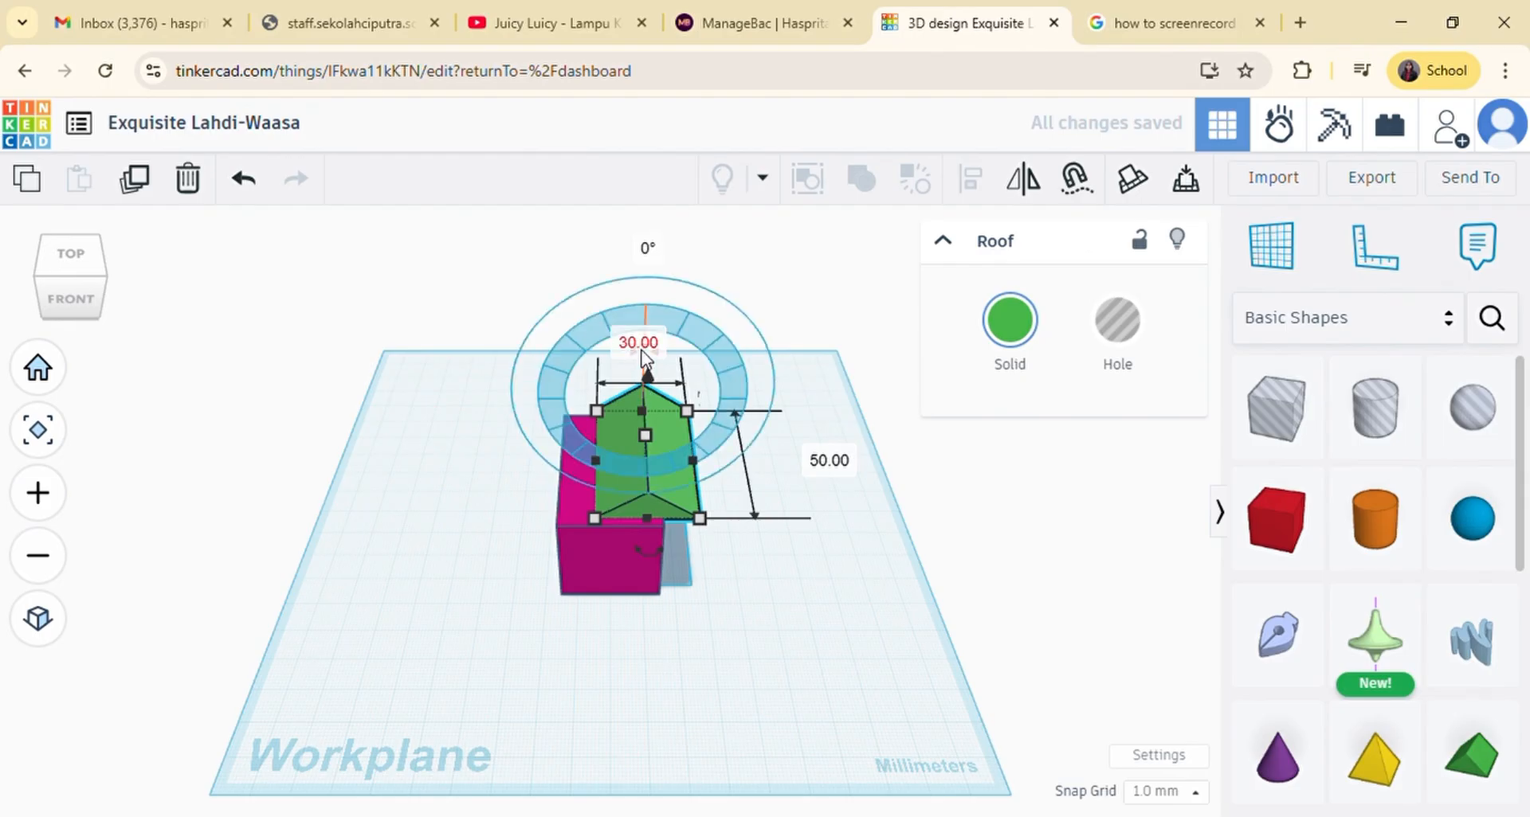
Raise the roof shape to 33 mm above the workplane.
drag(667, 317, 648, 366)
click(643, 411)
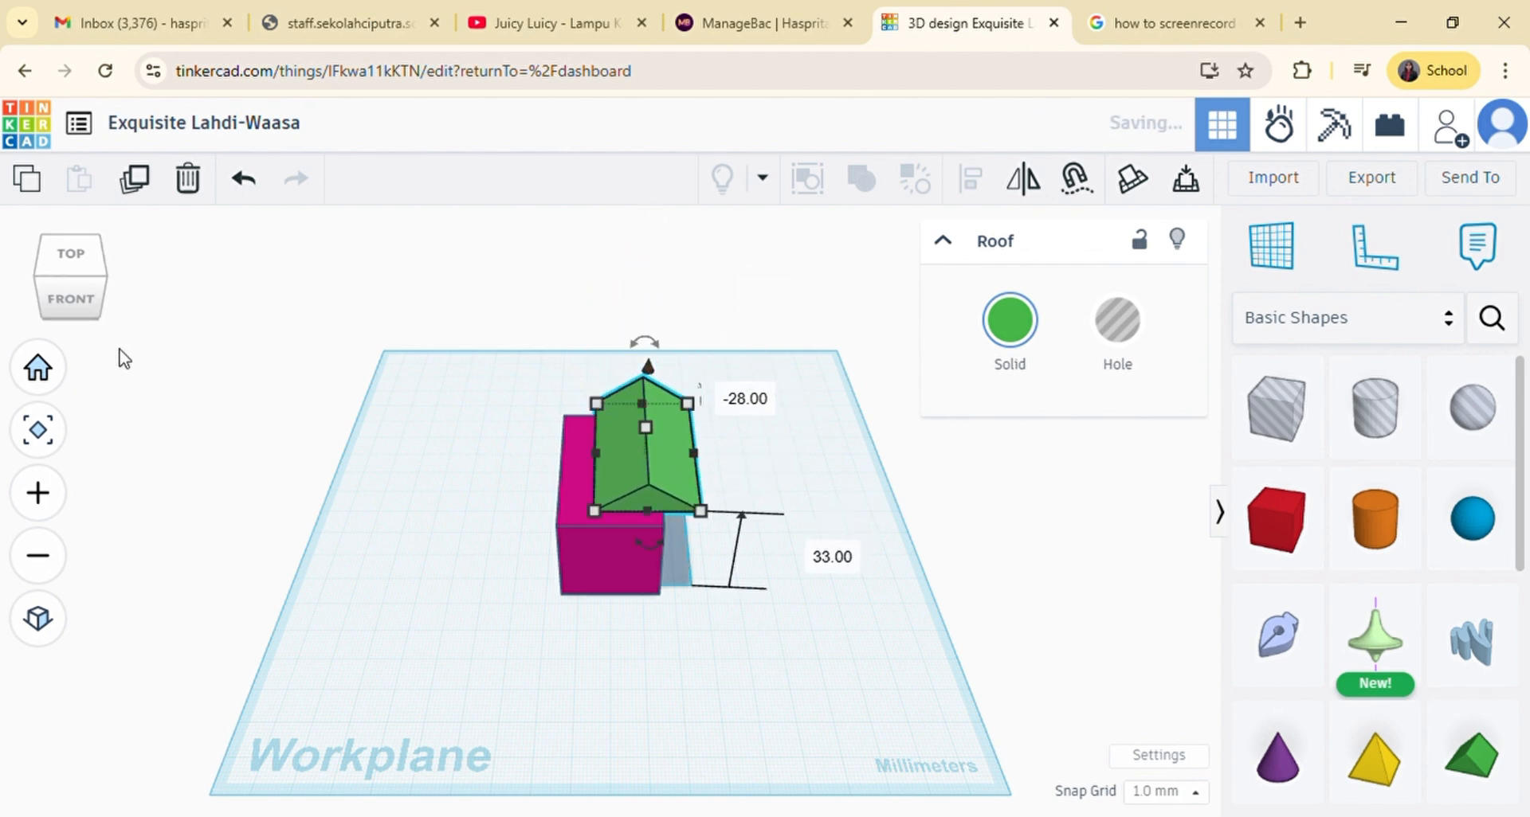
click(291, 393)
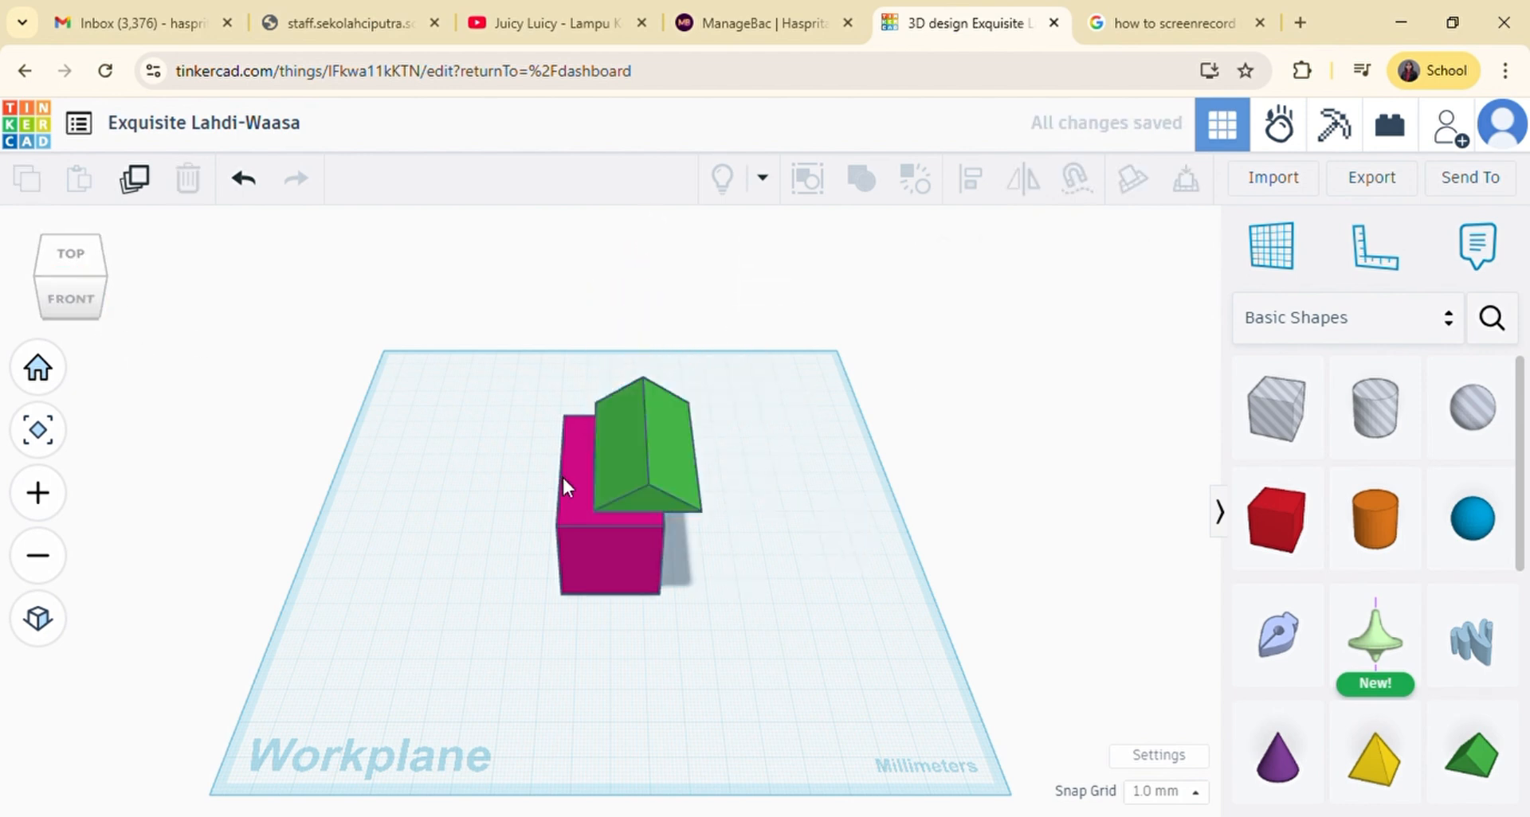
Set the roof shape's height to 20 mm.
click(73, 319)
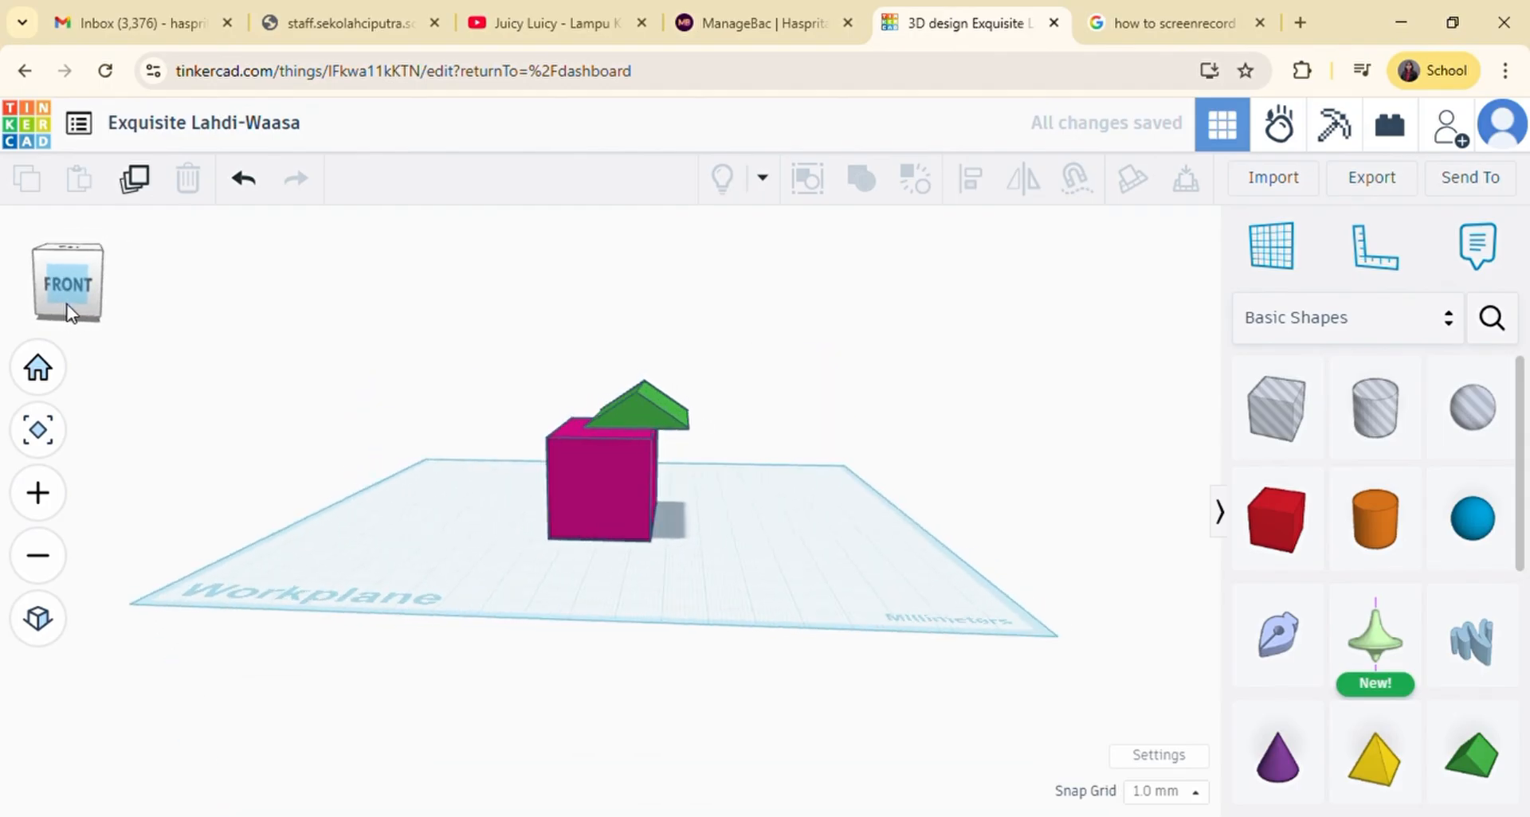
click(627, 419)
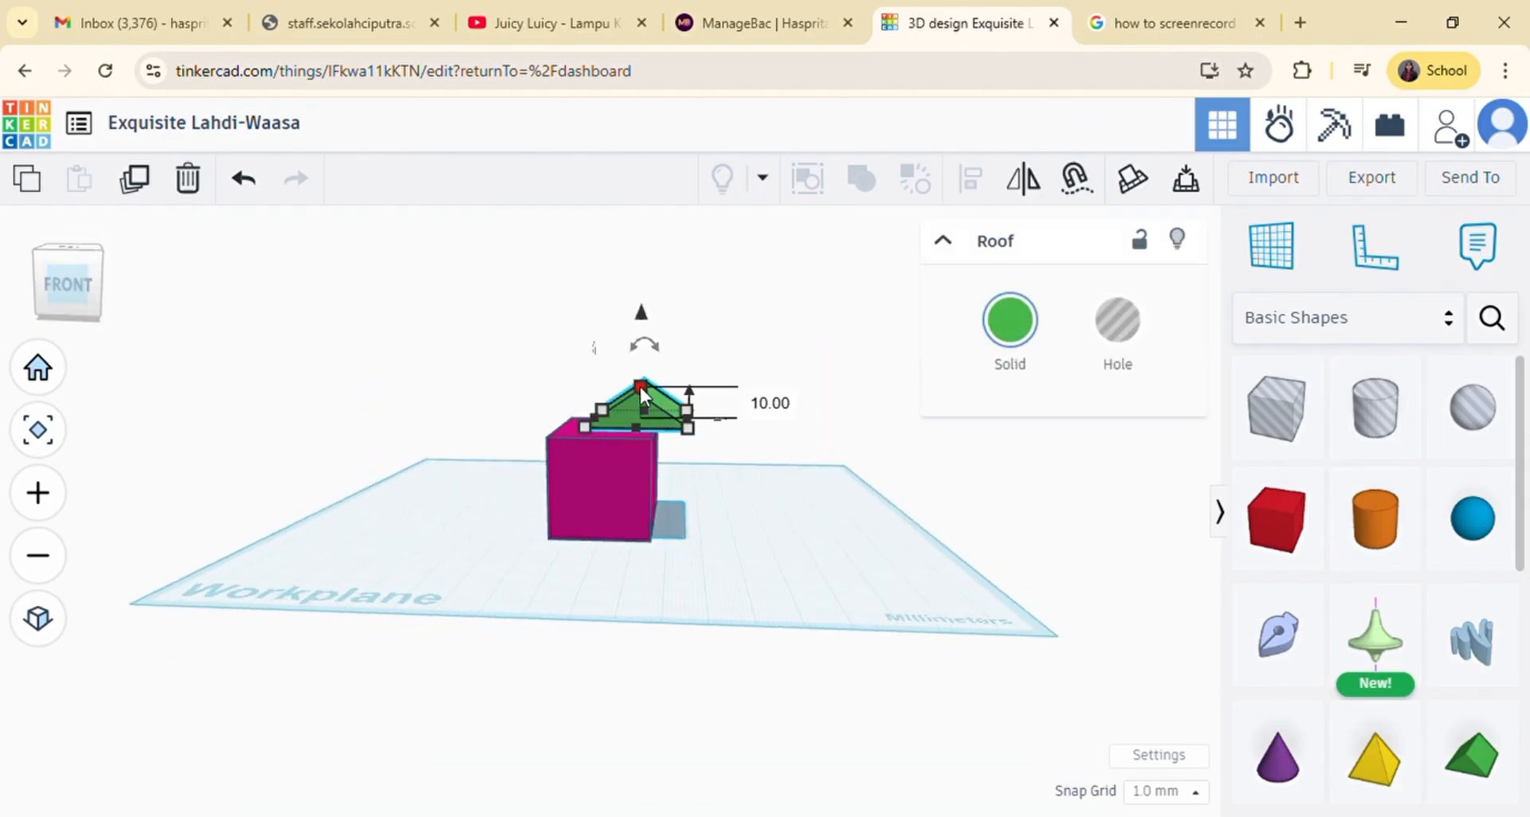
click(769, 412)
text(20)
key(Return)
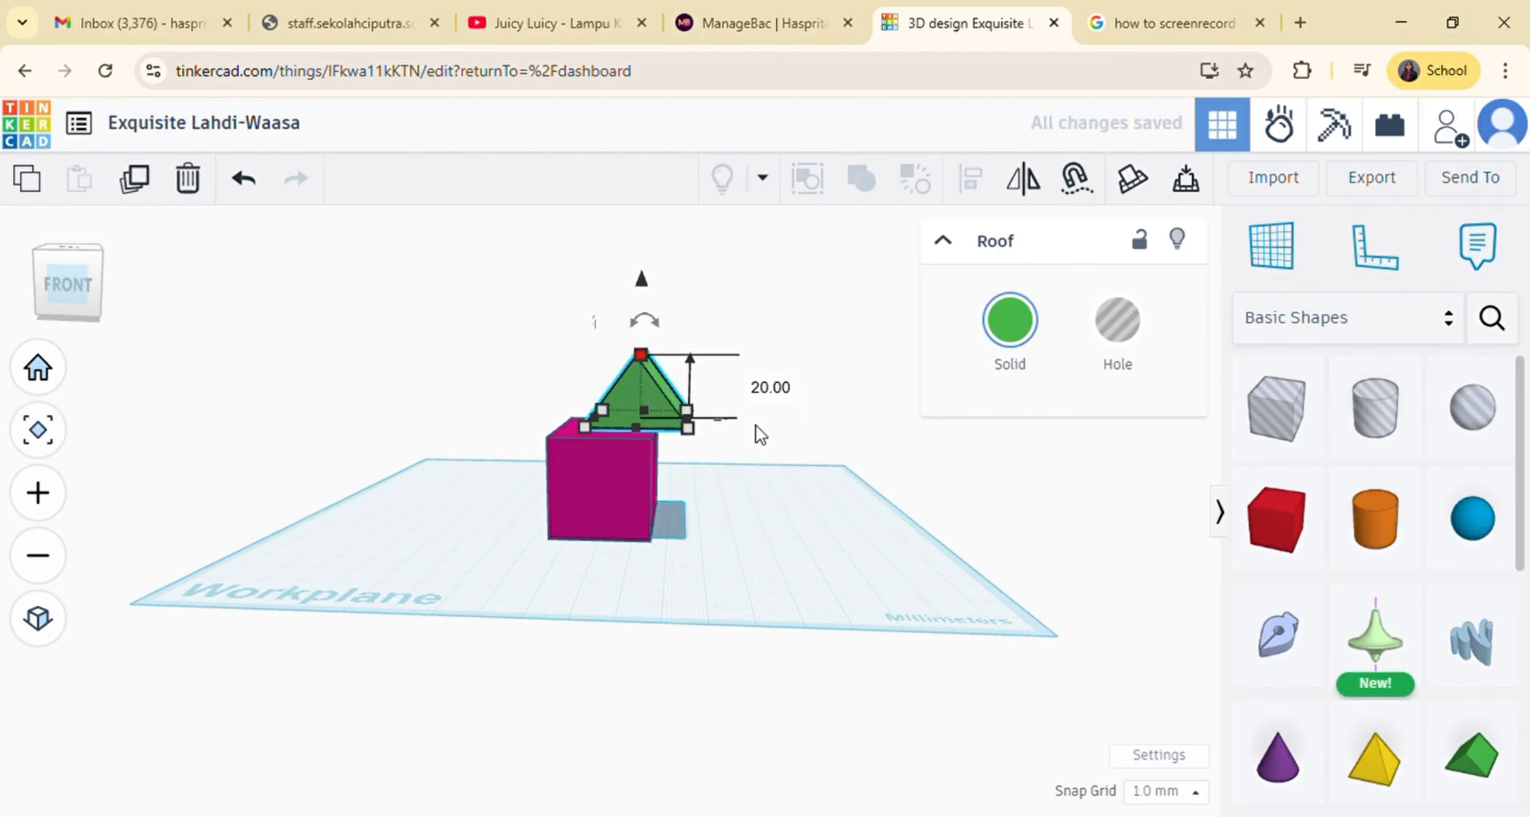
click(801, 452)
click(657, 401)
click(796, 438)
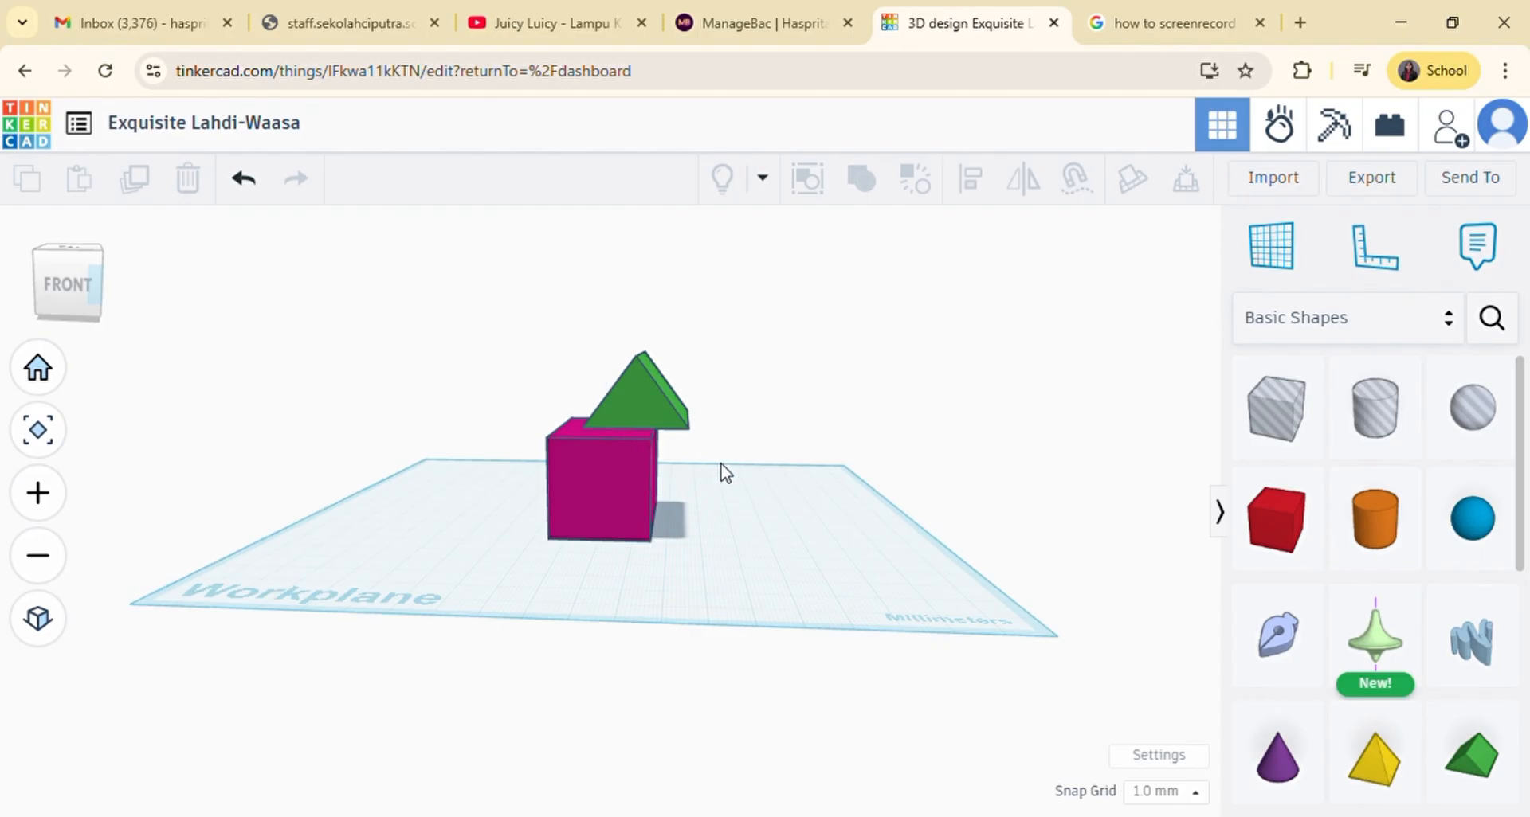
Align the roof and the magenta box on their centres along both the length and the width.
drag(723, 463, 561, 393)
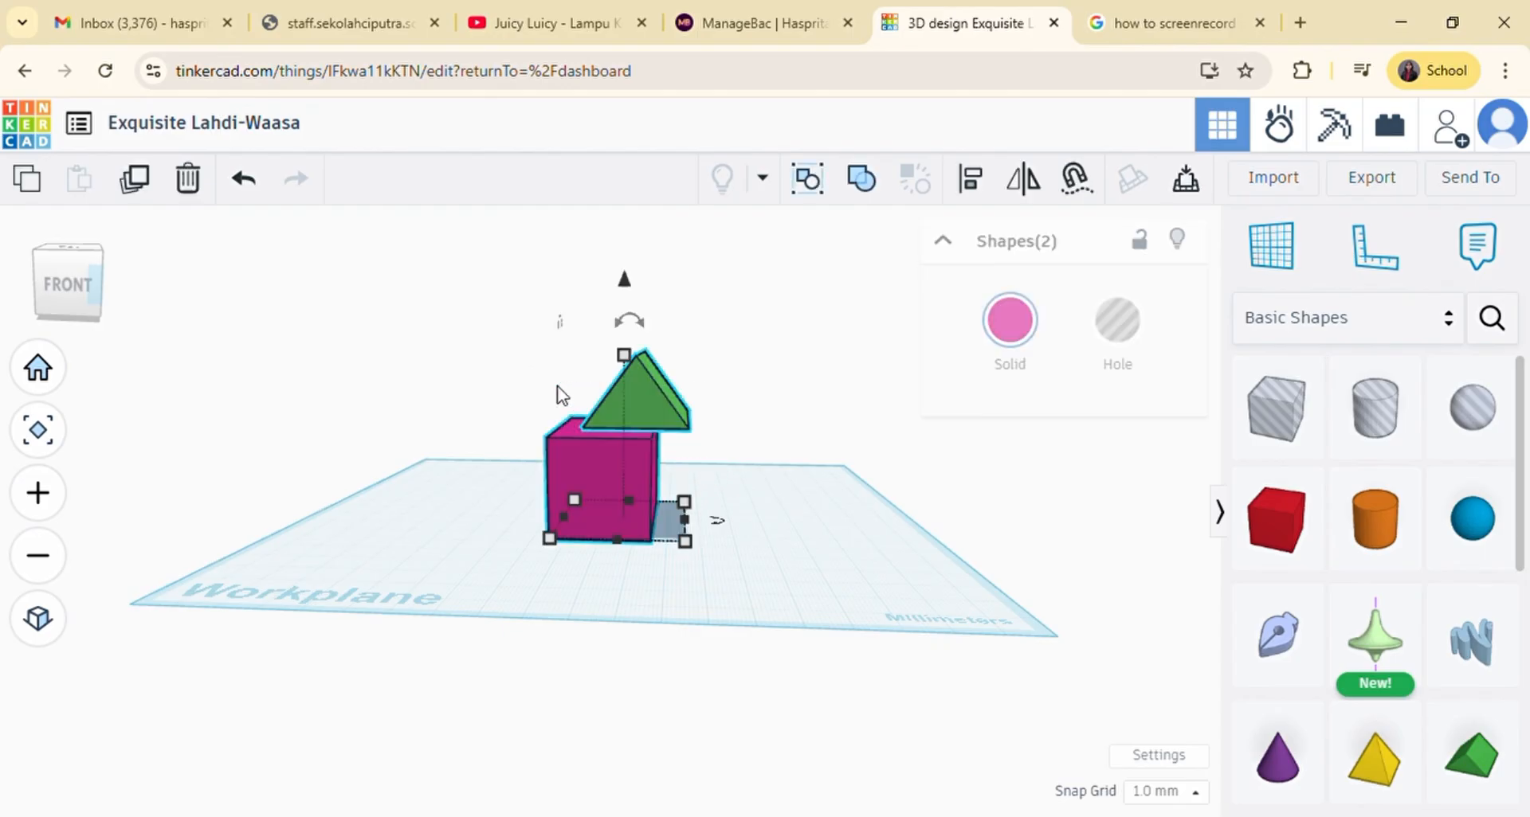
click(970, 190)
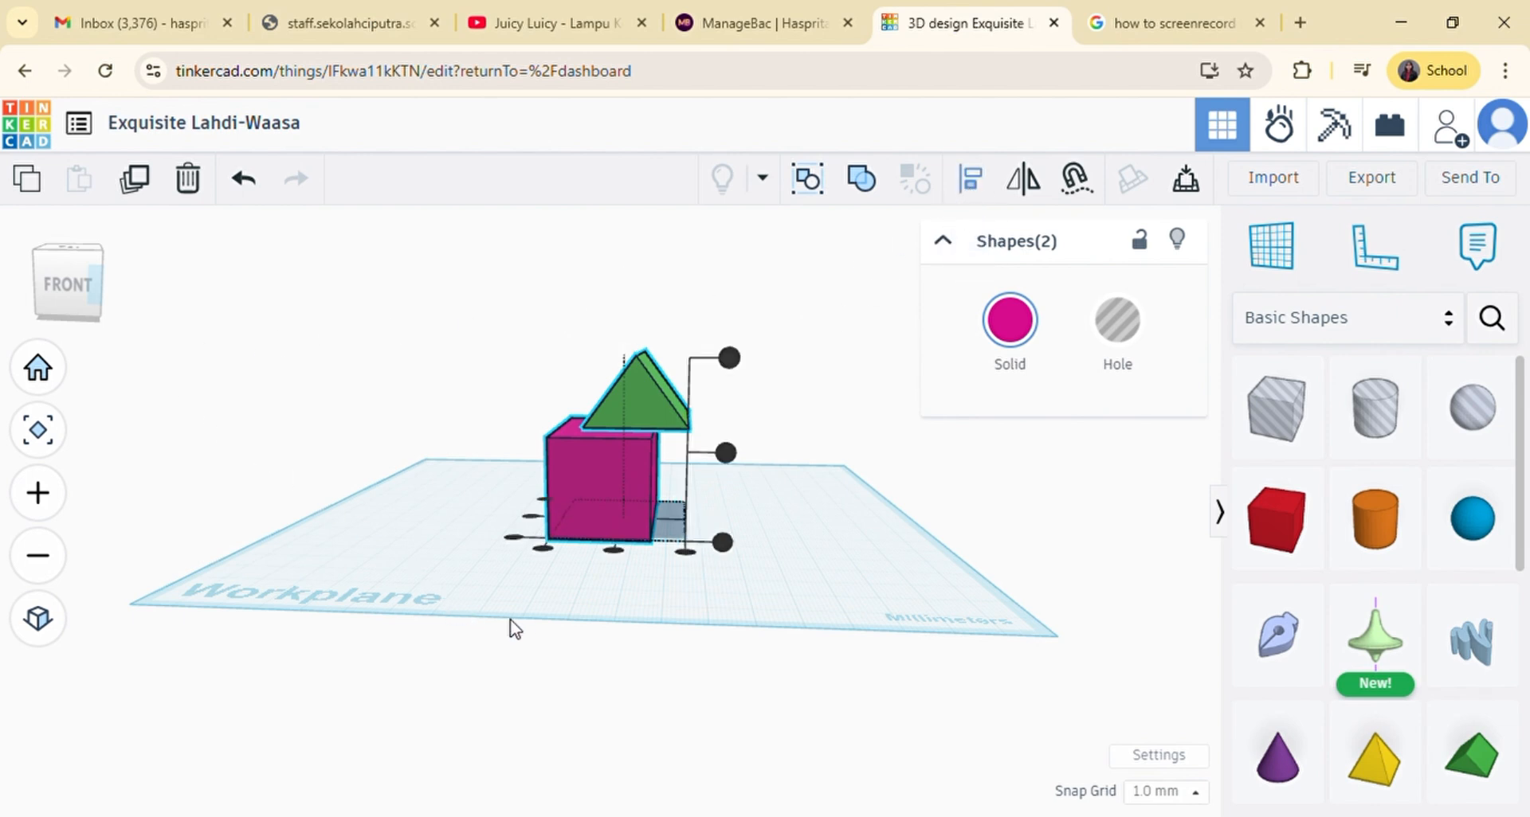
click(532, 517)
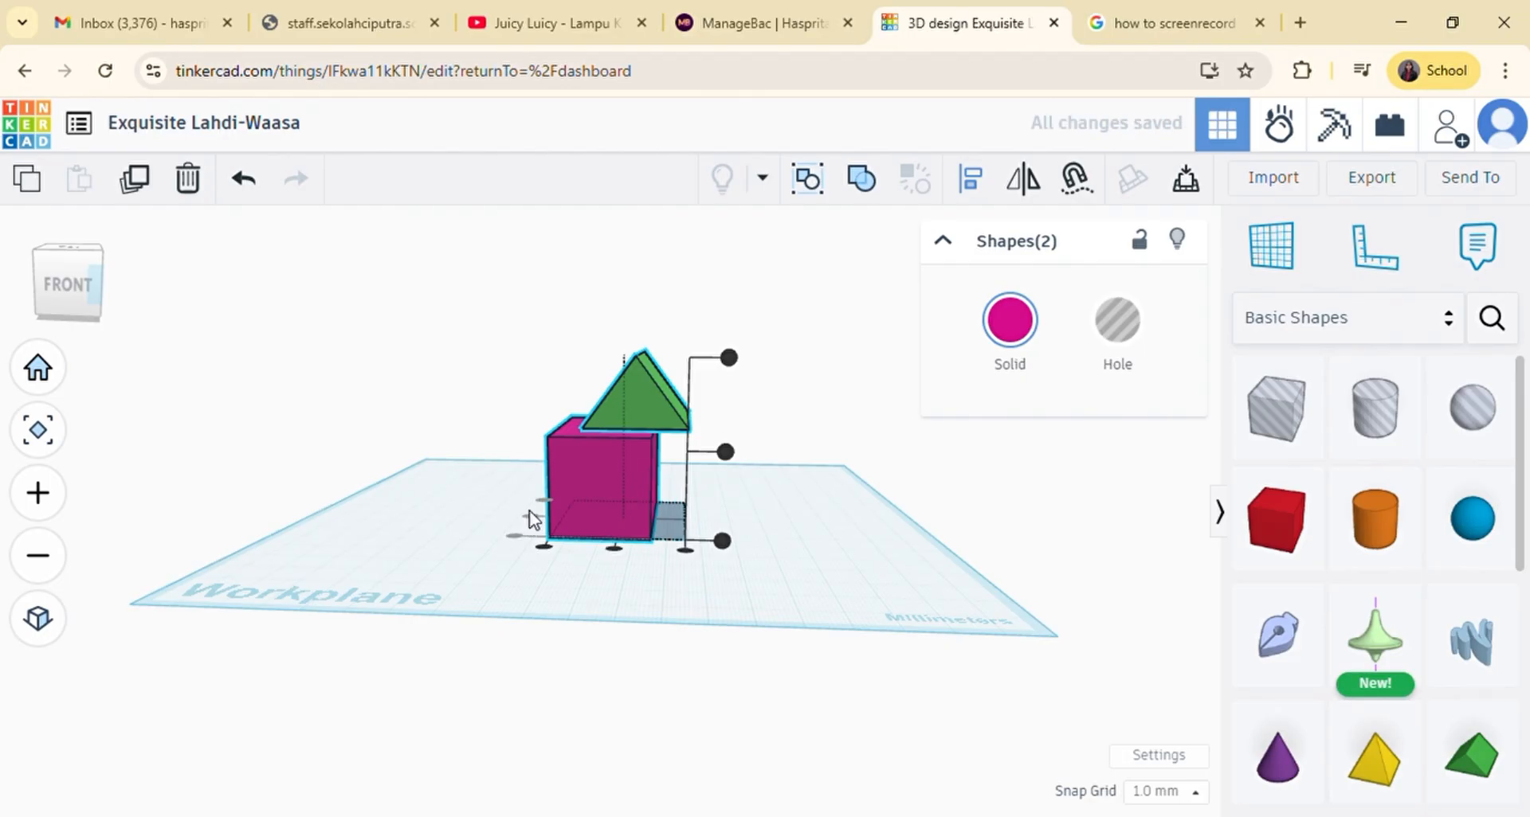
click(611, 549)
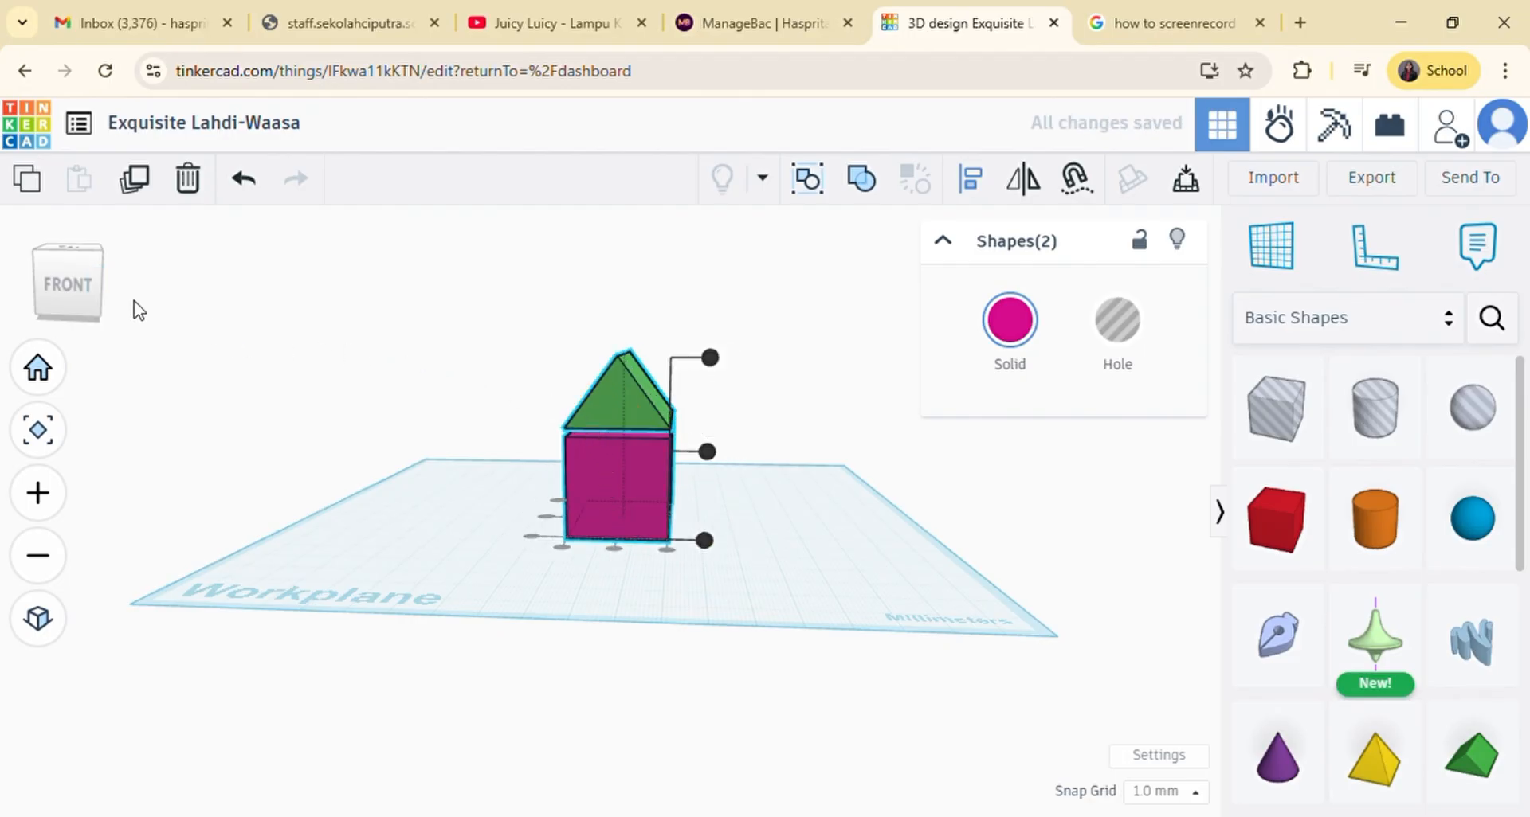
Examine the seam between the roof and the box up close from several angles.
mouse_move(64, 279)
mouse_down()
mouse_move(68, 298)
mouse_move(49, 273)
mouse_move(10, 289)
mouse_move(65, 275)
mouse_up()
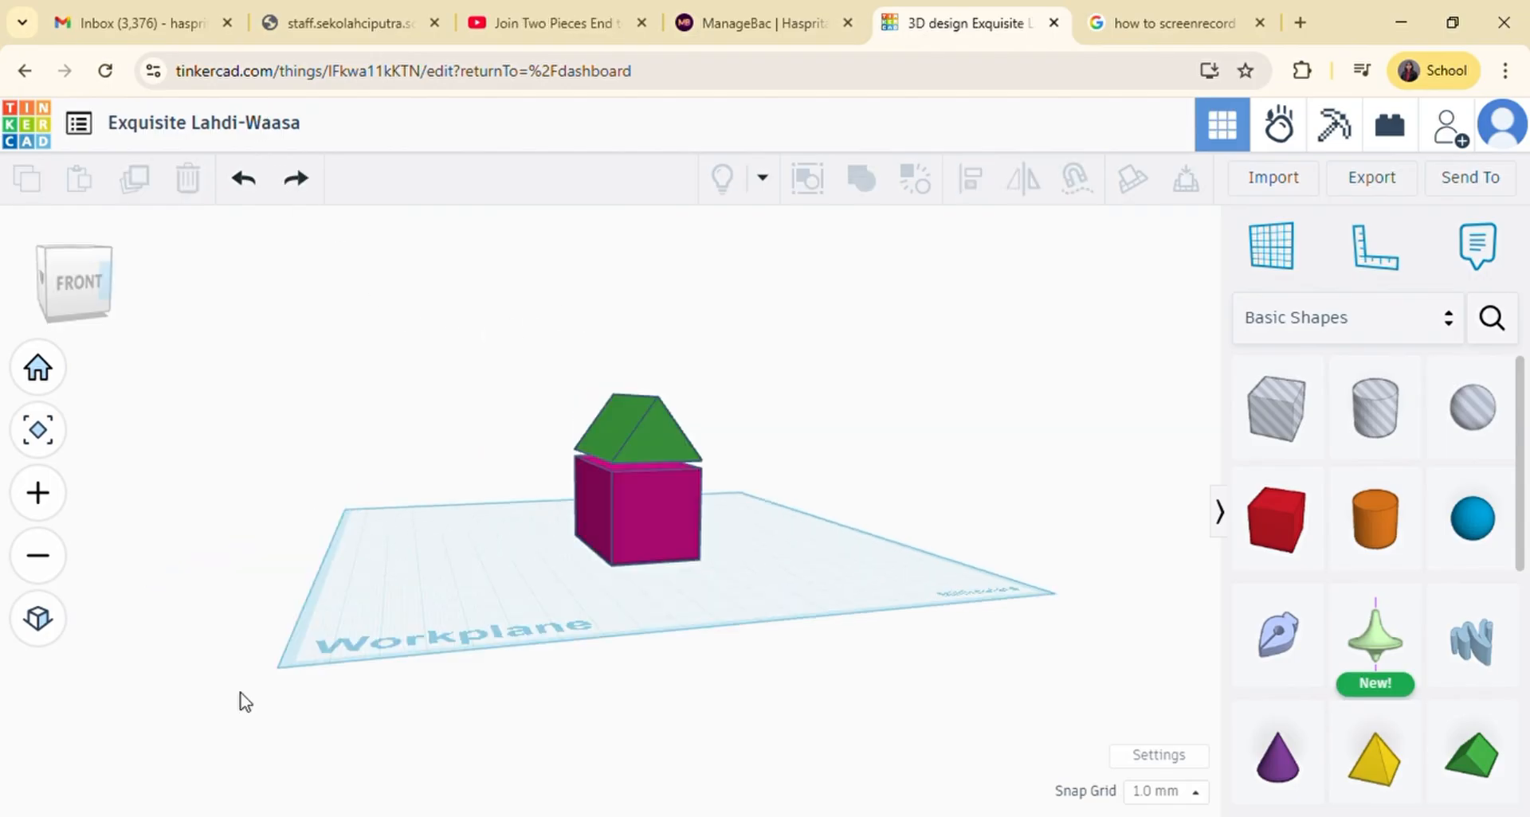
scroll(640, 424, up, 5)
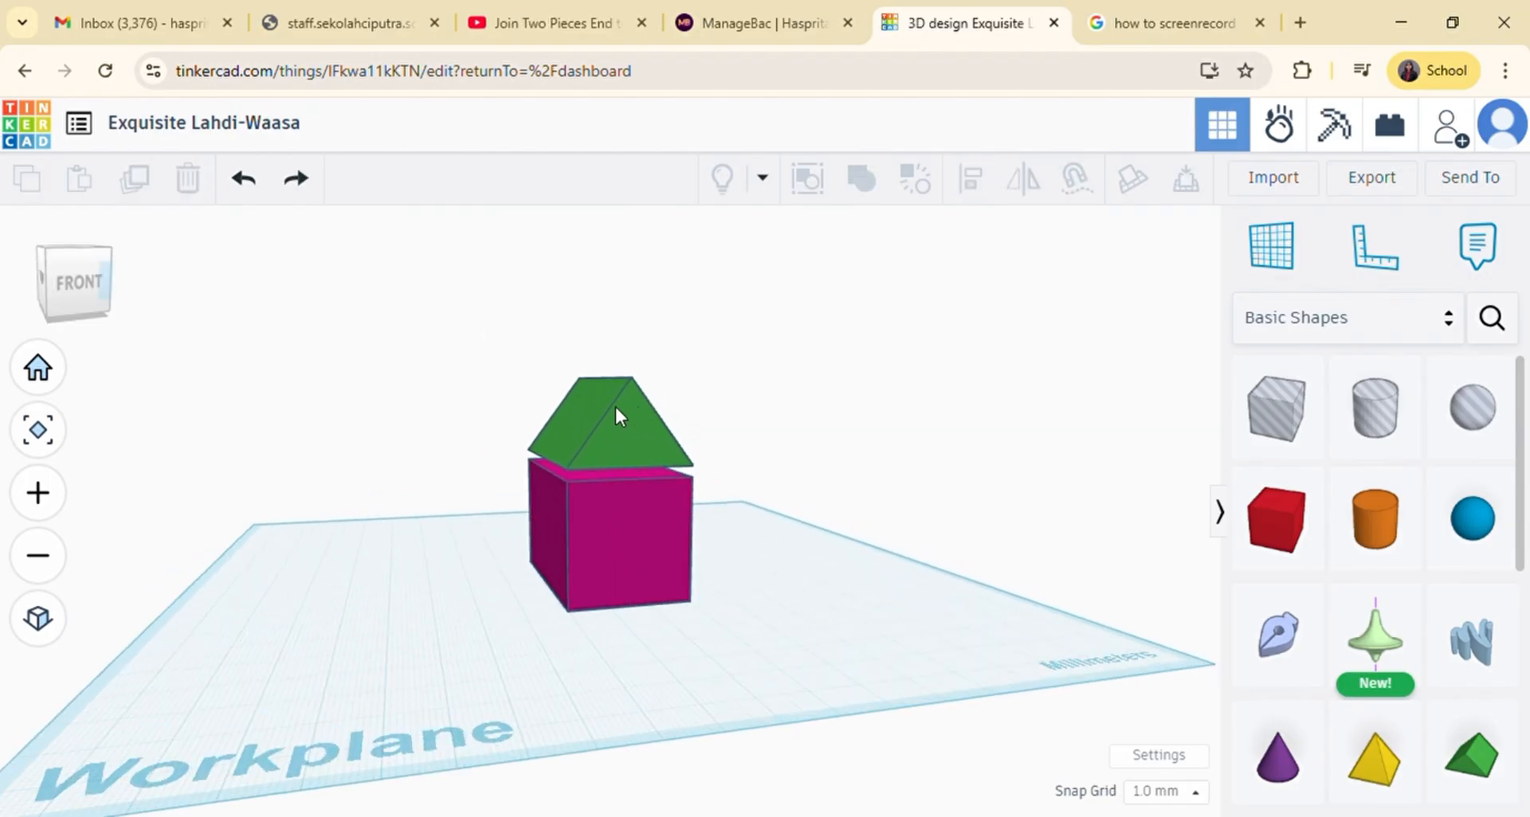
drag(64, 274, 69, 287)
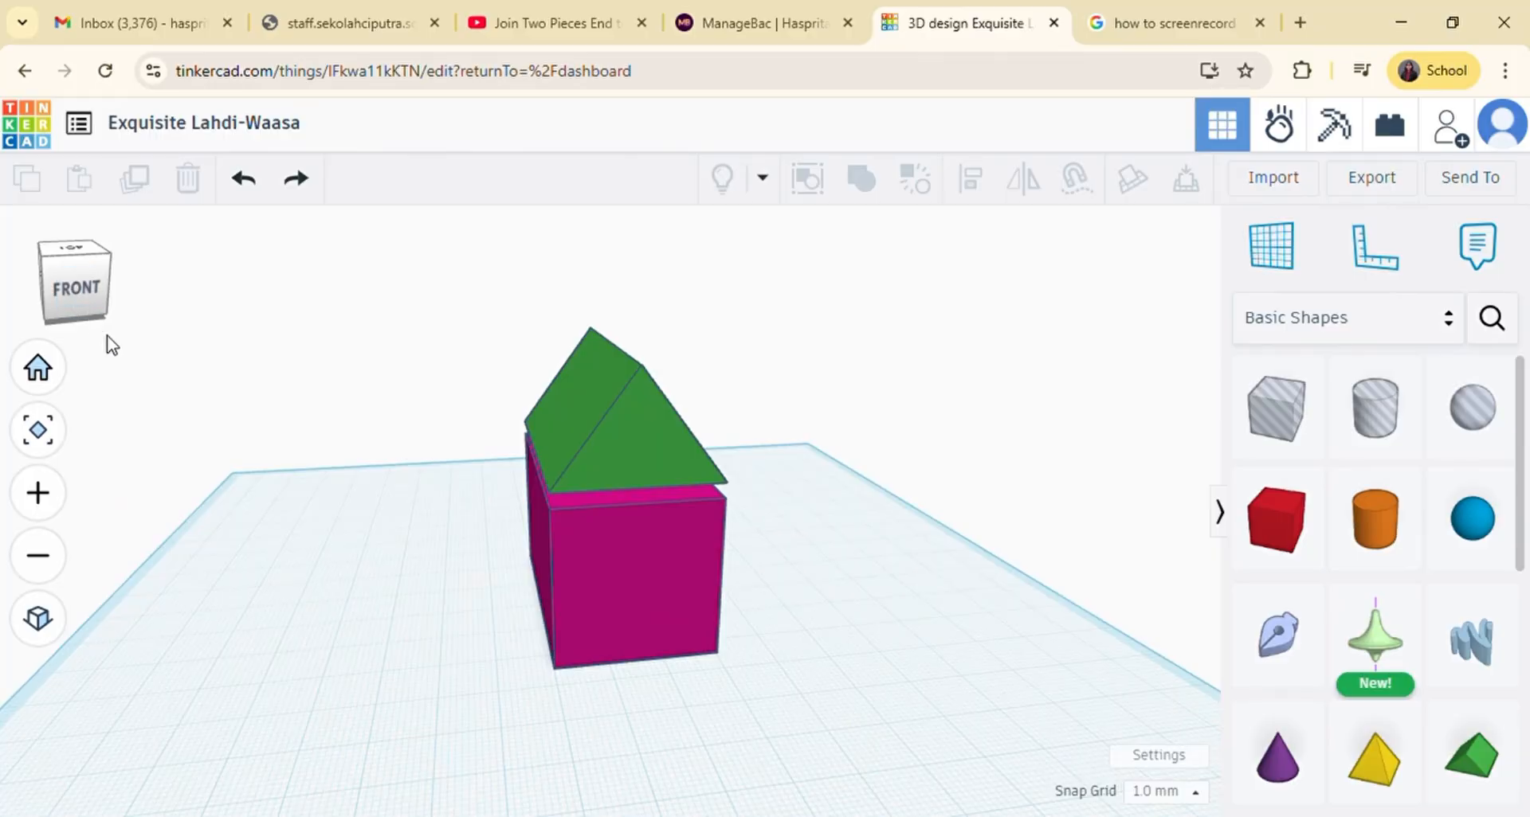
click(37, 430)
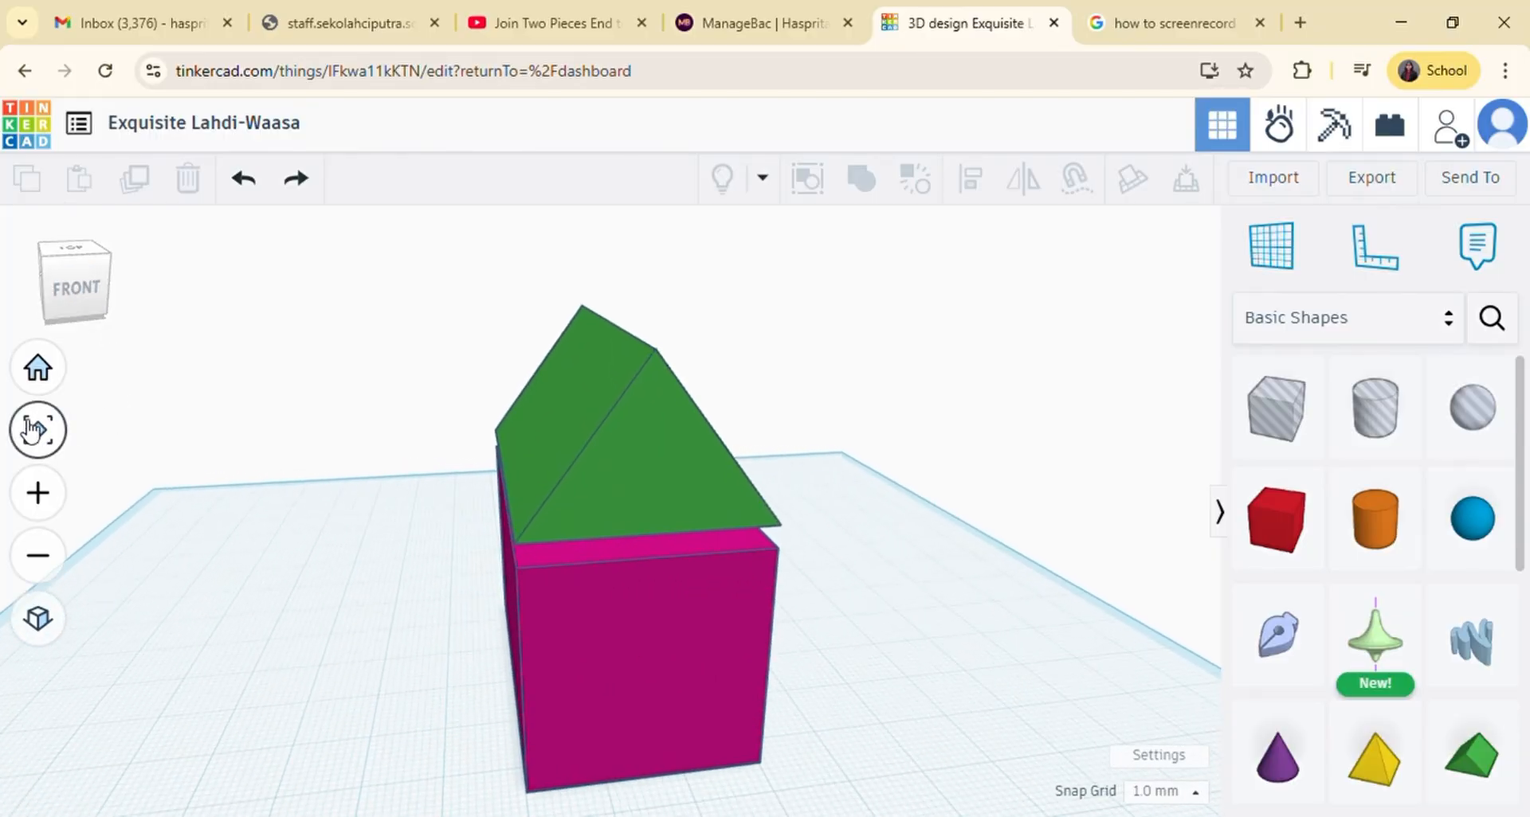
click(88, 281)
mouse_move(88, 281)
mouse_down()
mouse_move(149, 285)
mouse_move(94, 286)
mouse_up()
click(93, 290)
scroll(472, 323, down, 2)
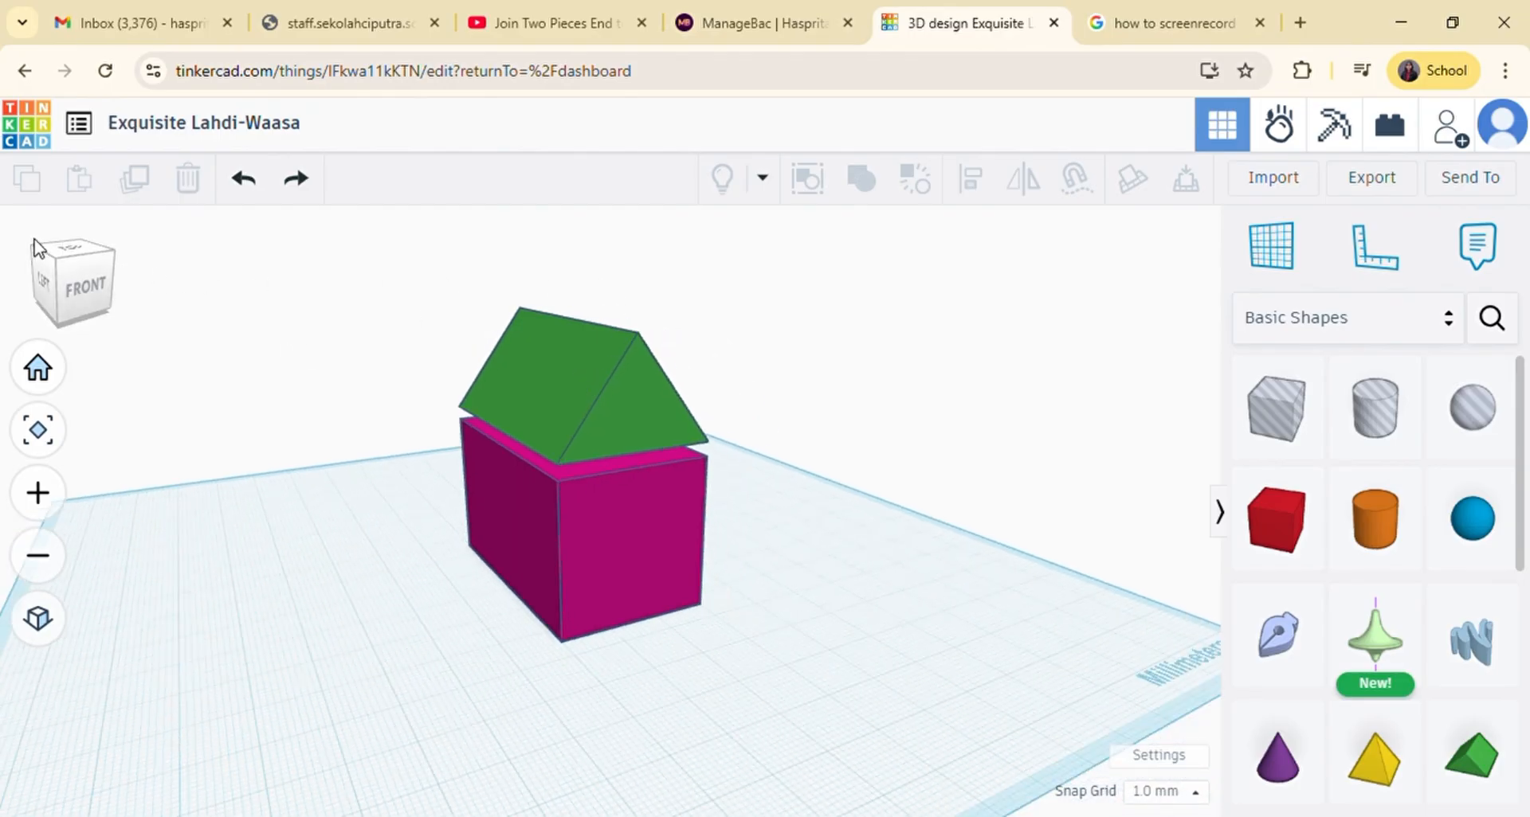
Try moving the roof vertically and undo the move.
click(576, 346)
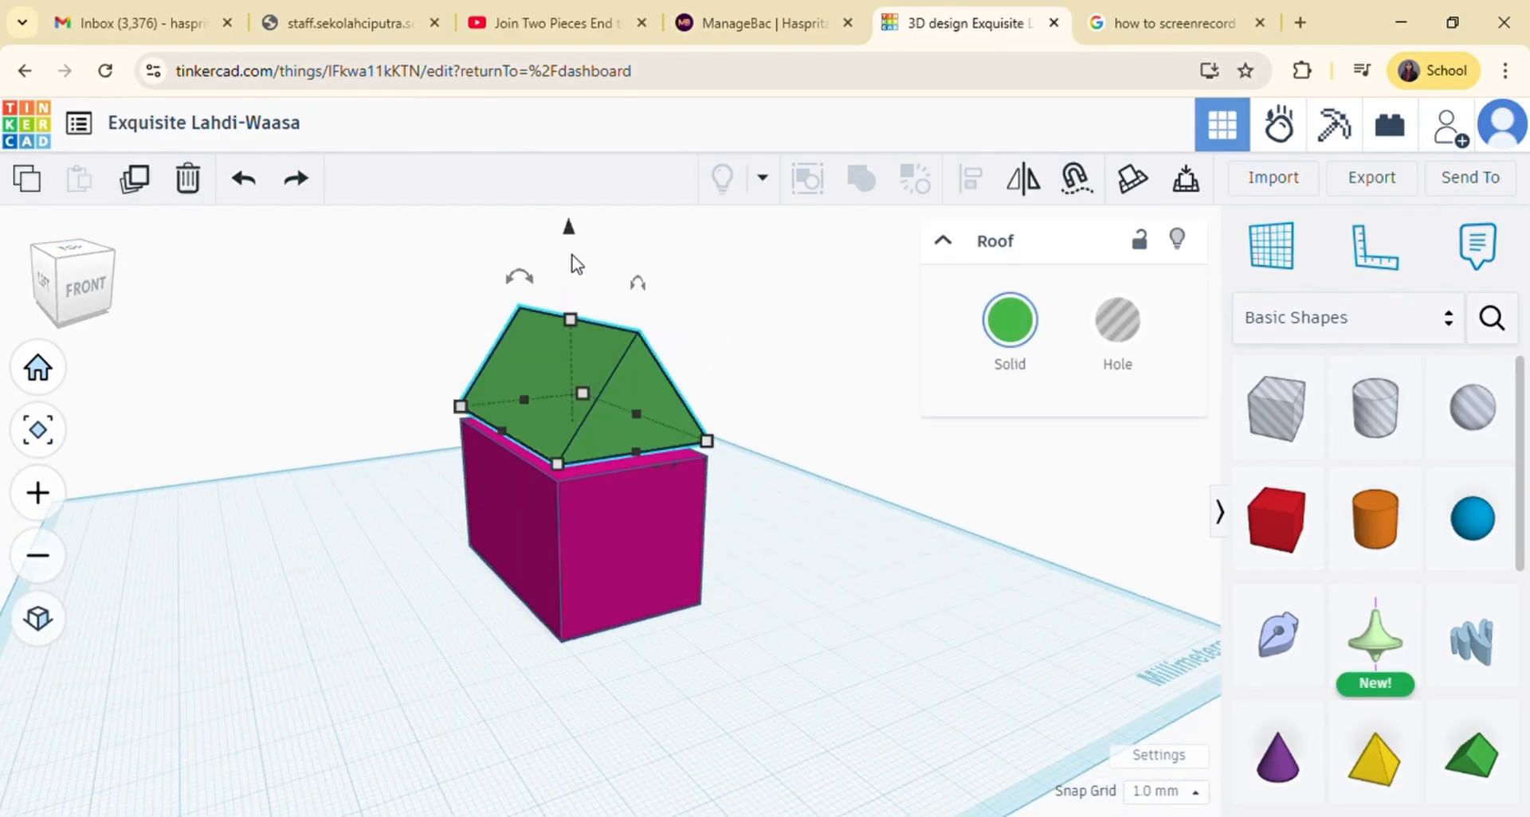
mouse_move(575, 261)
mouse_down()
mouse_move(574, 240)
mouse_move(573, 293)
mouse_move(567, 256)
mouse_up()
key(ctrl+z)
click(751, 345)
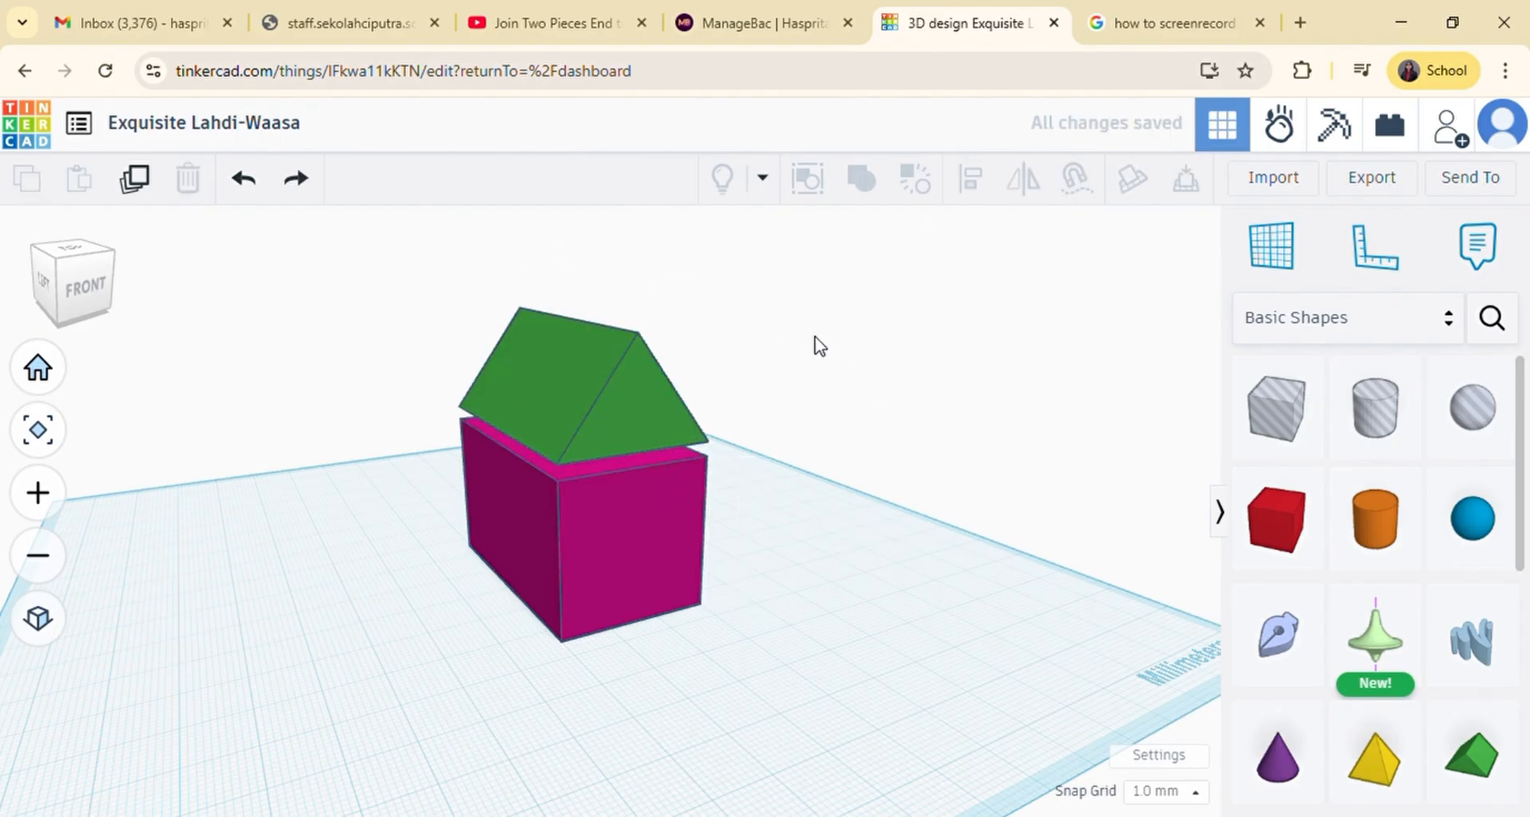
Place a workplane on the box's top face and a ruler at that face's front corner.
click(1274, 254)
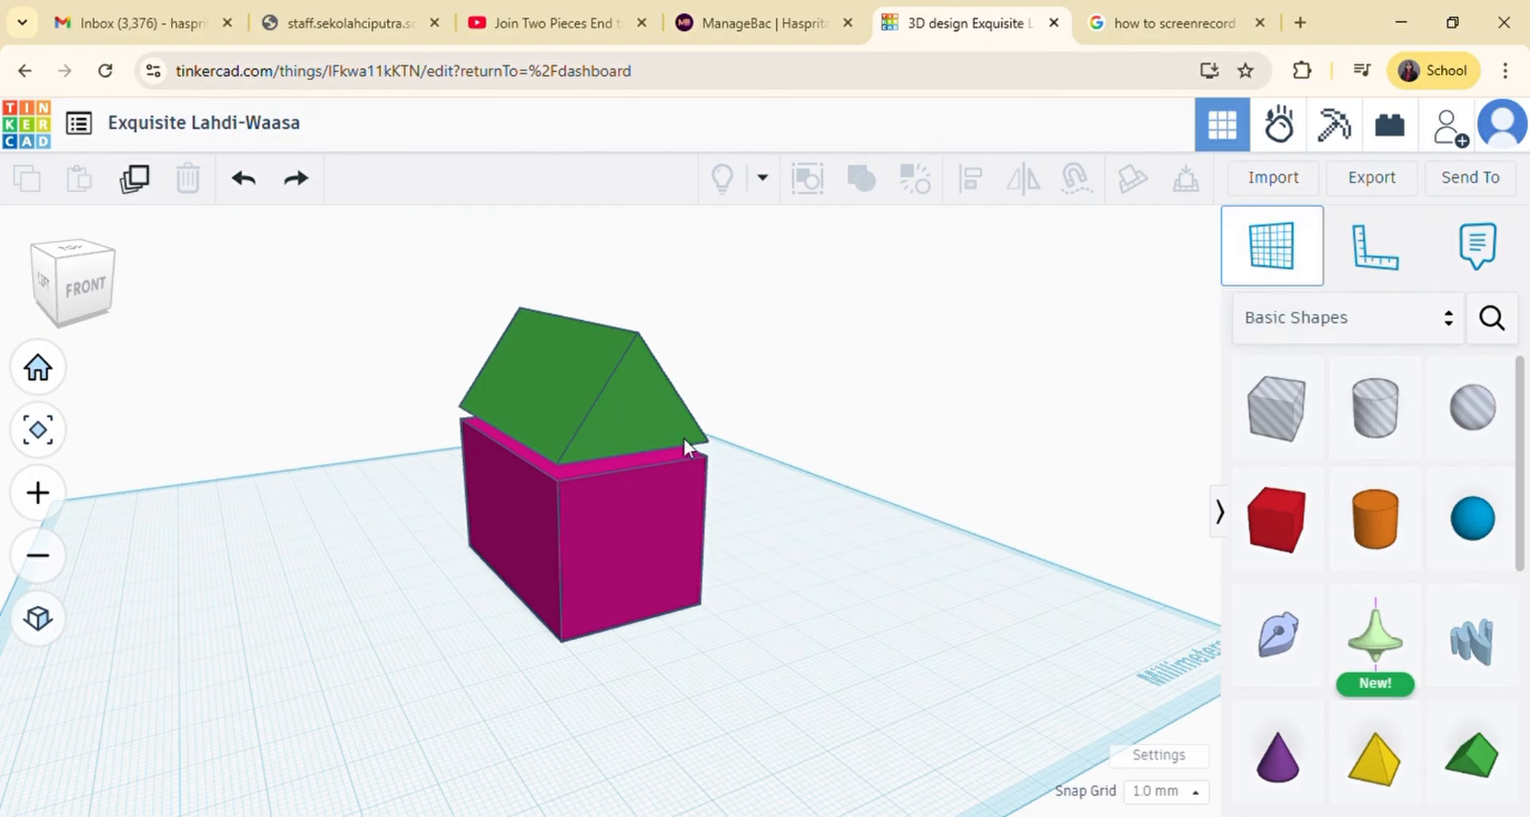
click(626, 456)
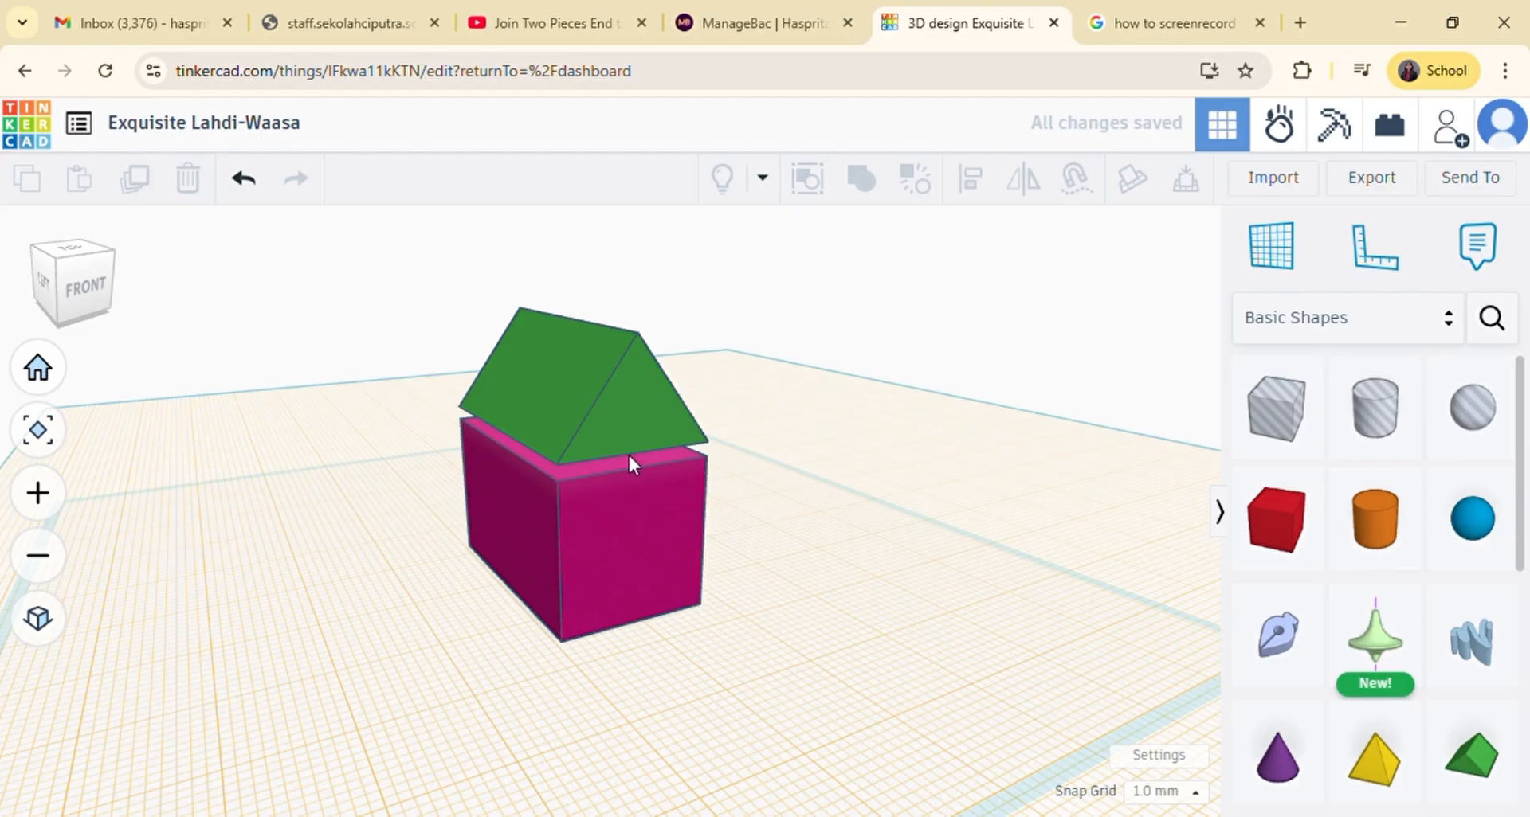
click(1386, 267)
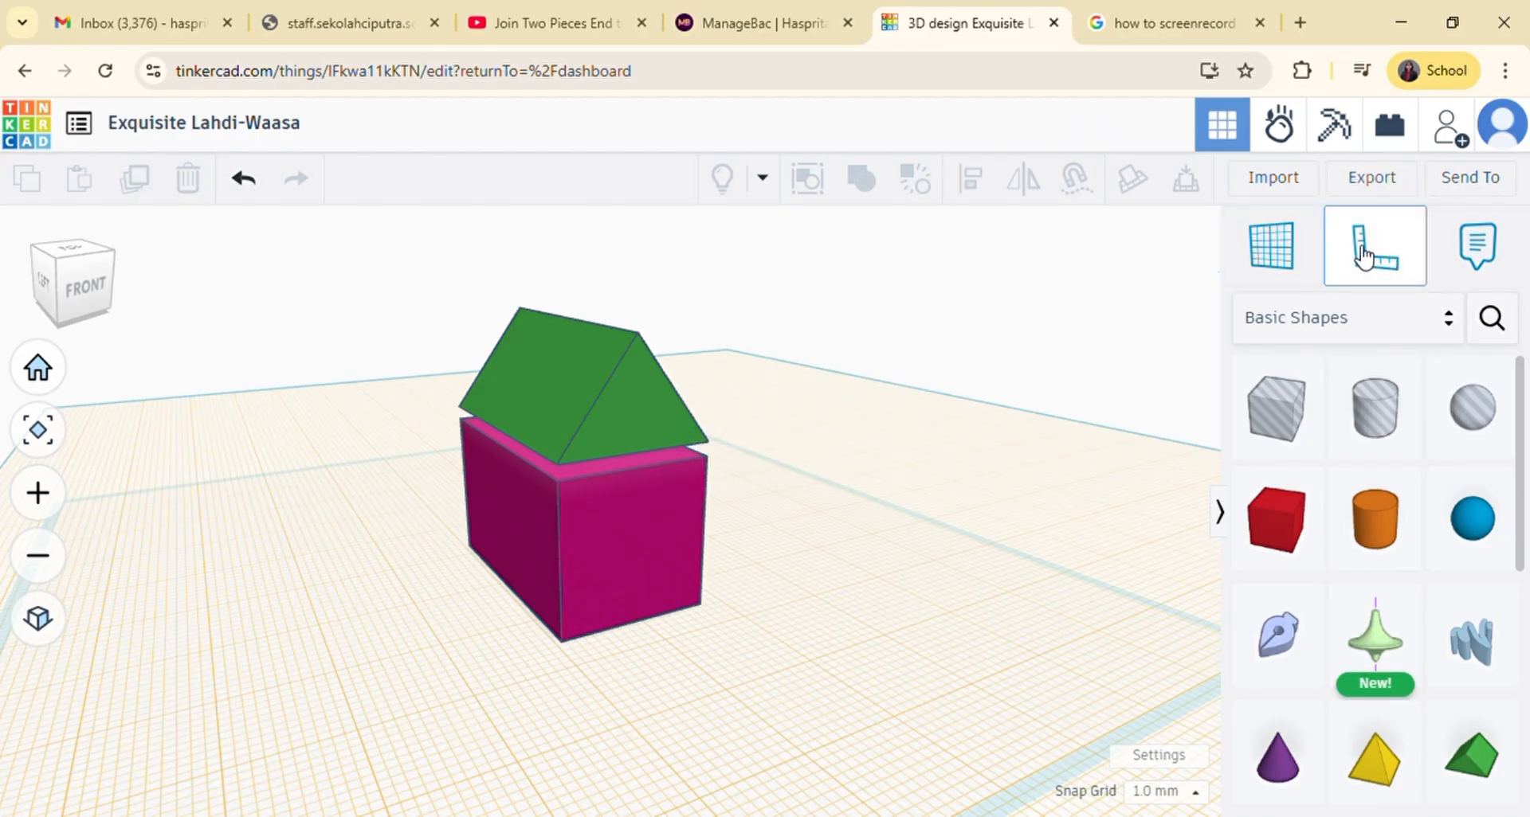
click(557, 481)
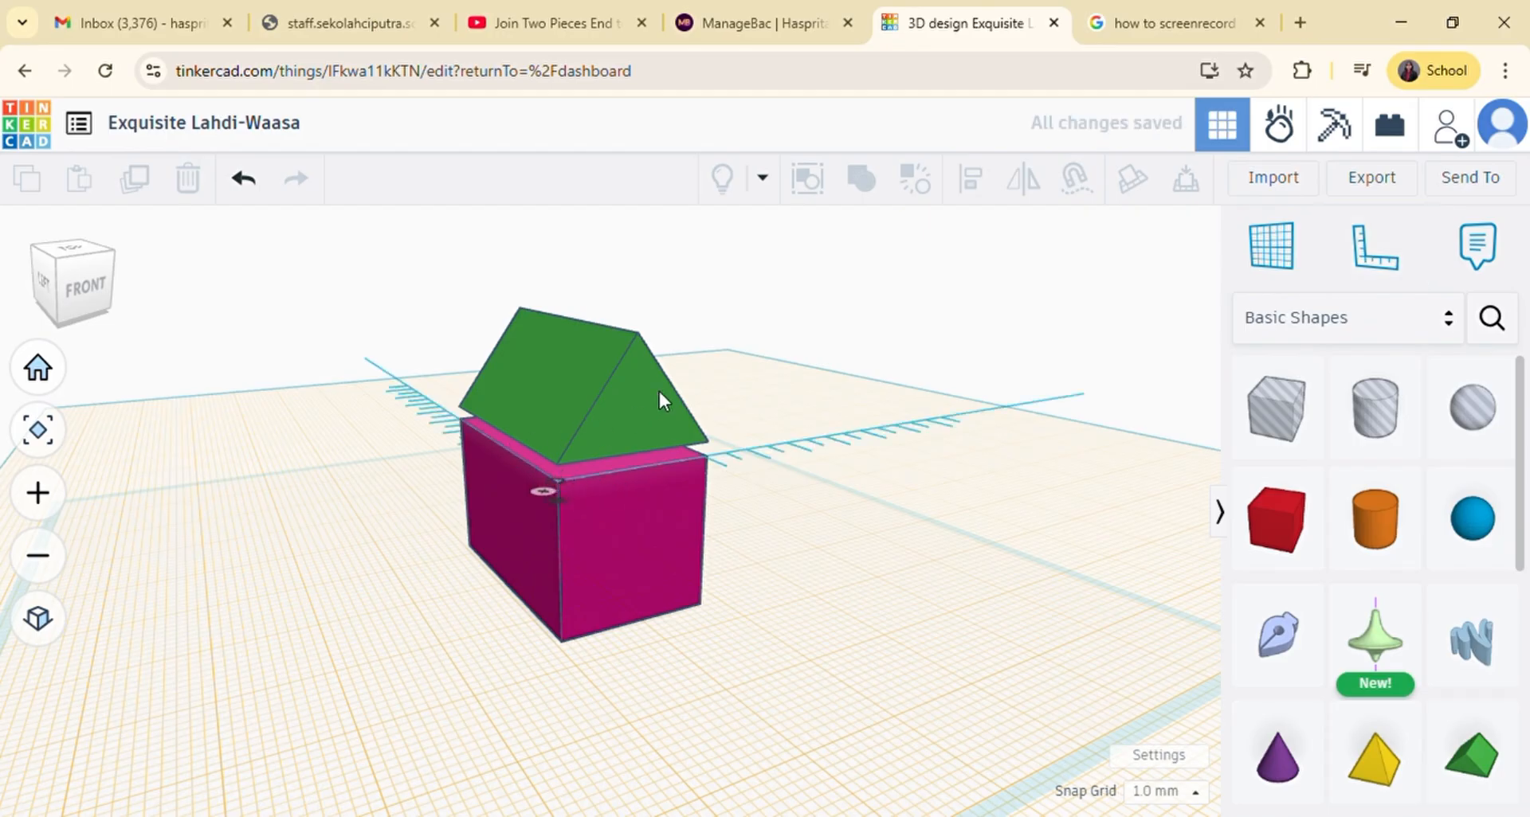
Set the roof's elevation above the box's top face to 0 mm and remove the ruler.
scroll(658, 389, up, 3)
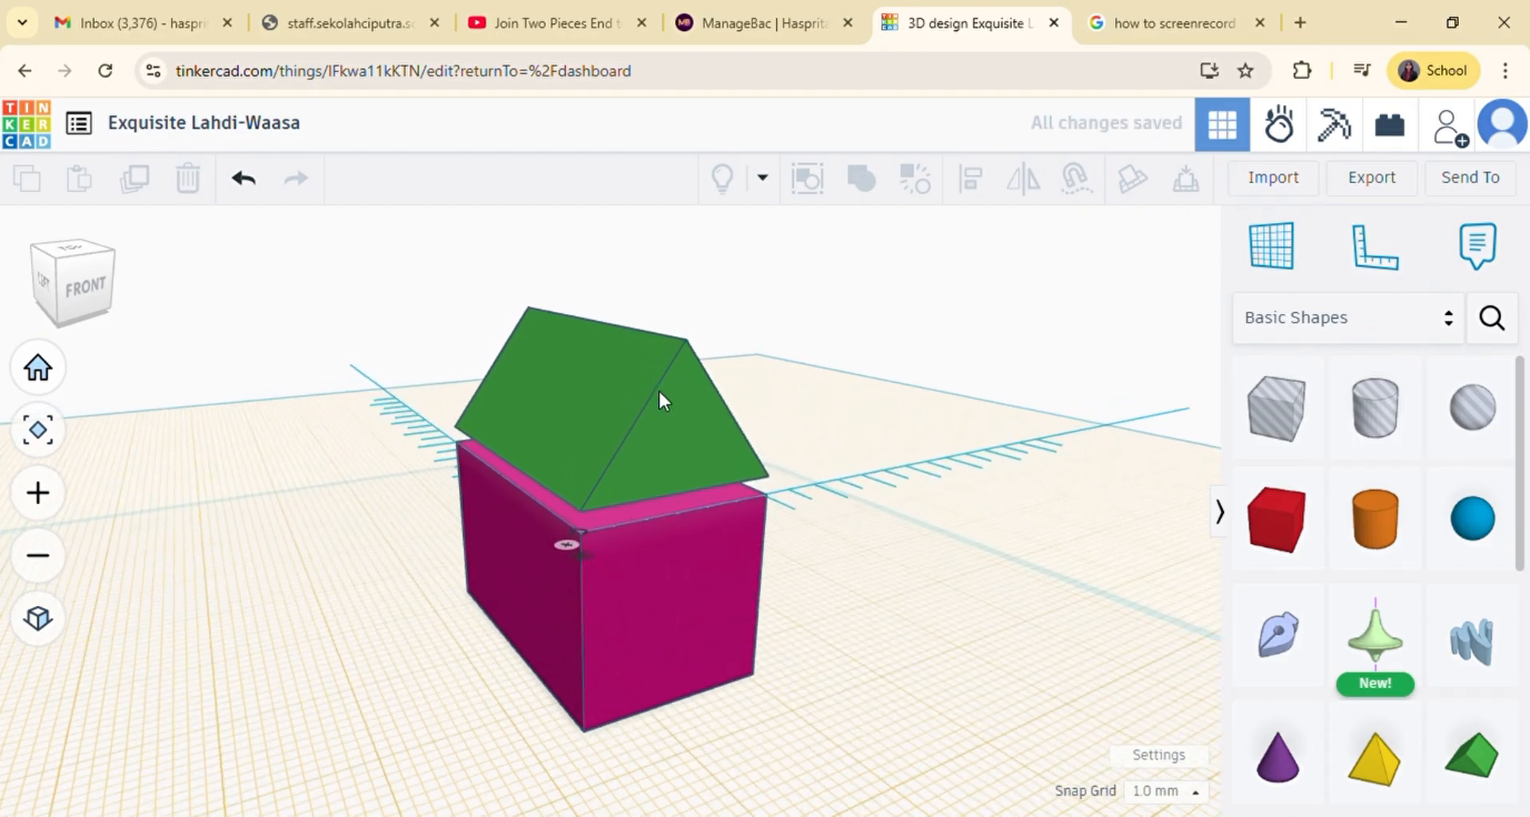
click(732, 484)
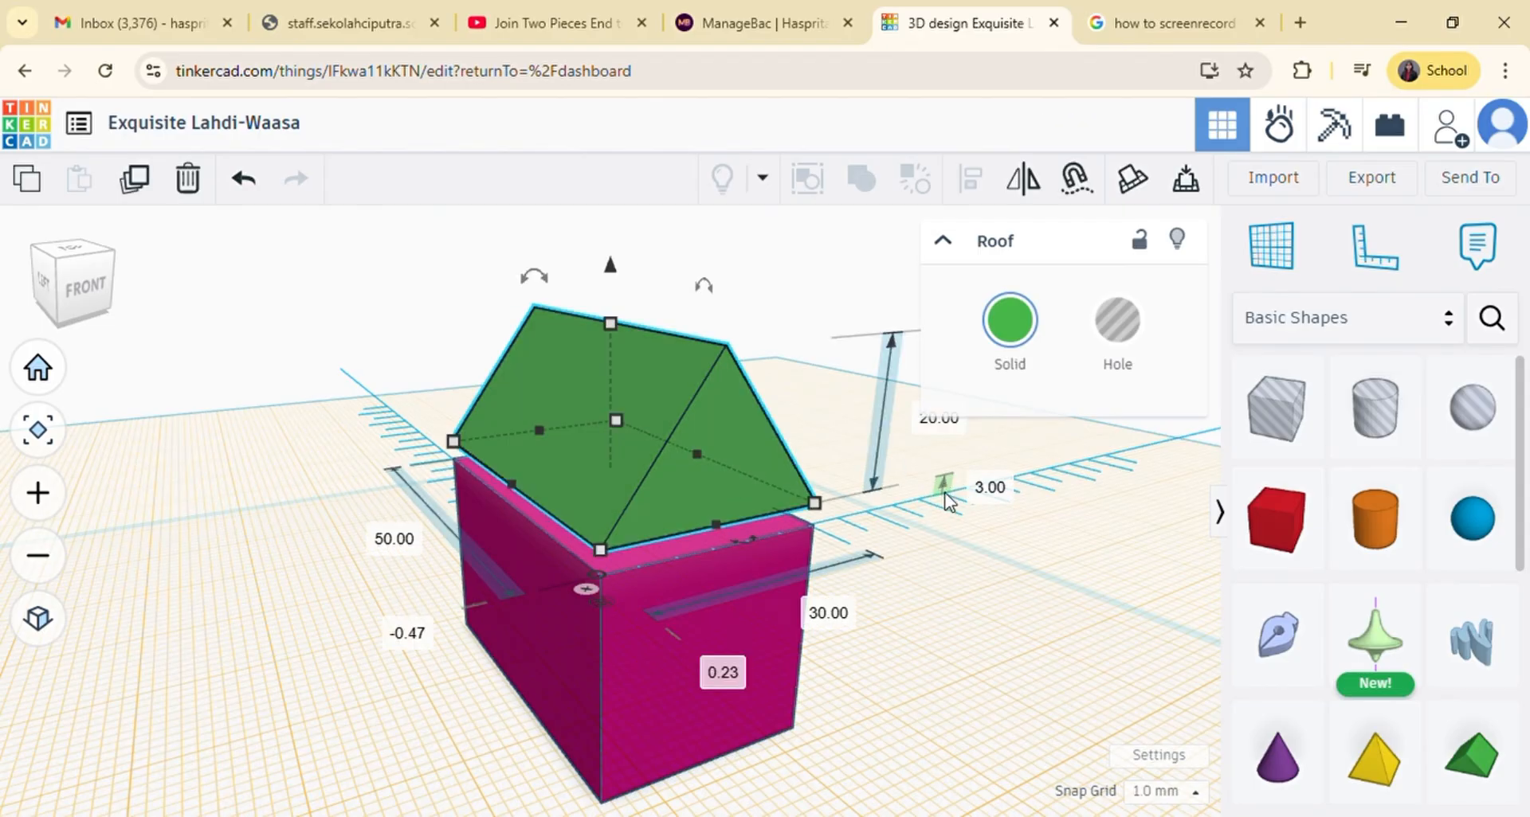
click(992, 500)
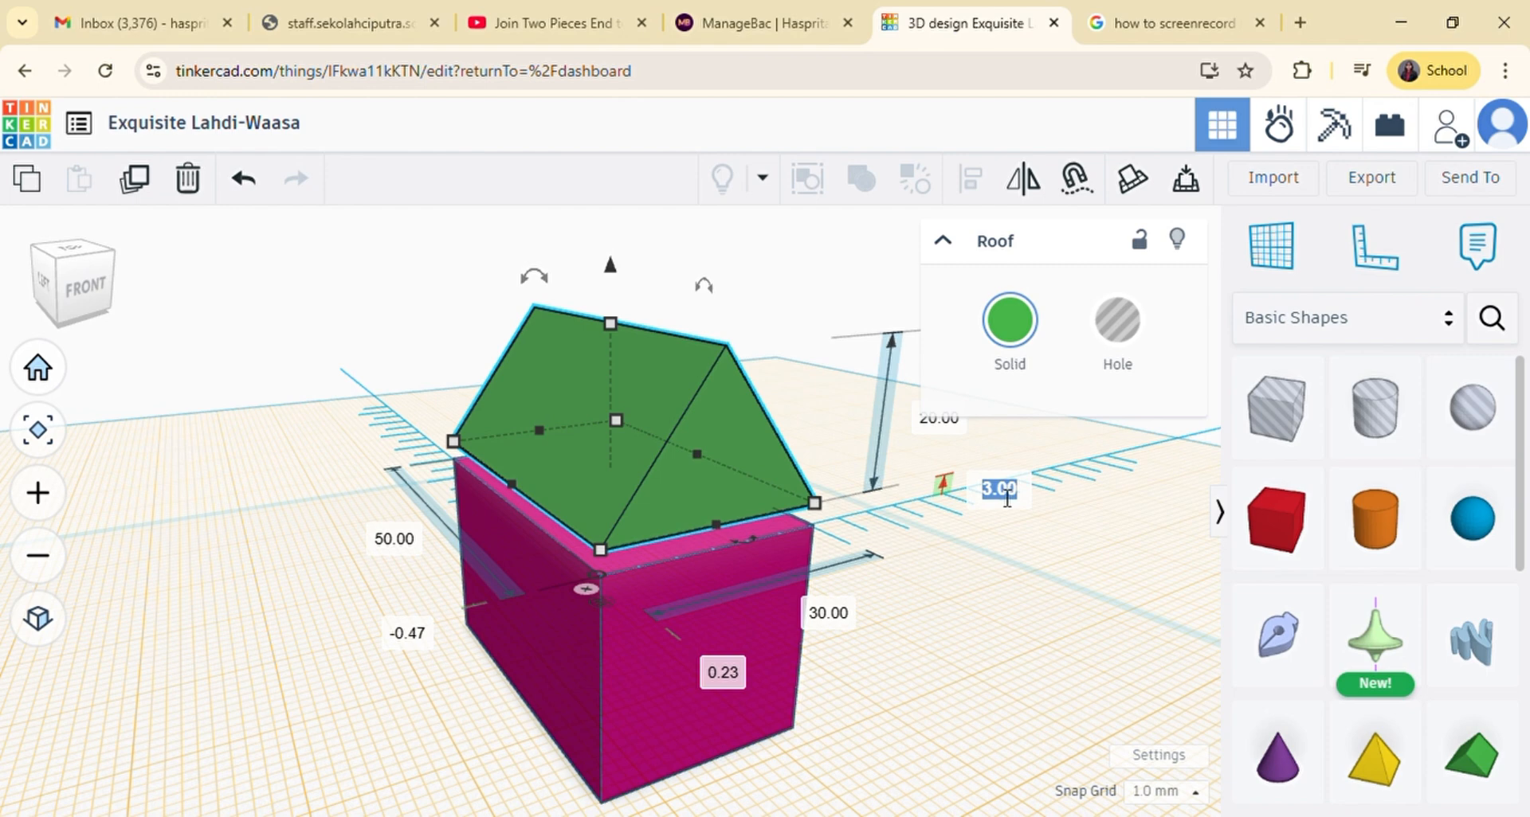
text(0)
key(Return)
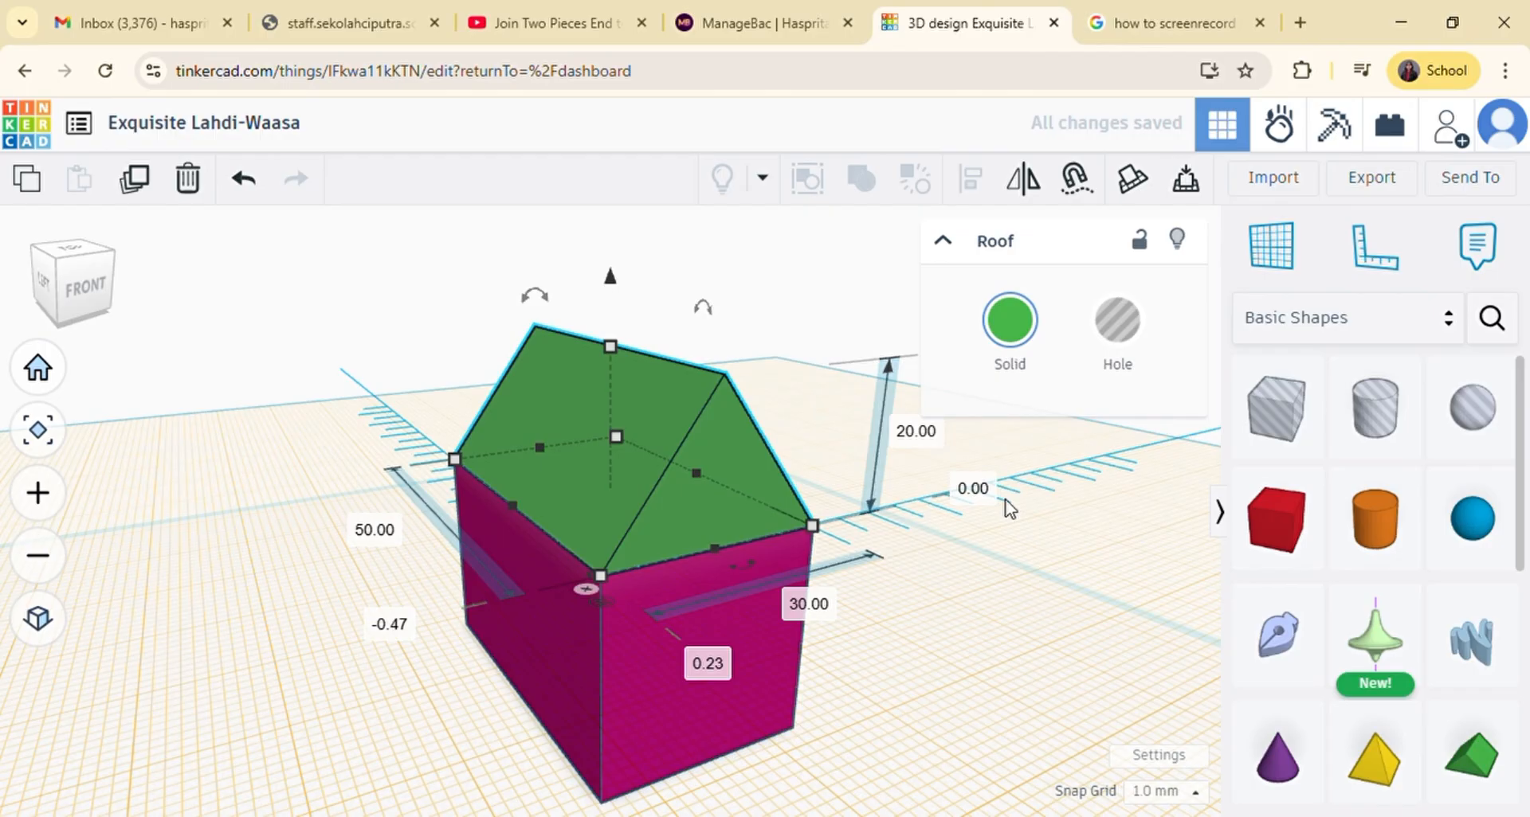
click(943, 240)
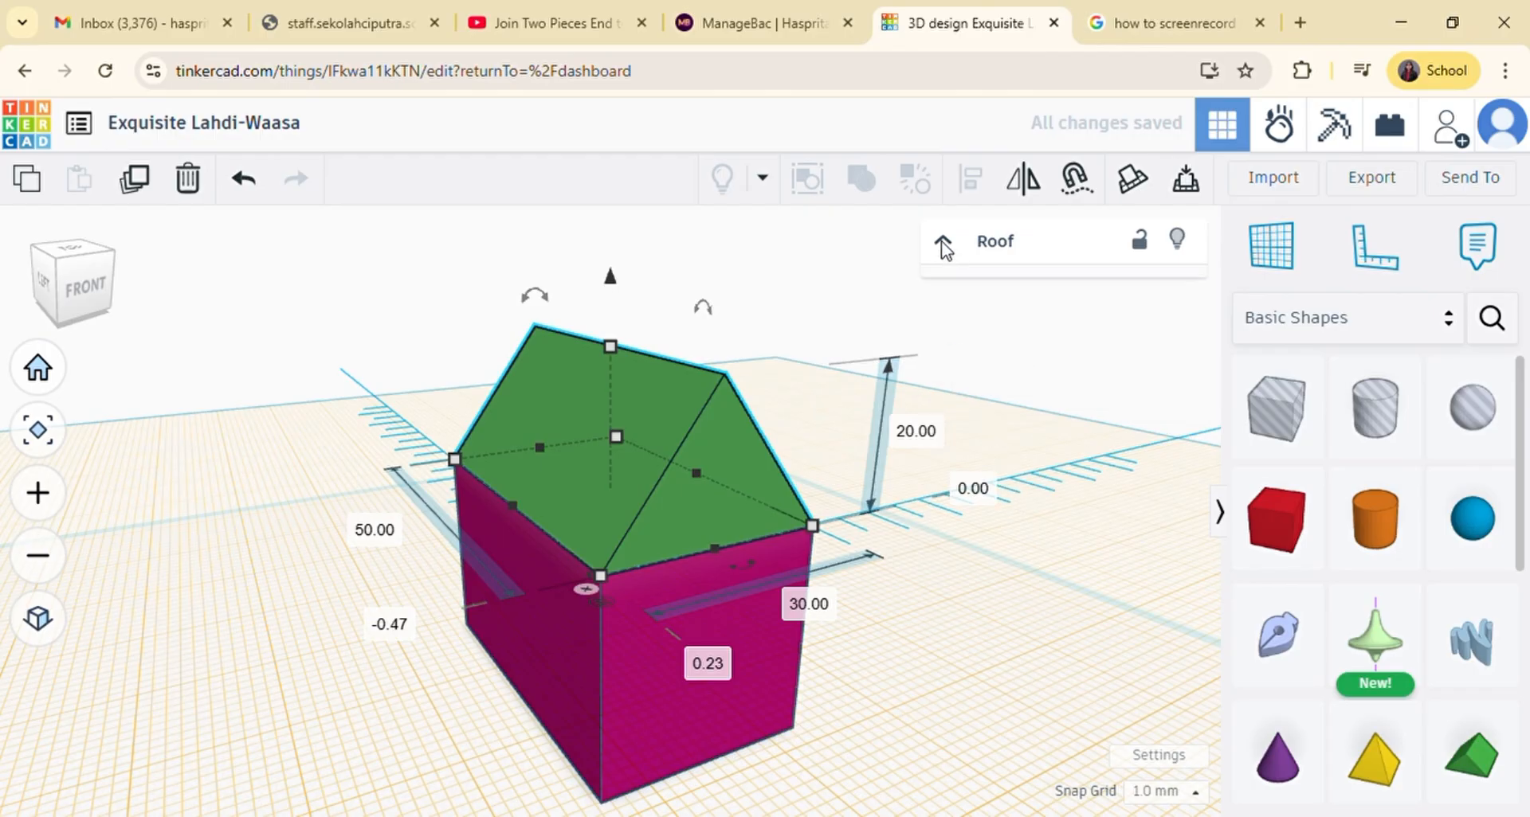
click(854, 300)
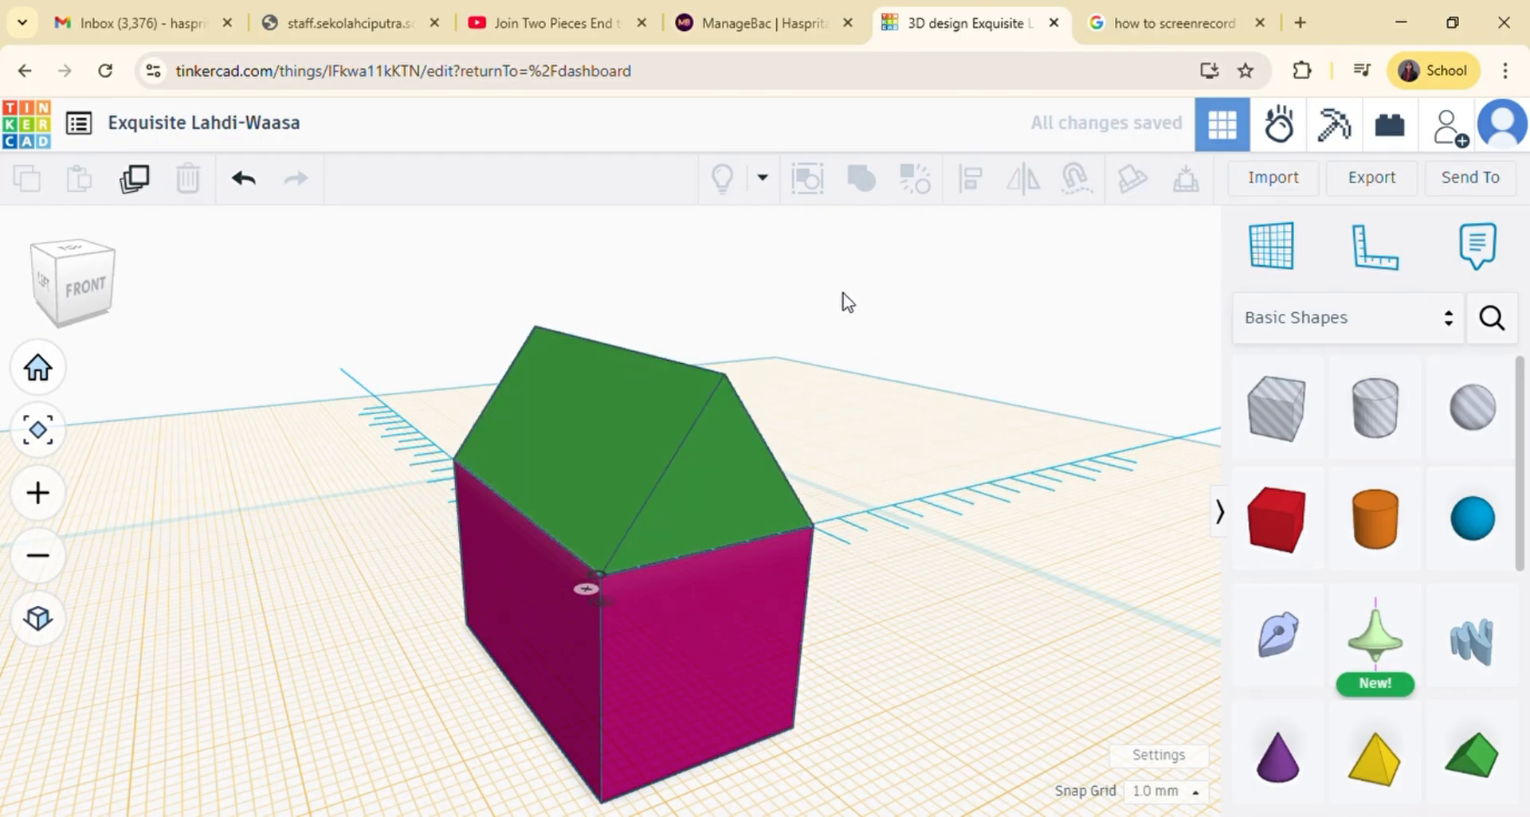
click(1366, 261)
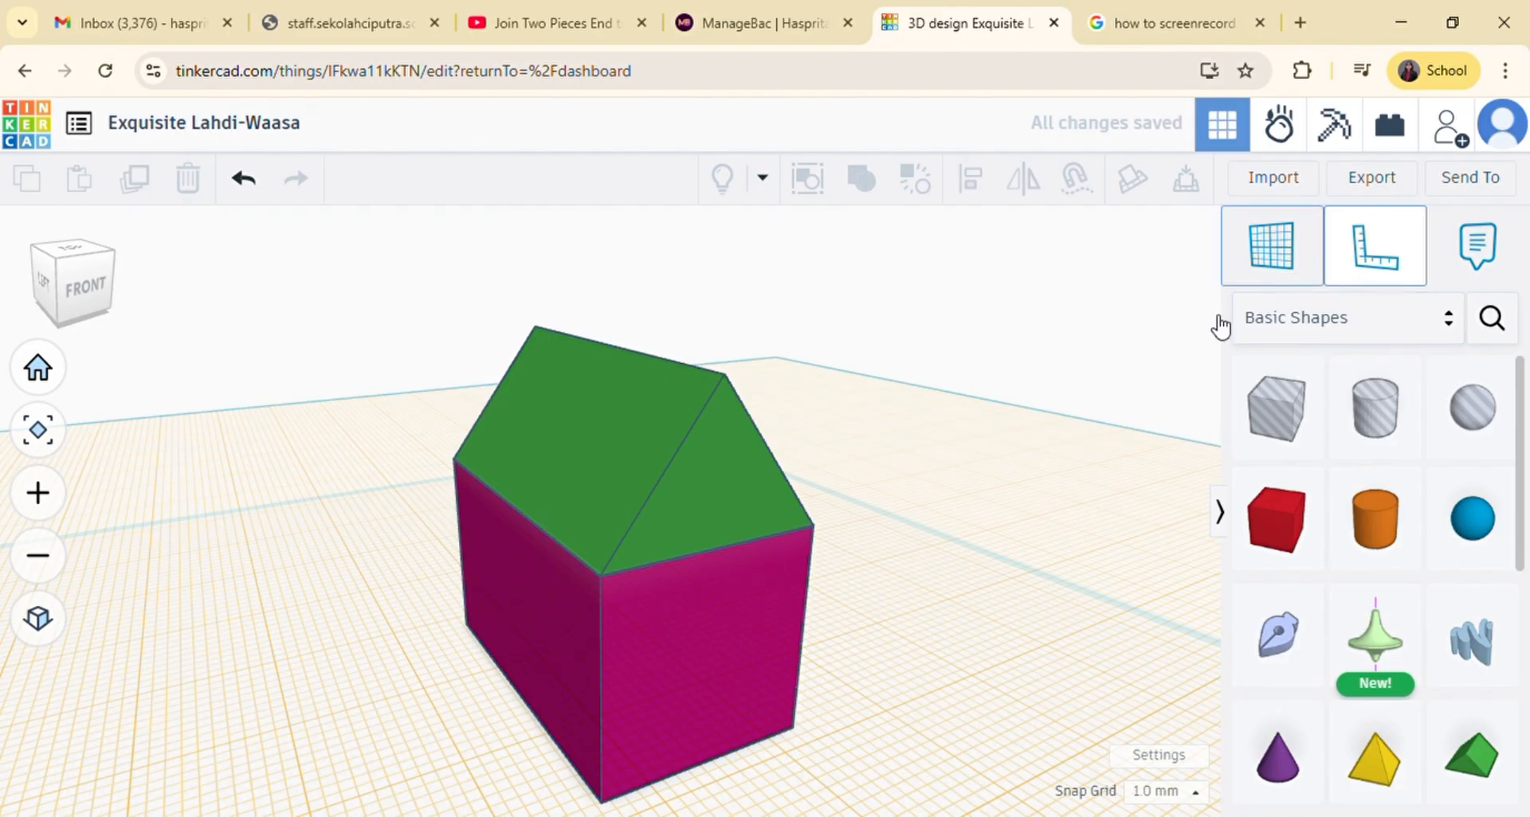
Remove the ruler placed on the raised workplane and return the workplane to the base grid.
click(1054, 518)
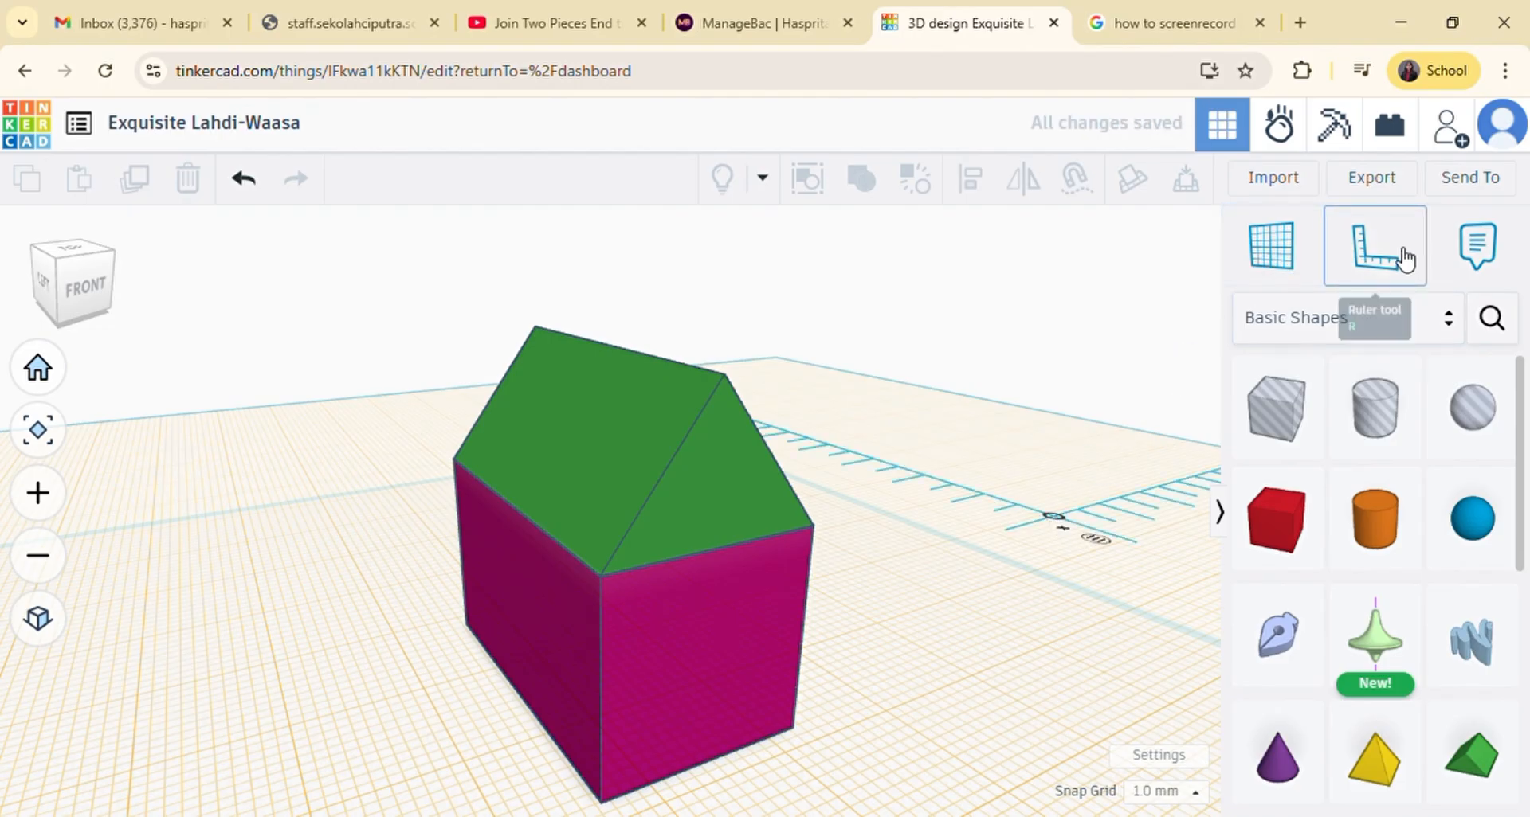
click(1405, 259)
click(1286, 263)
click(1035, 508)
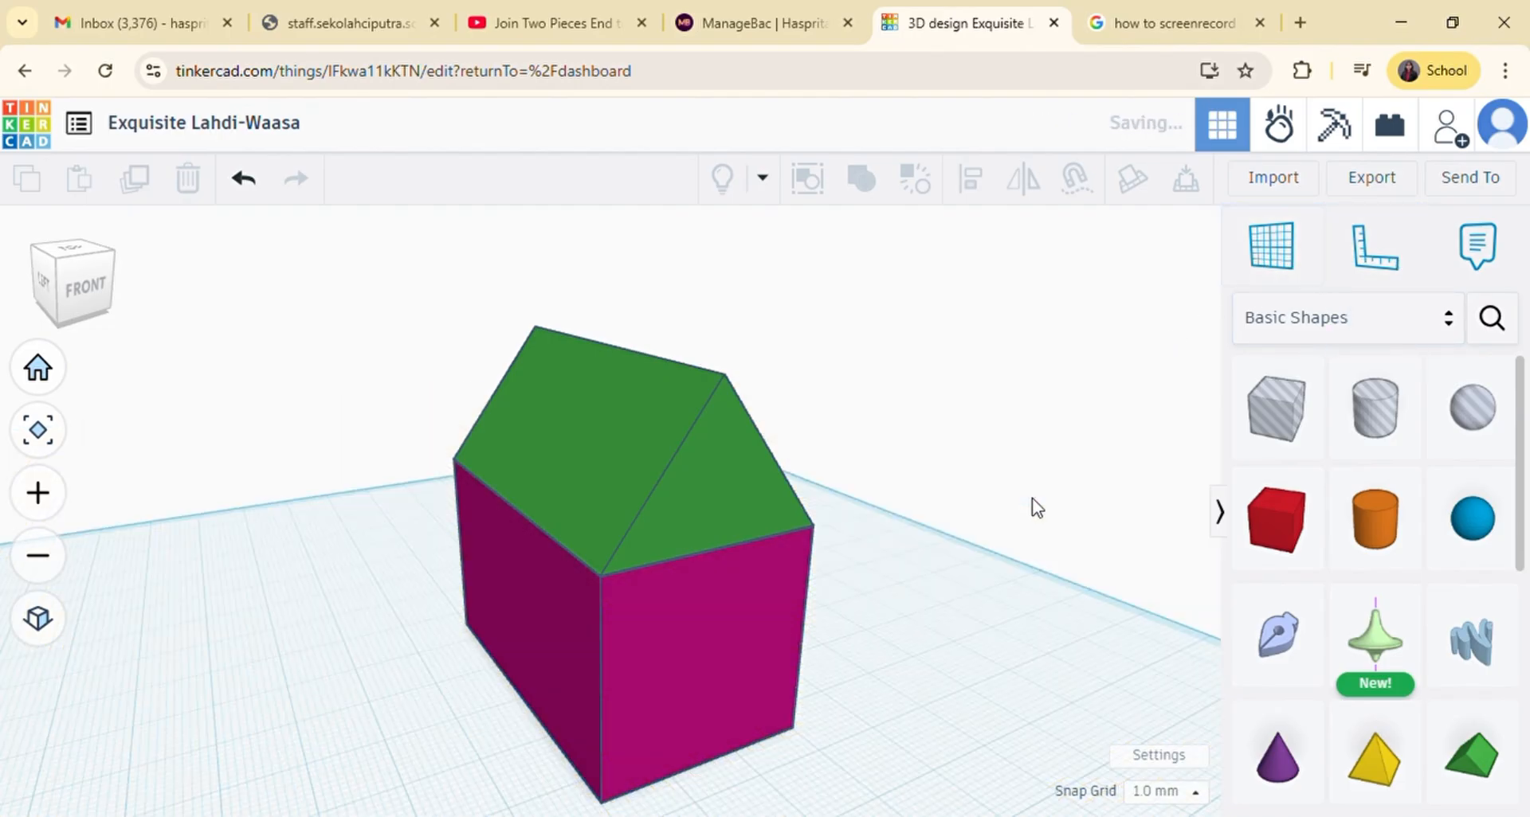
Select the box and the roof together and group them into a single magenta house shape.
scroll(639, 421, down, 2)
mouse_move(92, 298)
mouse_down()
mouse_move(133, 291)
mouse_move(69, 285)
mouse_move(79, 296)
mouse_up()
drag(646, 559, 670, 572)
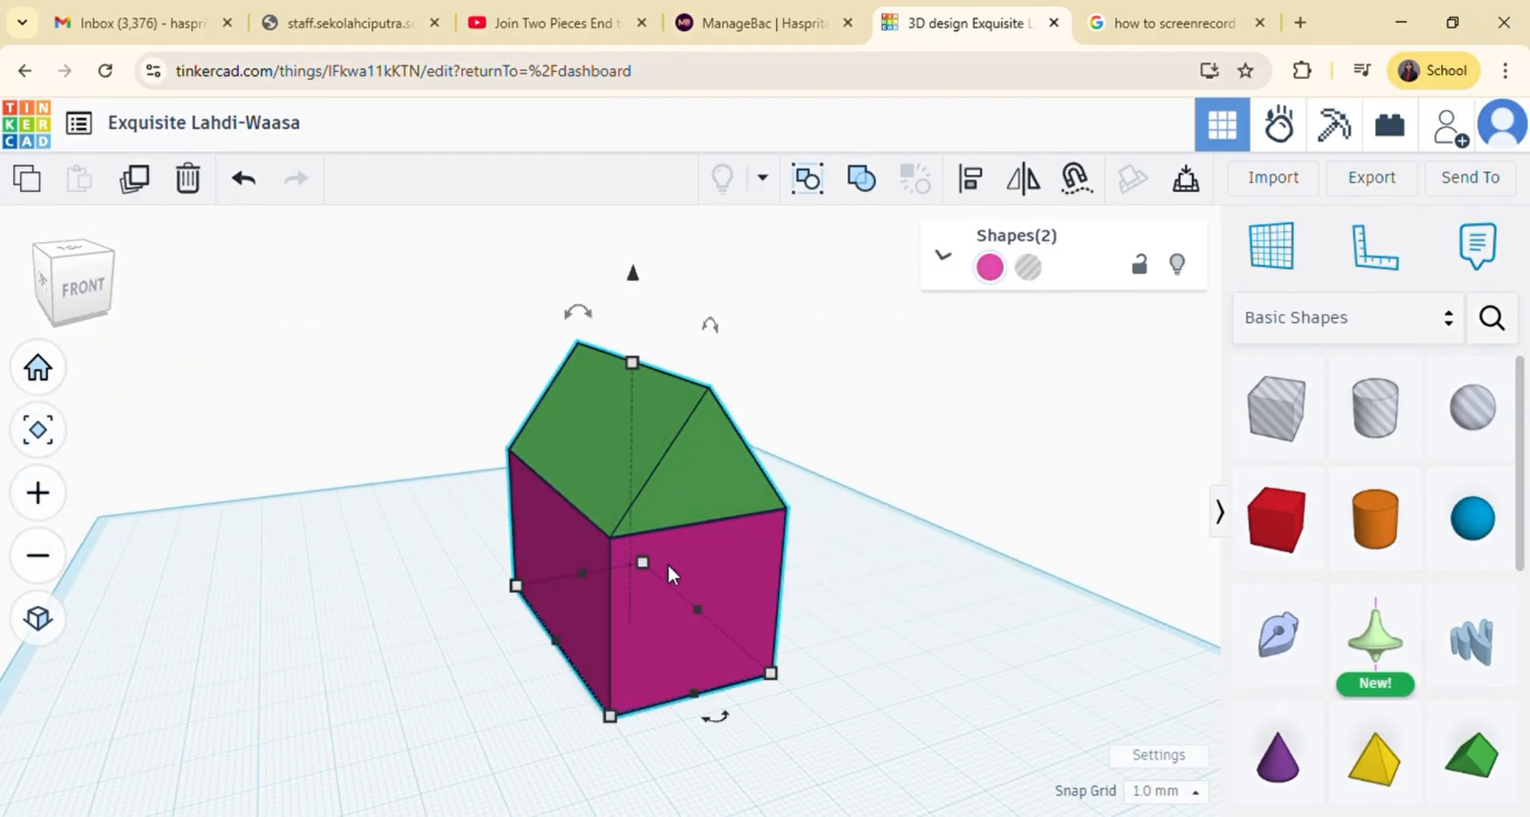
drag(435, 323, 679, 615)
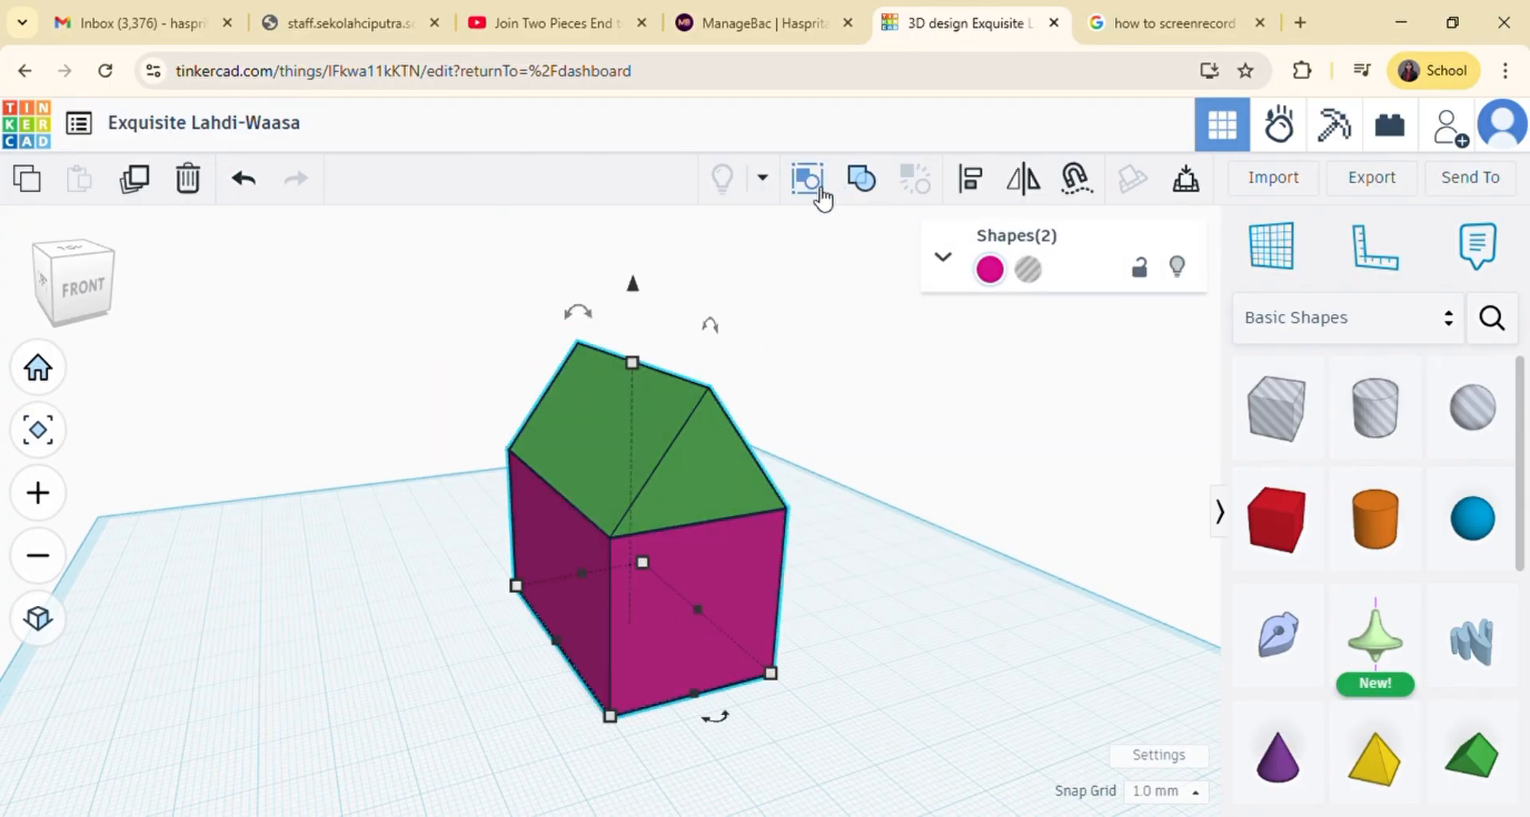
click(861, 180)
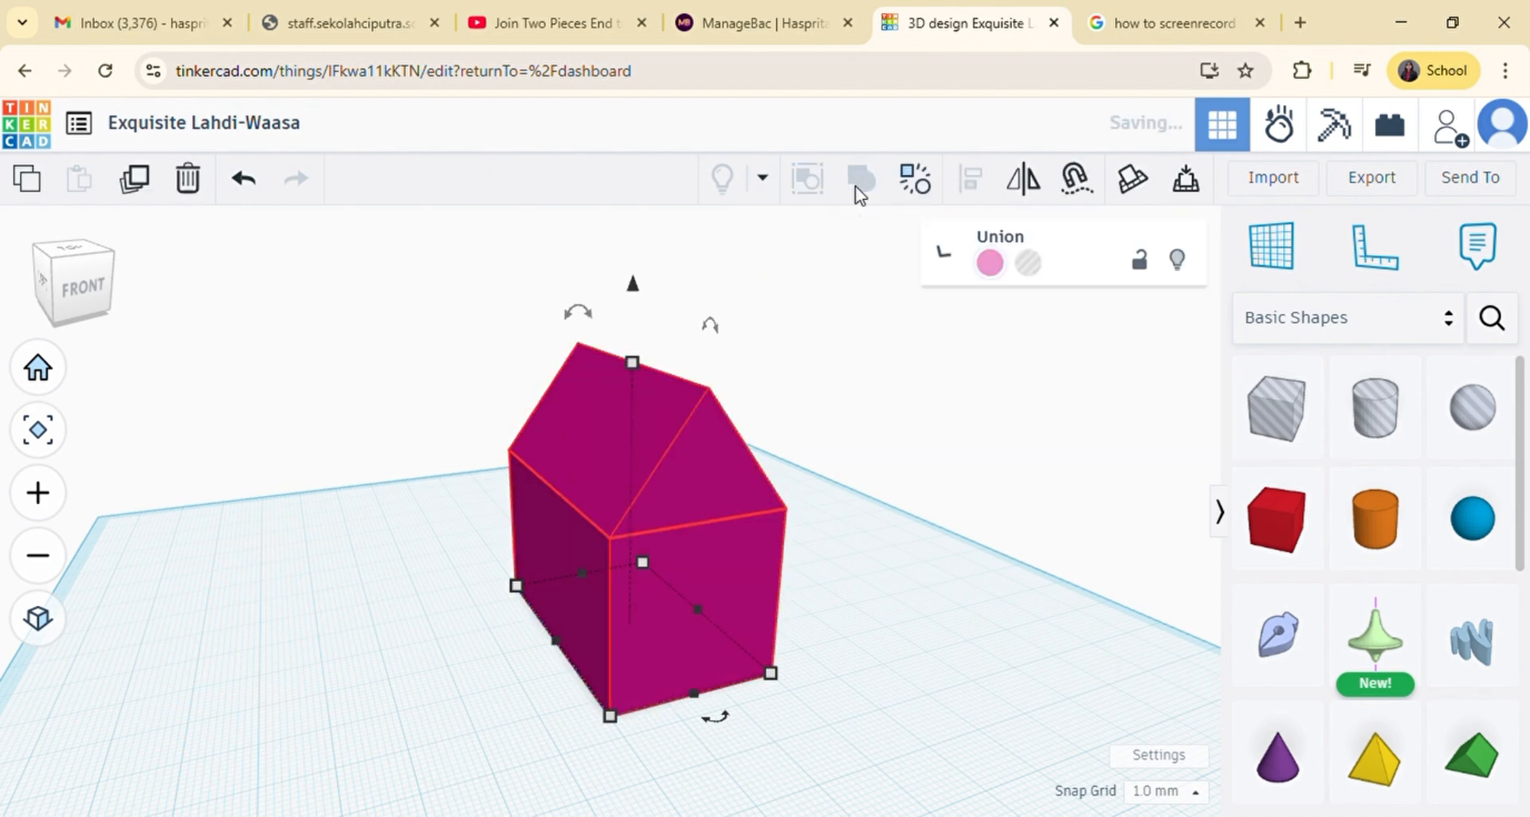
click(836, 391)
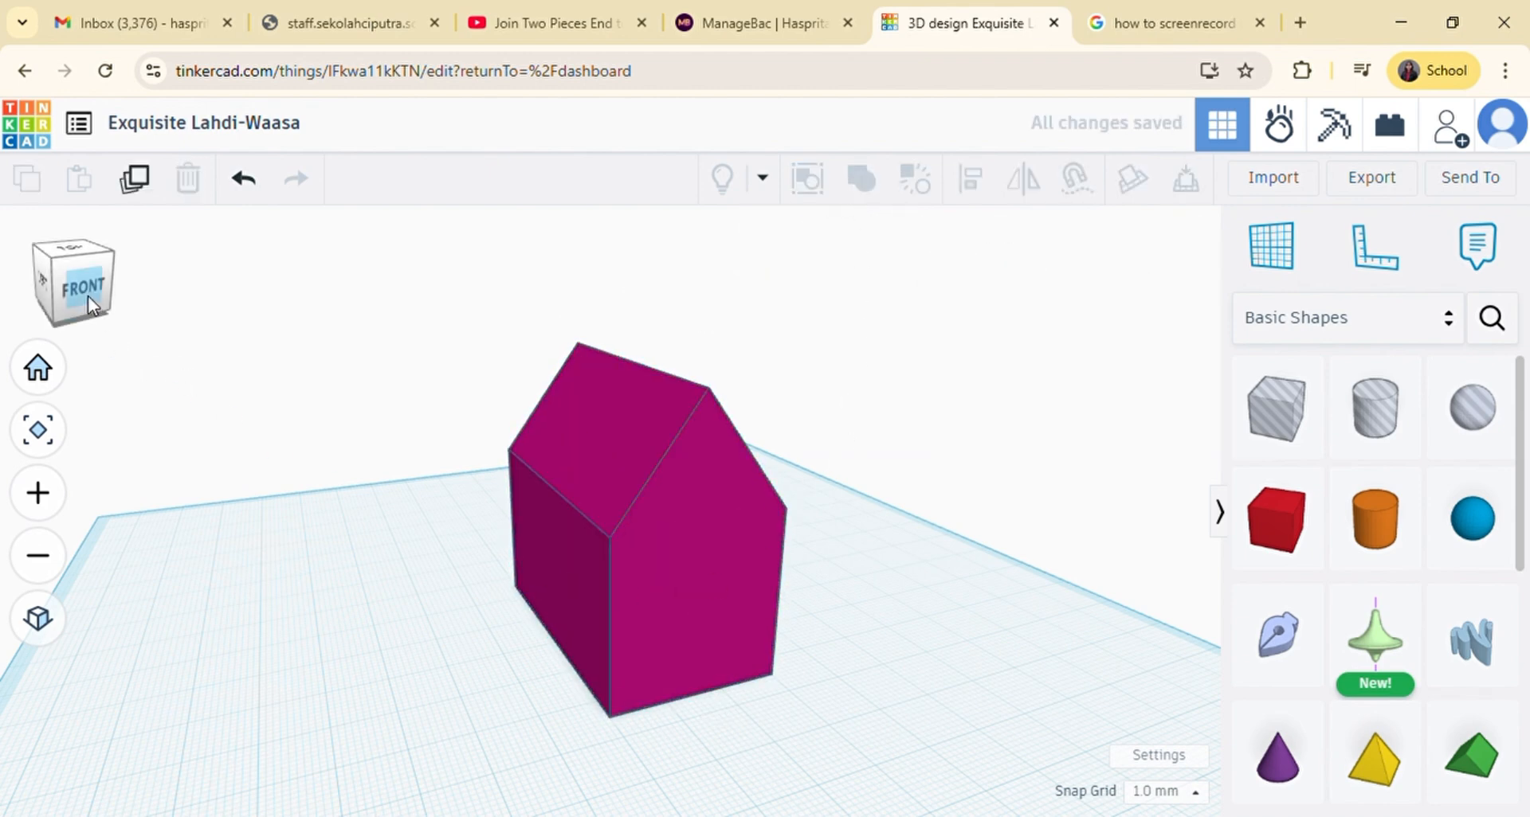
Add a hole box on the workplane against the long left wall of the house.
drag(86, 292, 119, 290)
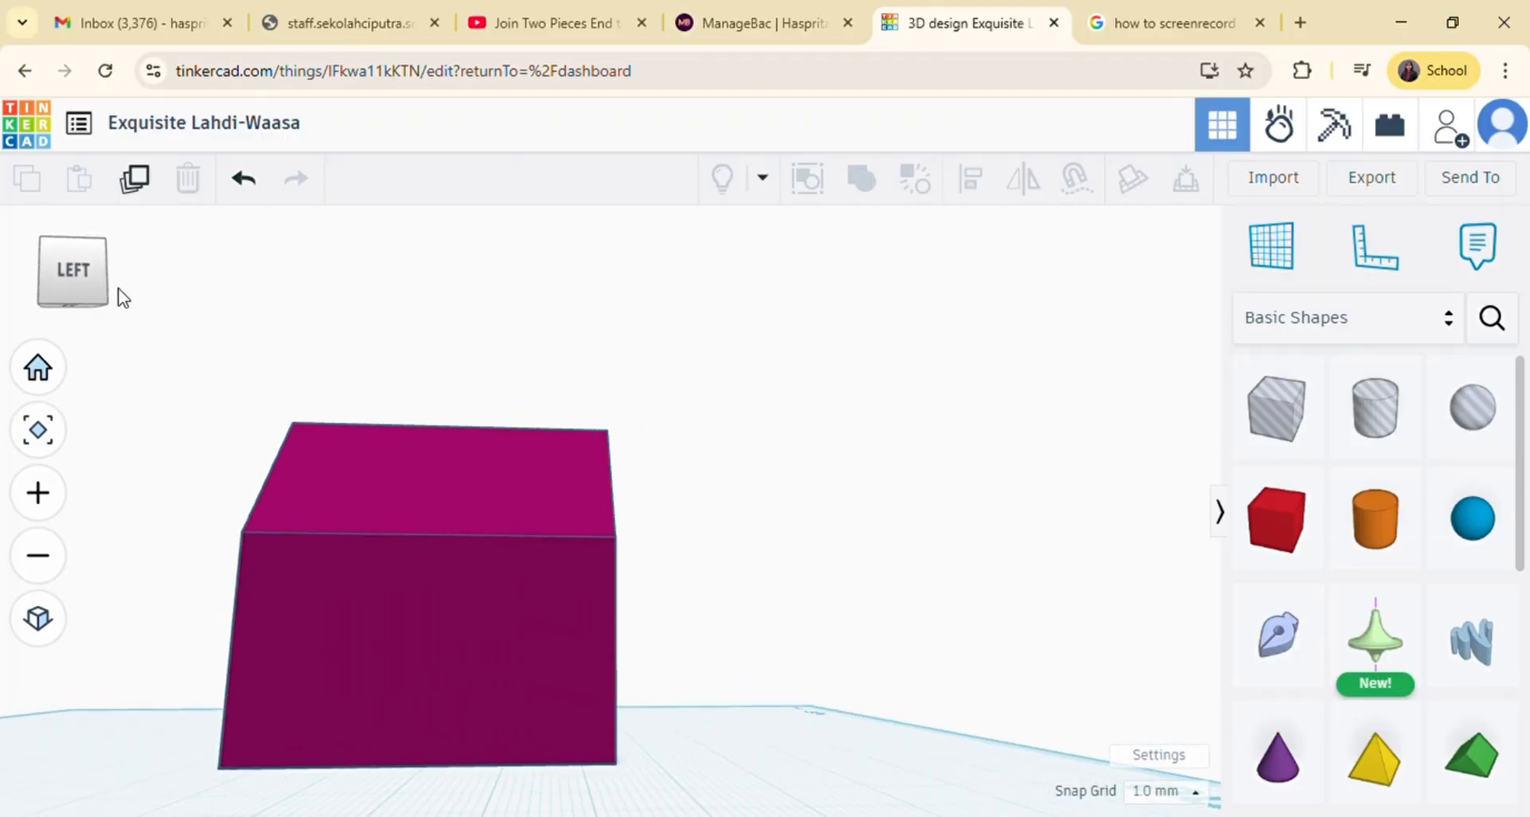
scroll(332, 522, down, 2)
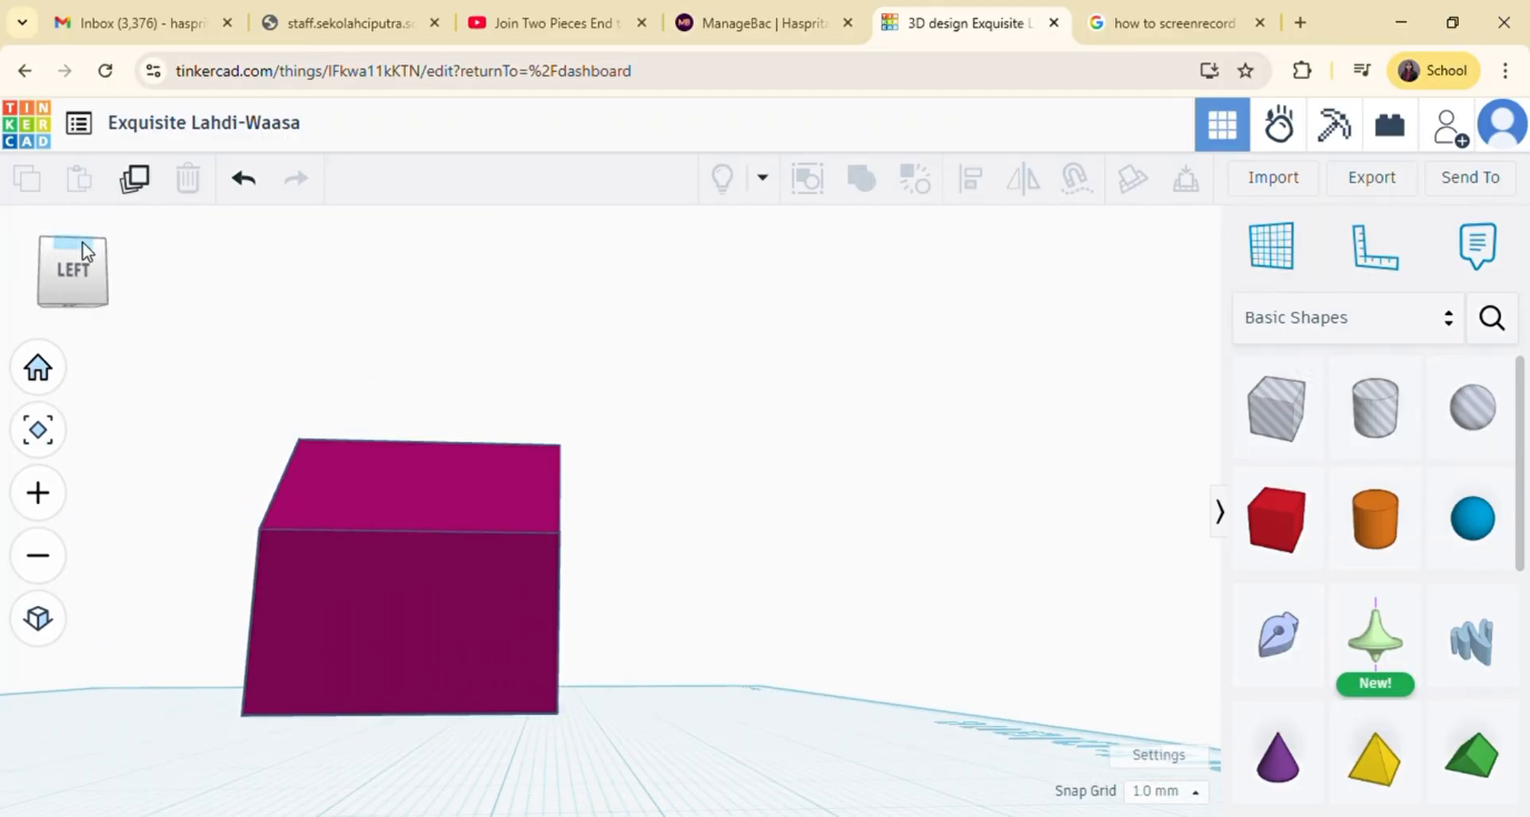
drag(1291, 444, 434, 638)
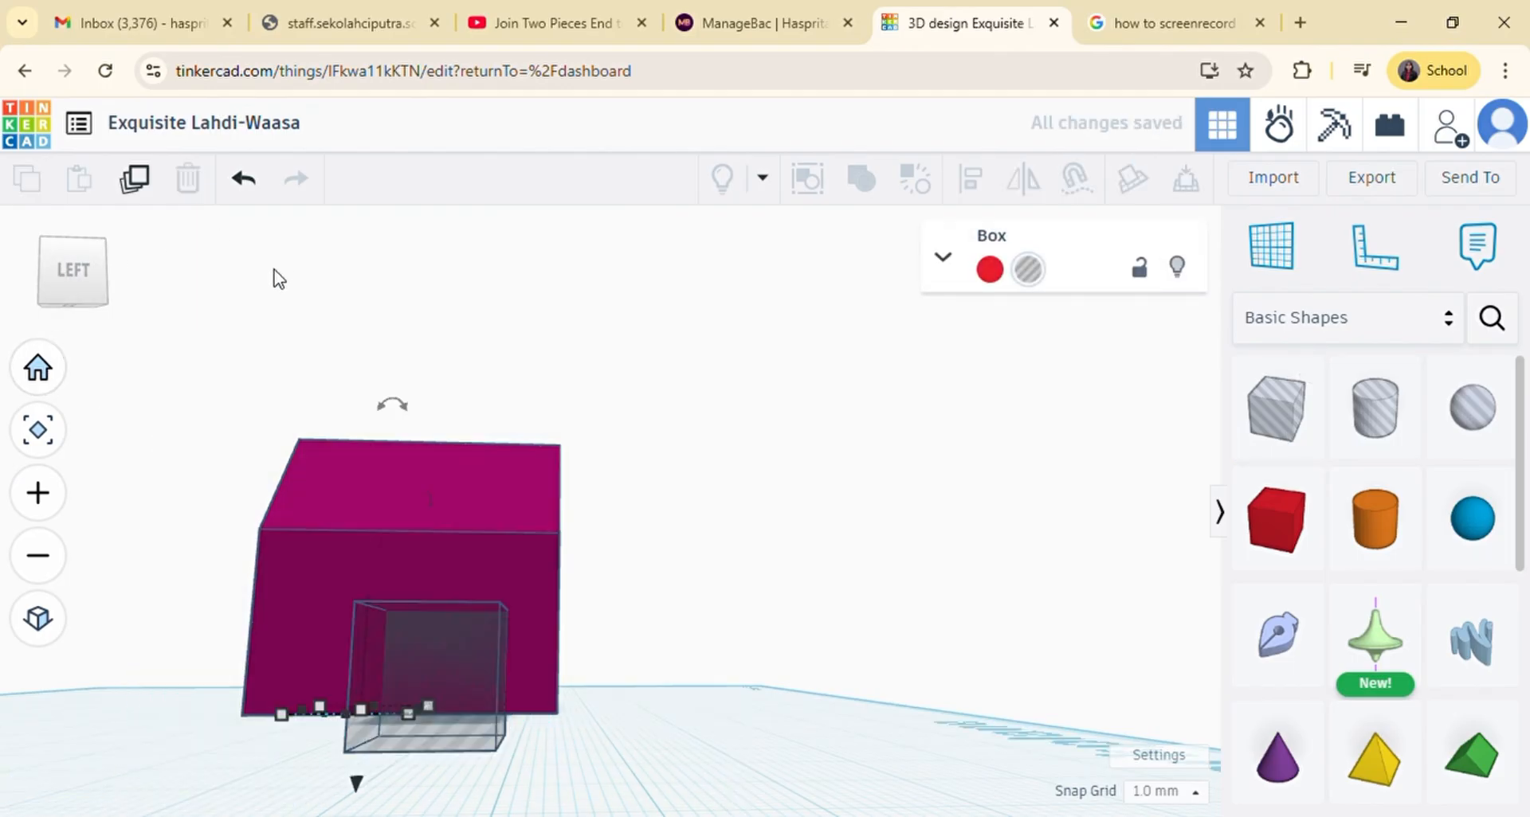
click(274, 278)
click(77, 271)
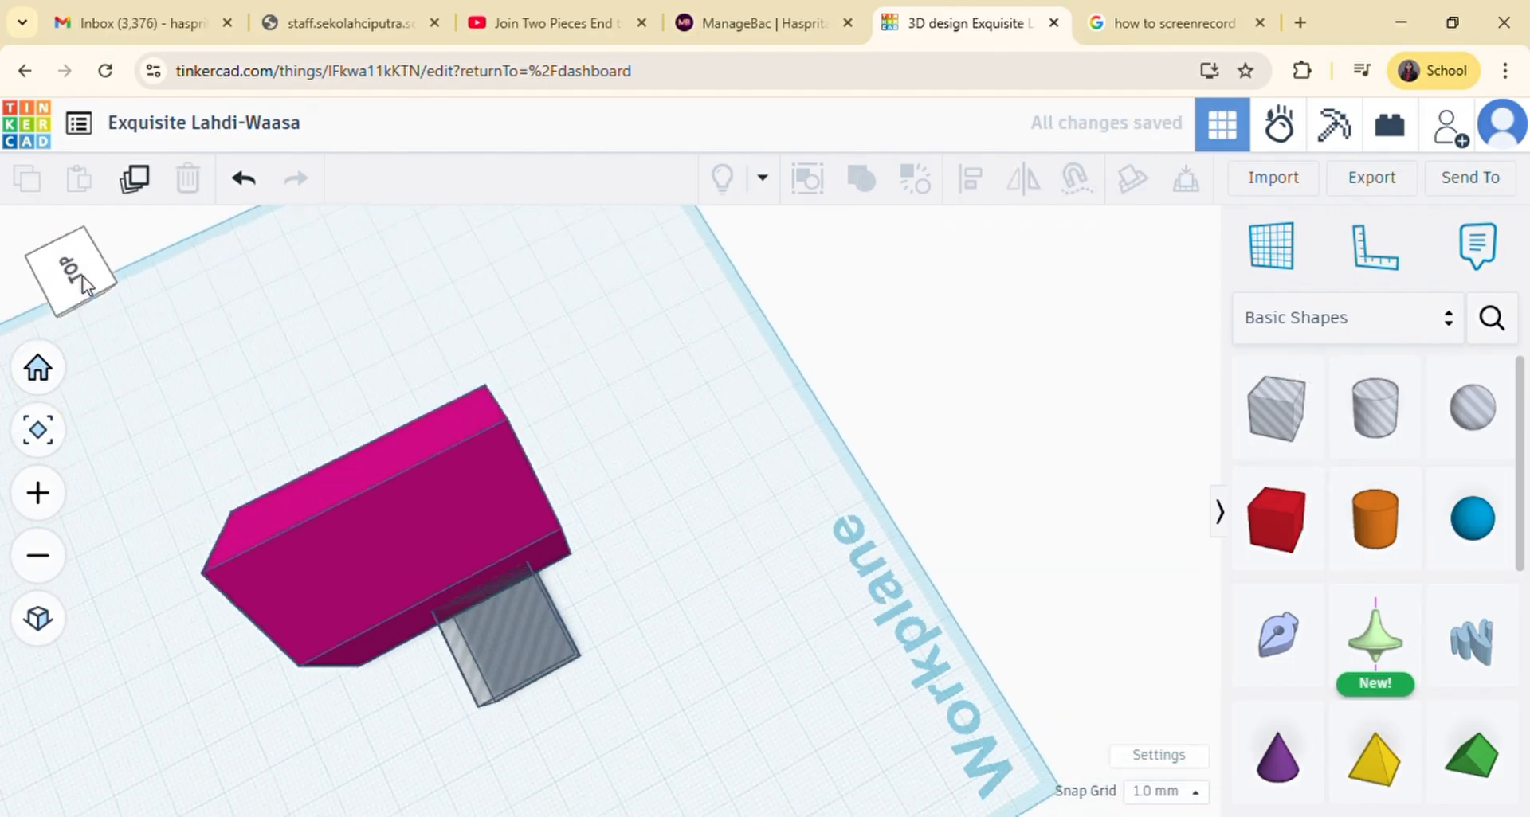
mouse_move(82, 275)
mouse_down()
mouse_move(107, 276)
mouse_move(87, 261)
mouse_up()
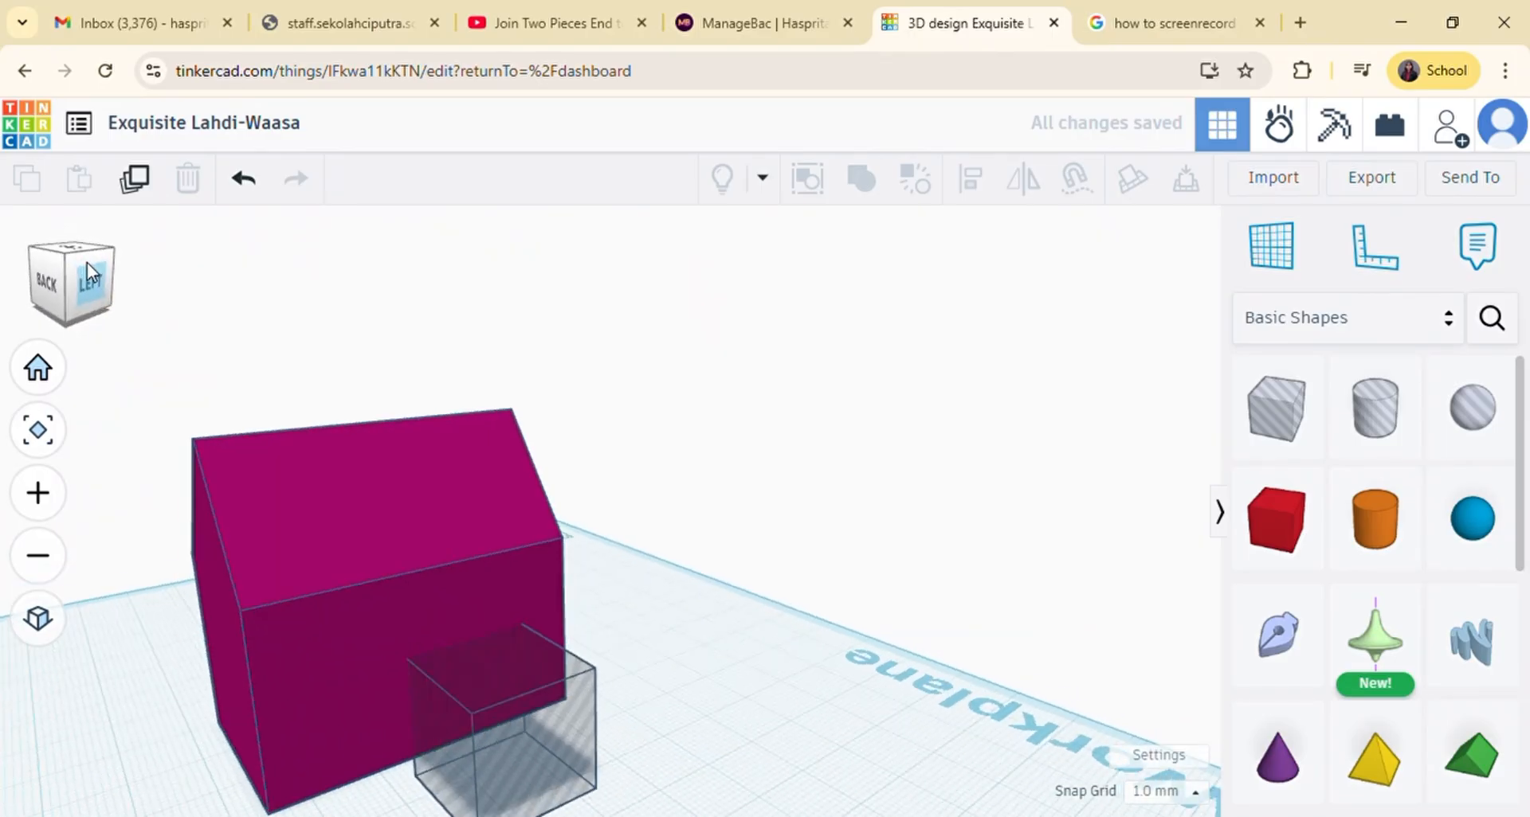
Shrink the hole box's footprint to about 12.2 × 18 mm and raise it 6 mm above the workplane.
click(553, 747)
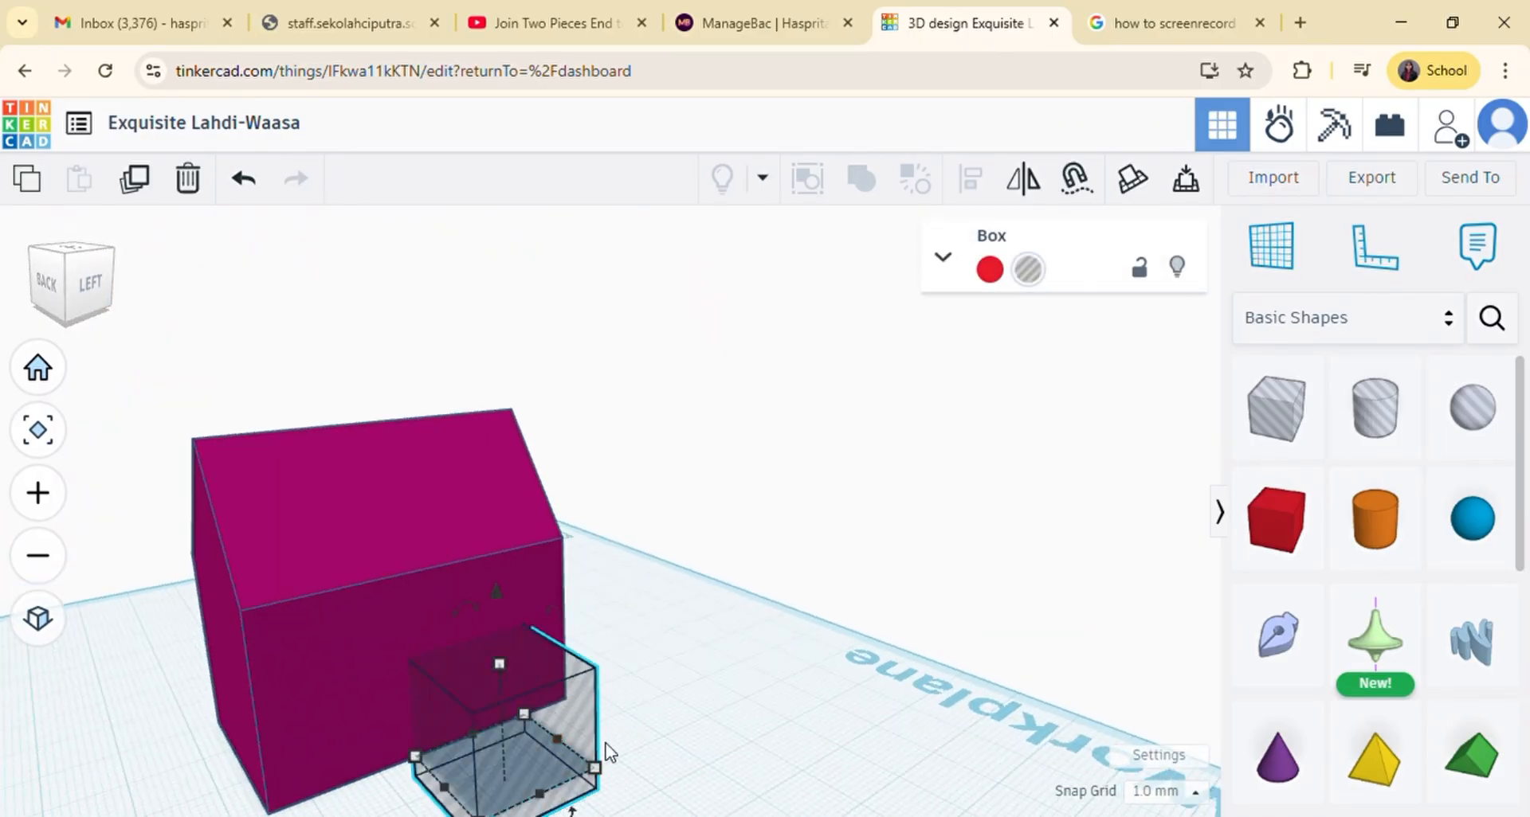
scroll(607, 752, down, 2)
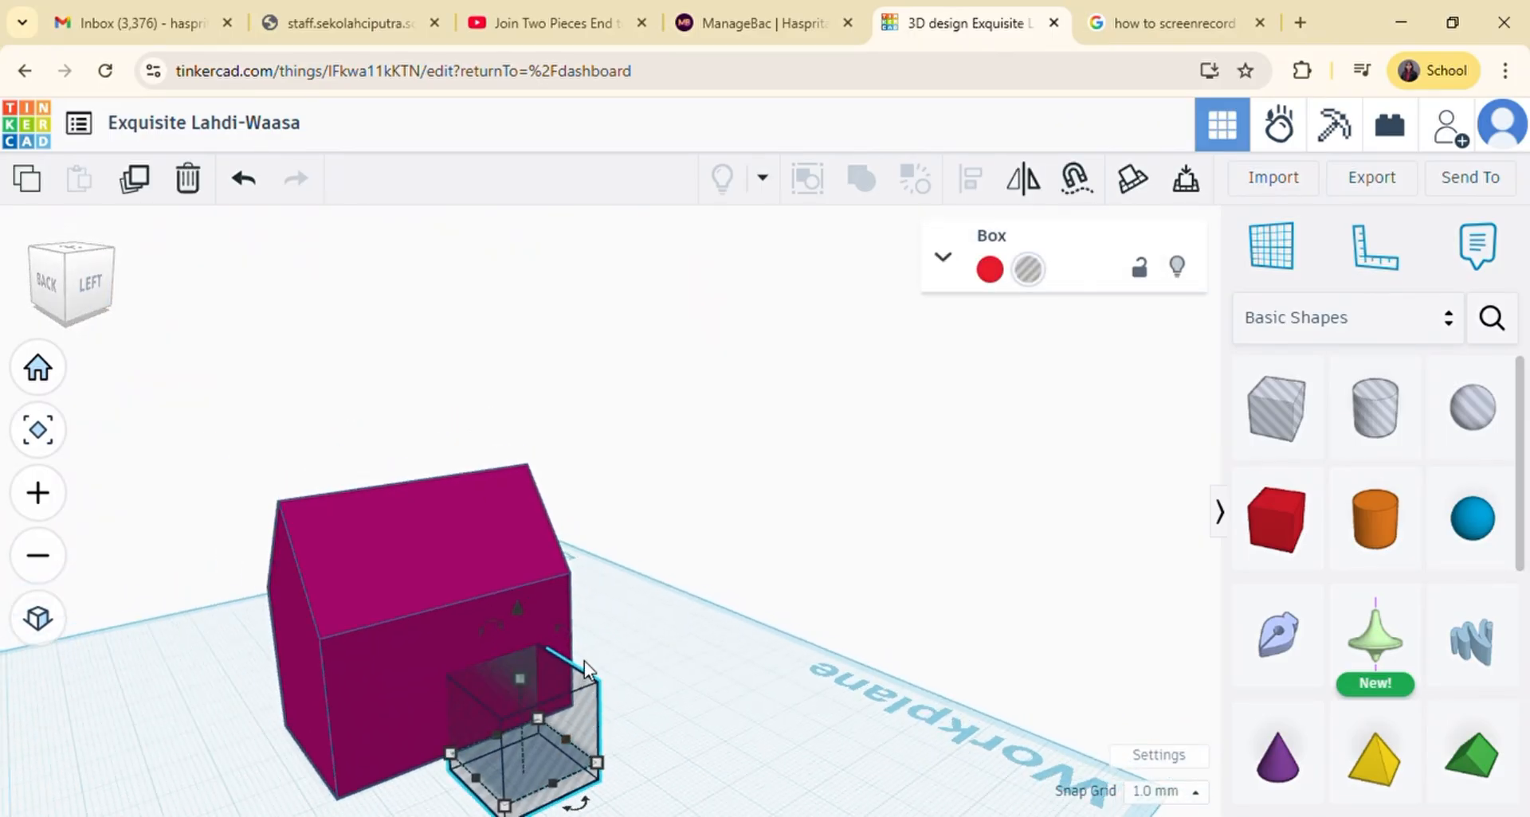
key(f)
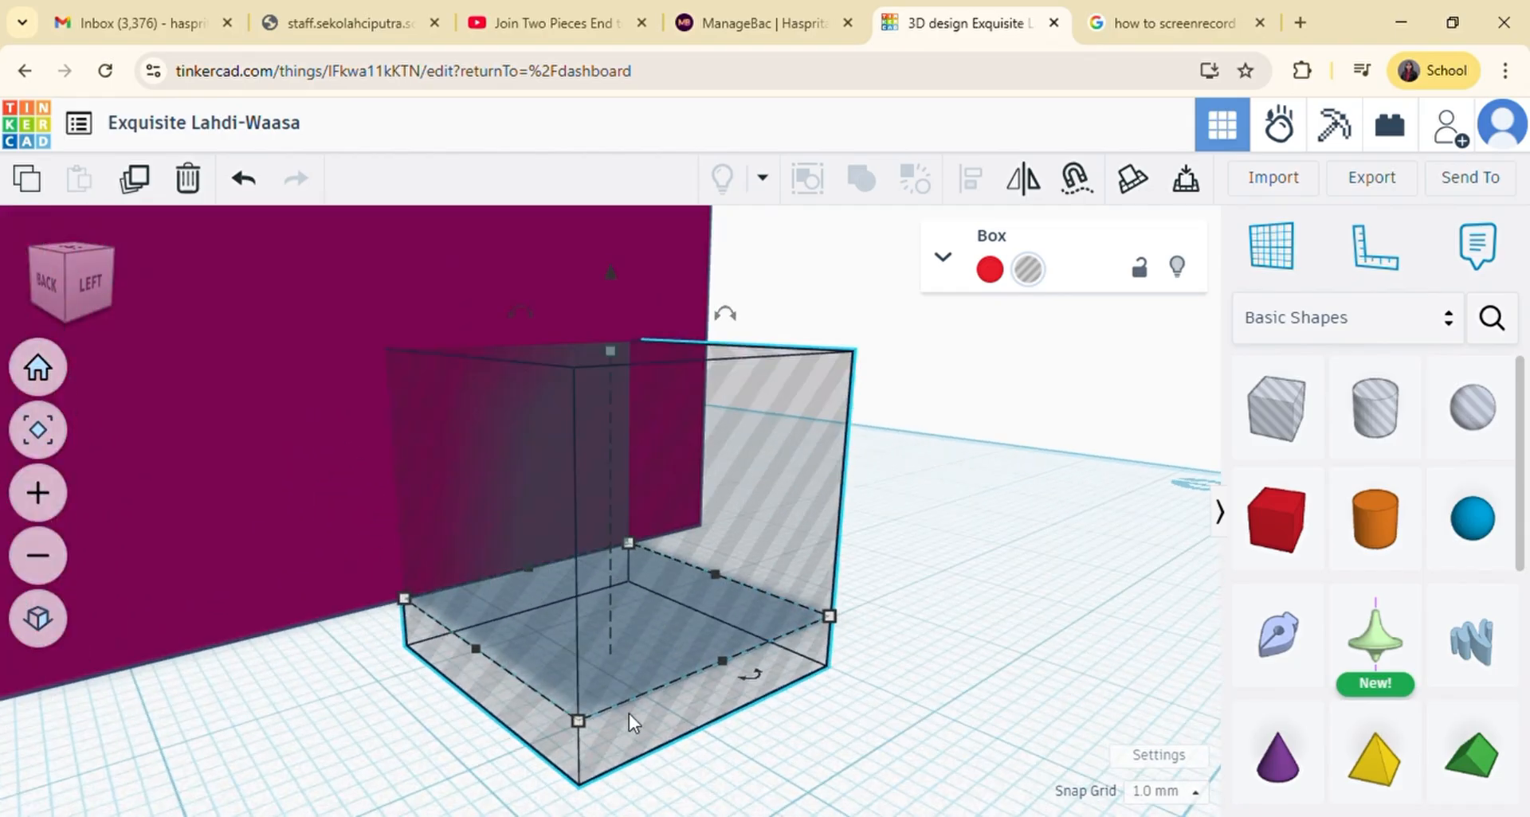
drag(581, 723, 523, 648)
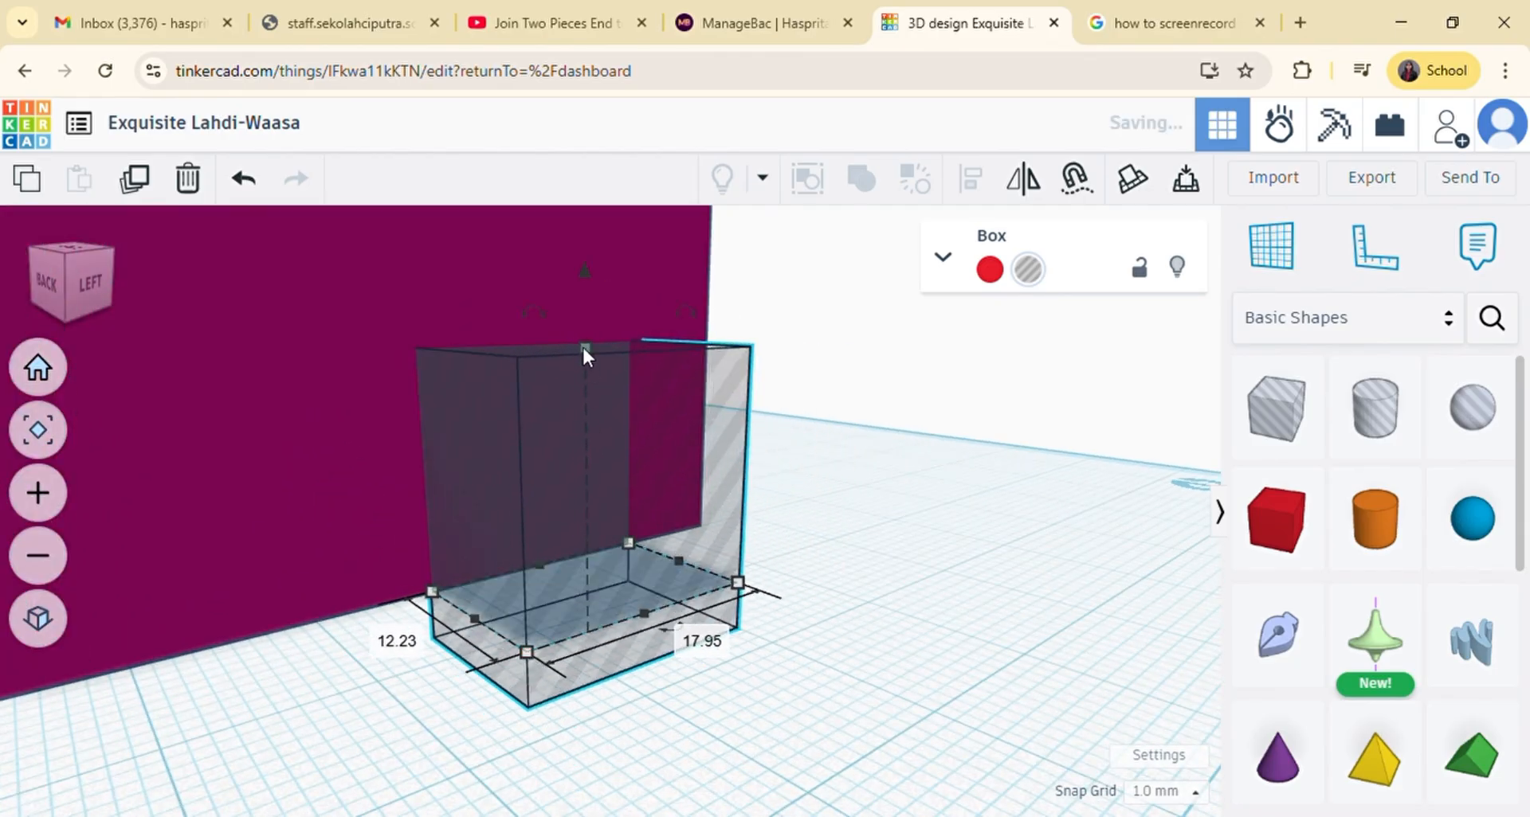
drag(580, 347, 563, 123)
Set the hole box's 12.23 mm side, running perpendicular to the wall, to 35 mm.
scroll(280, 437, down, 3)
scroll(279, 448, down, 1)
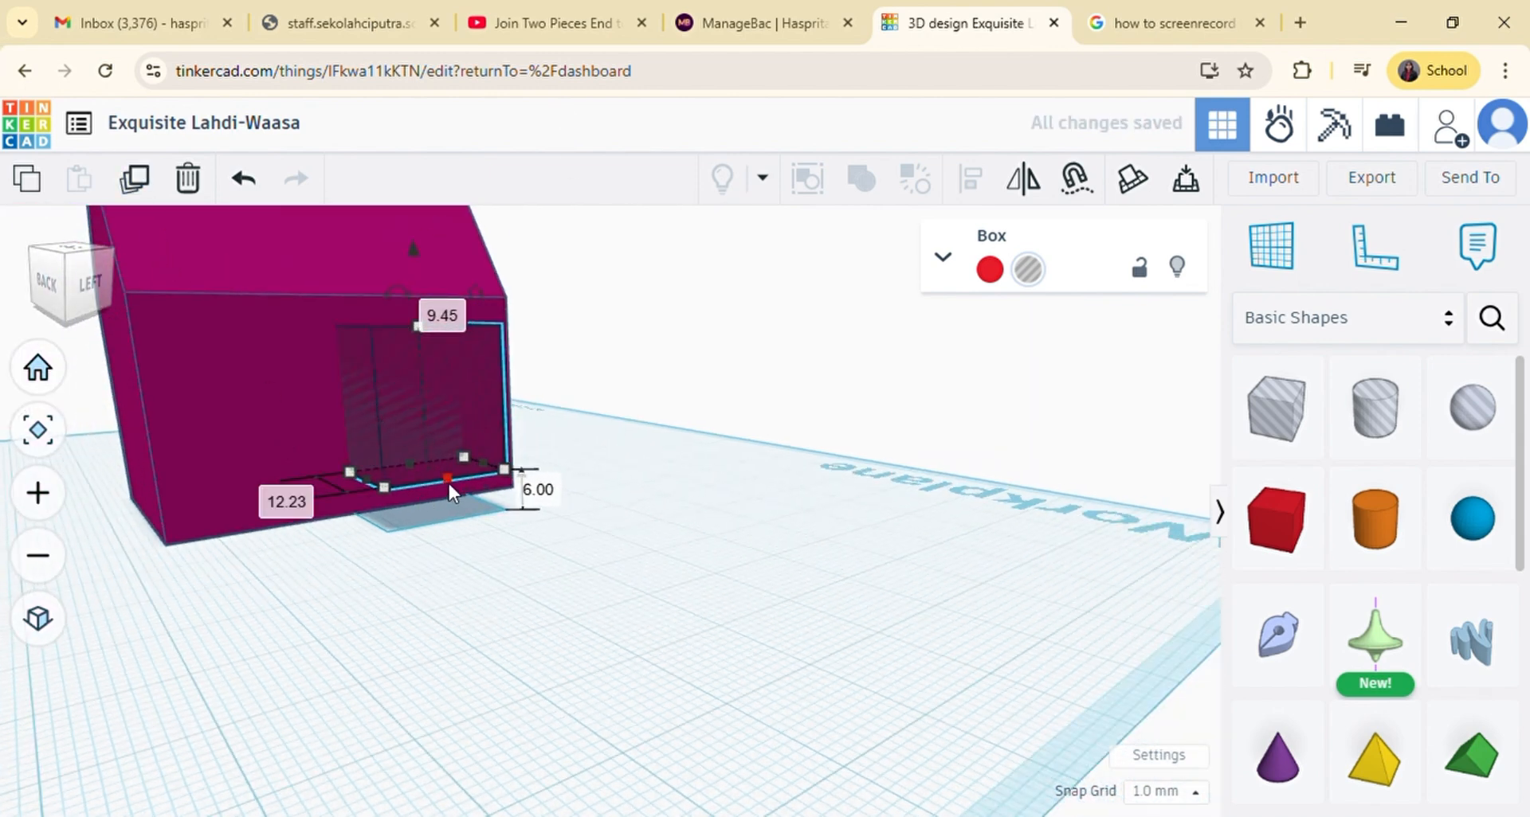
click(285, 499)
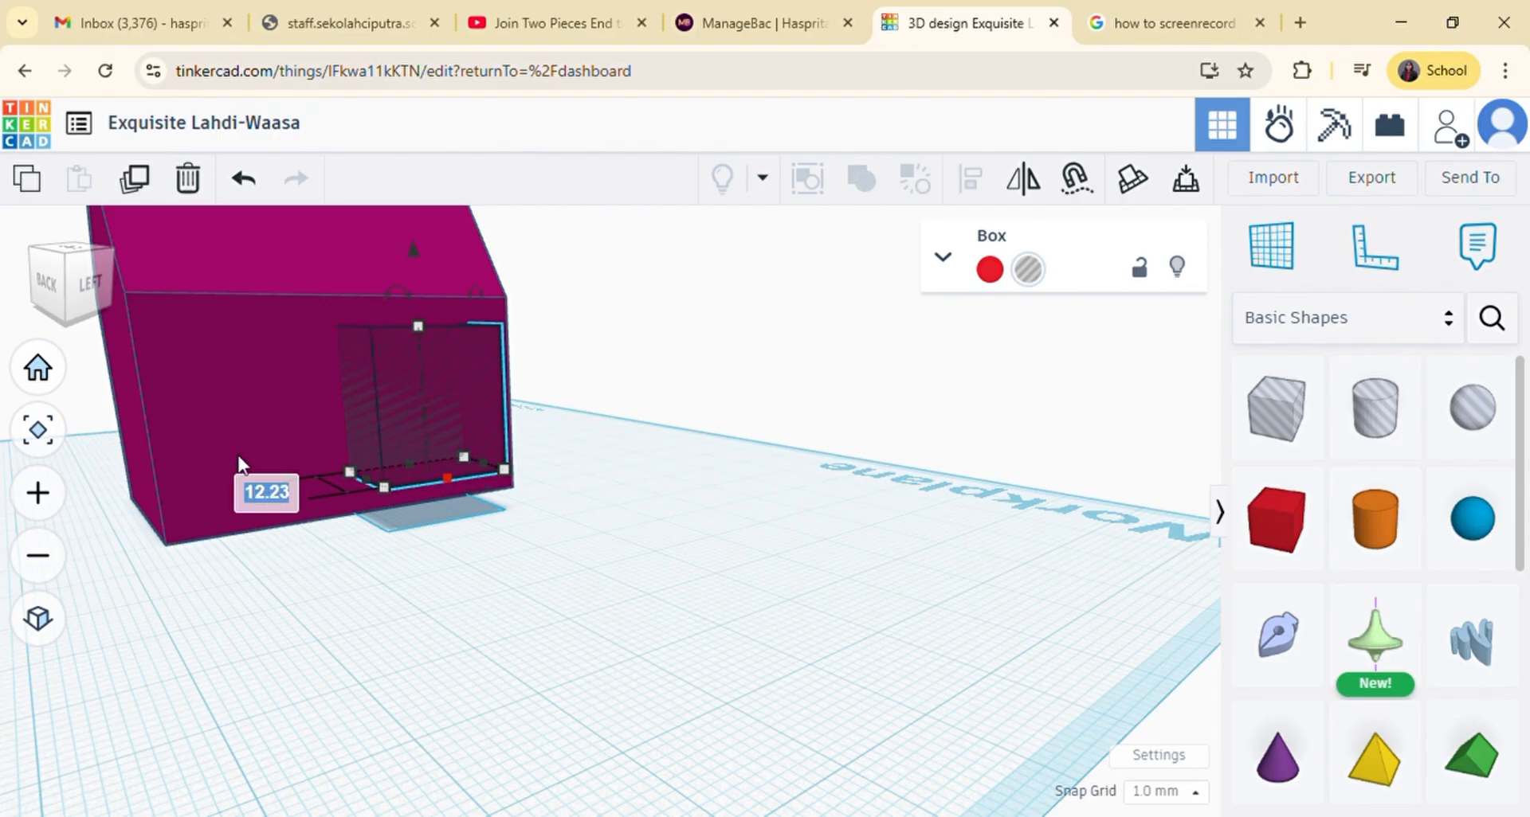
text(35)
key(Return)
Try centring the hole box along the length of the house with Align and undo the alignment.
click(75, 266)
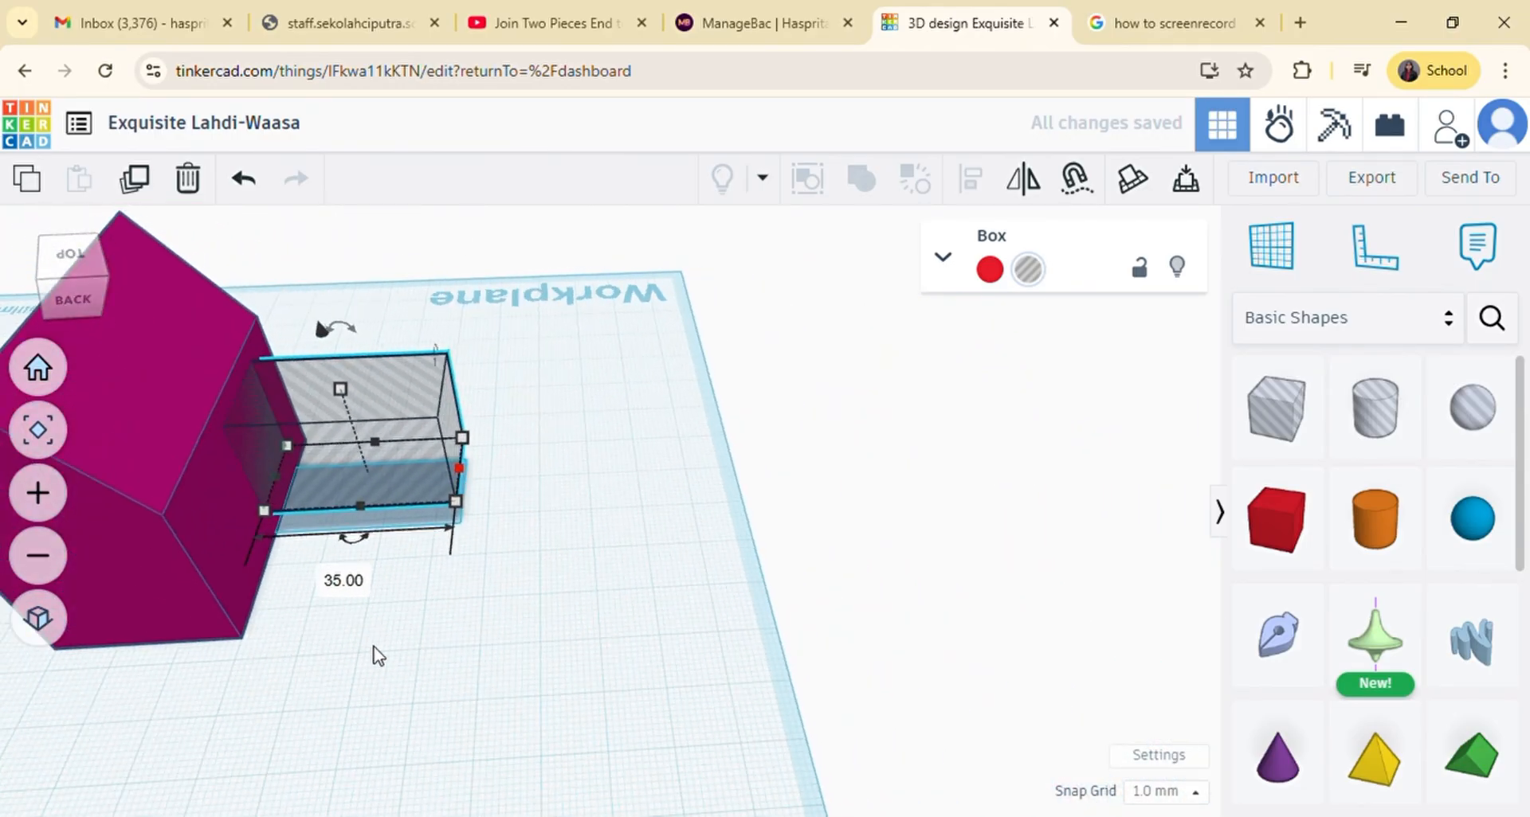
drag(376, 651, 185, 410)
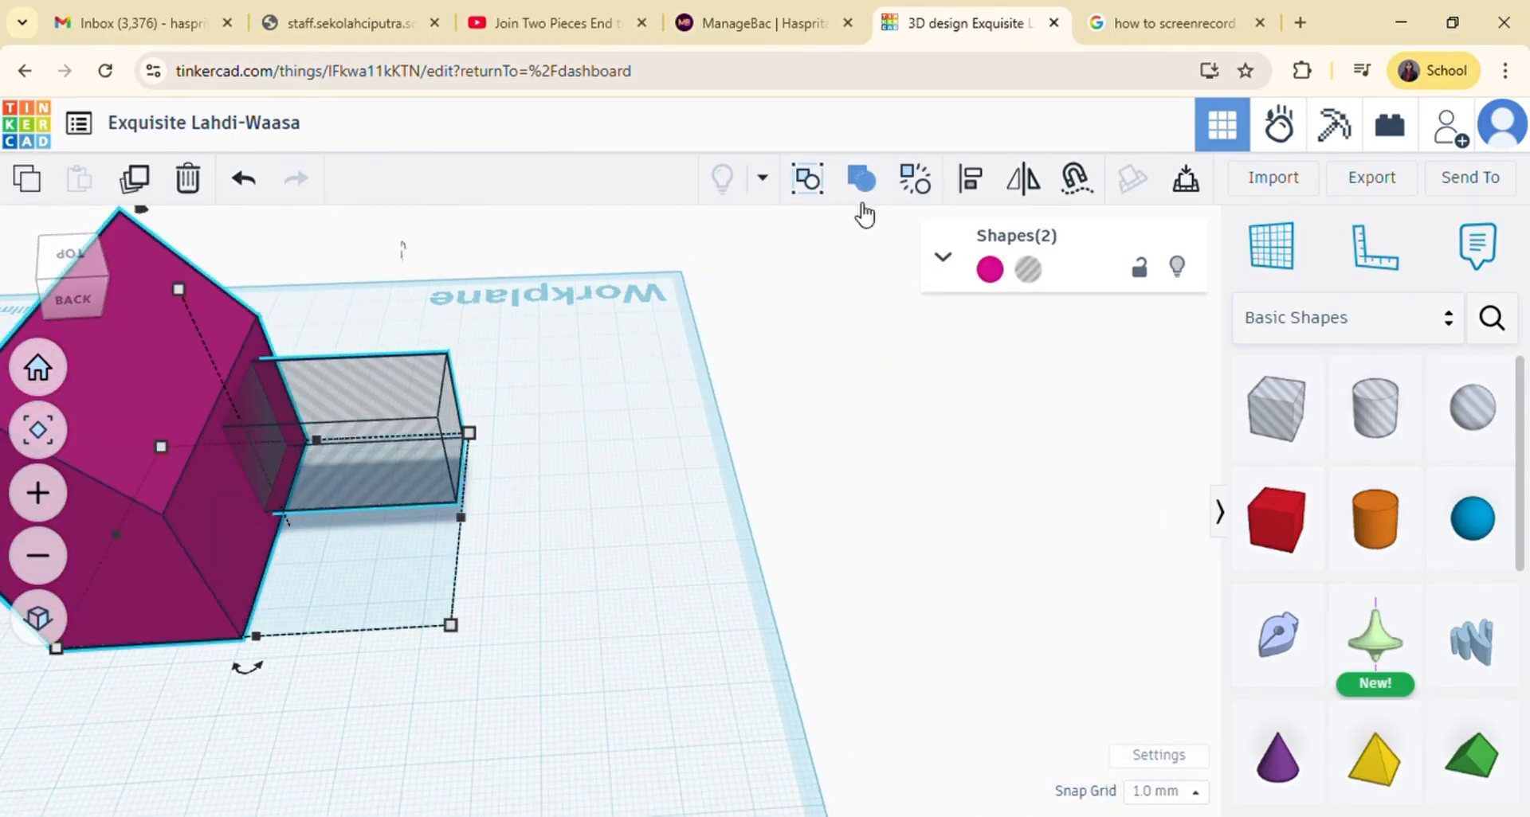
click(974, 180)
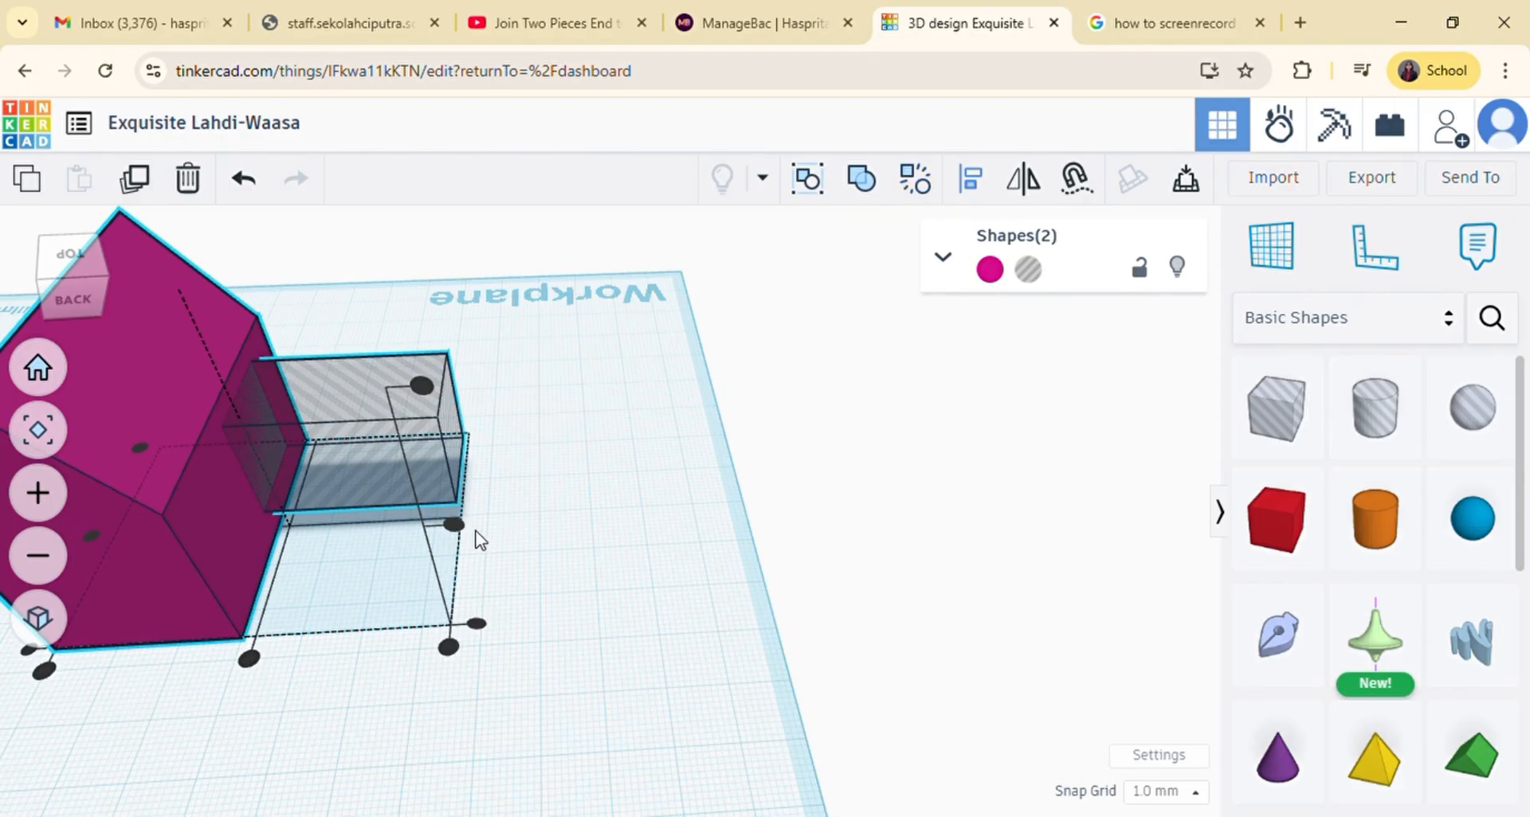
click(452, 525)
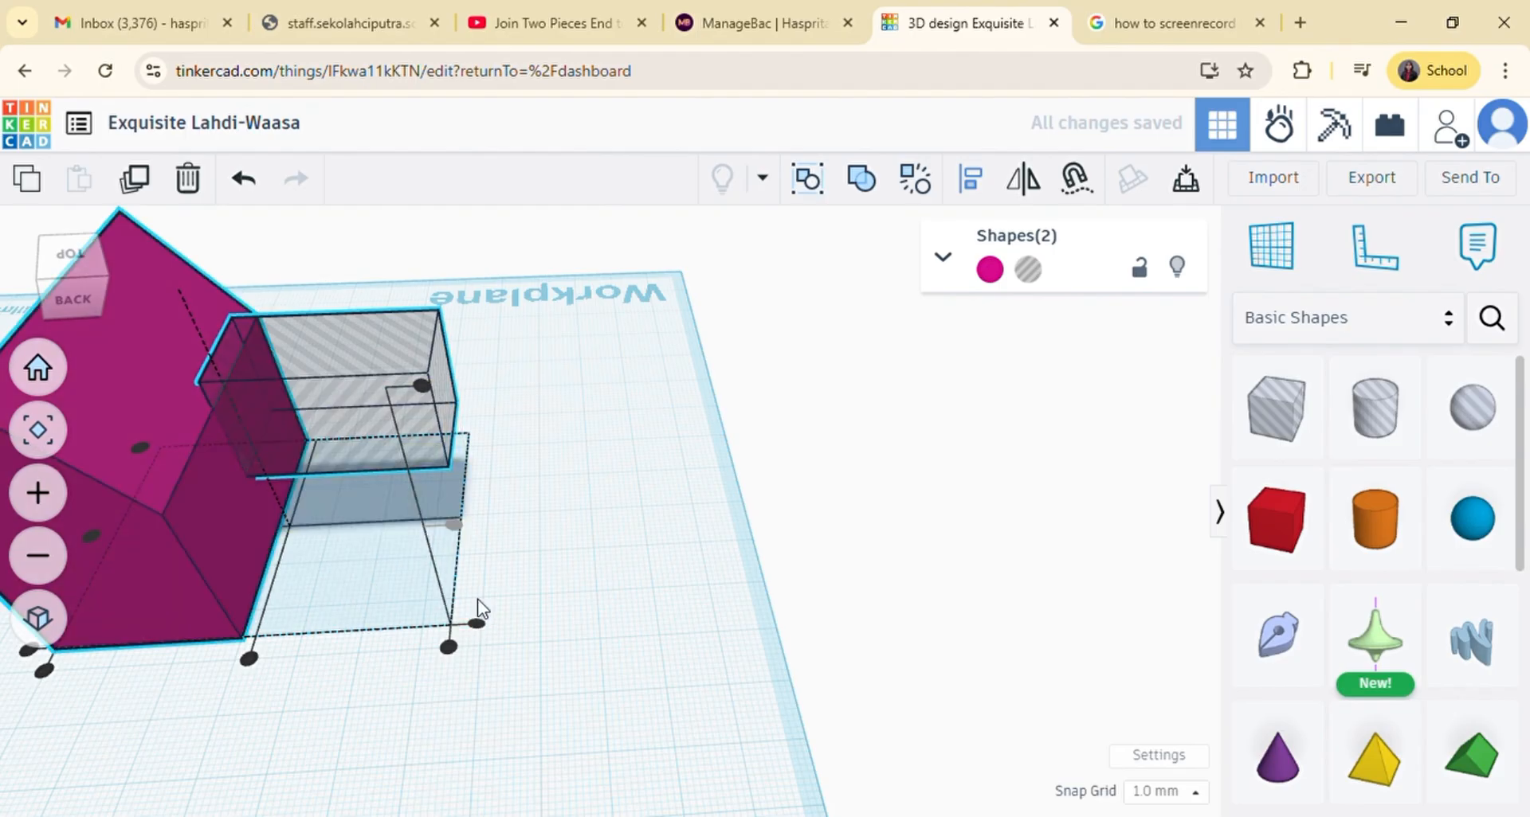
key(ctrl+z)
click(862, 726)
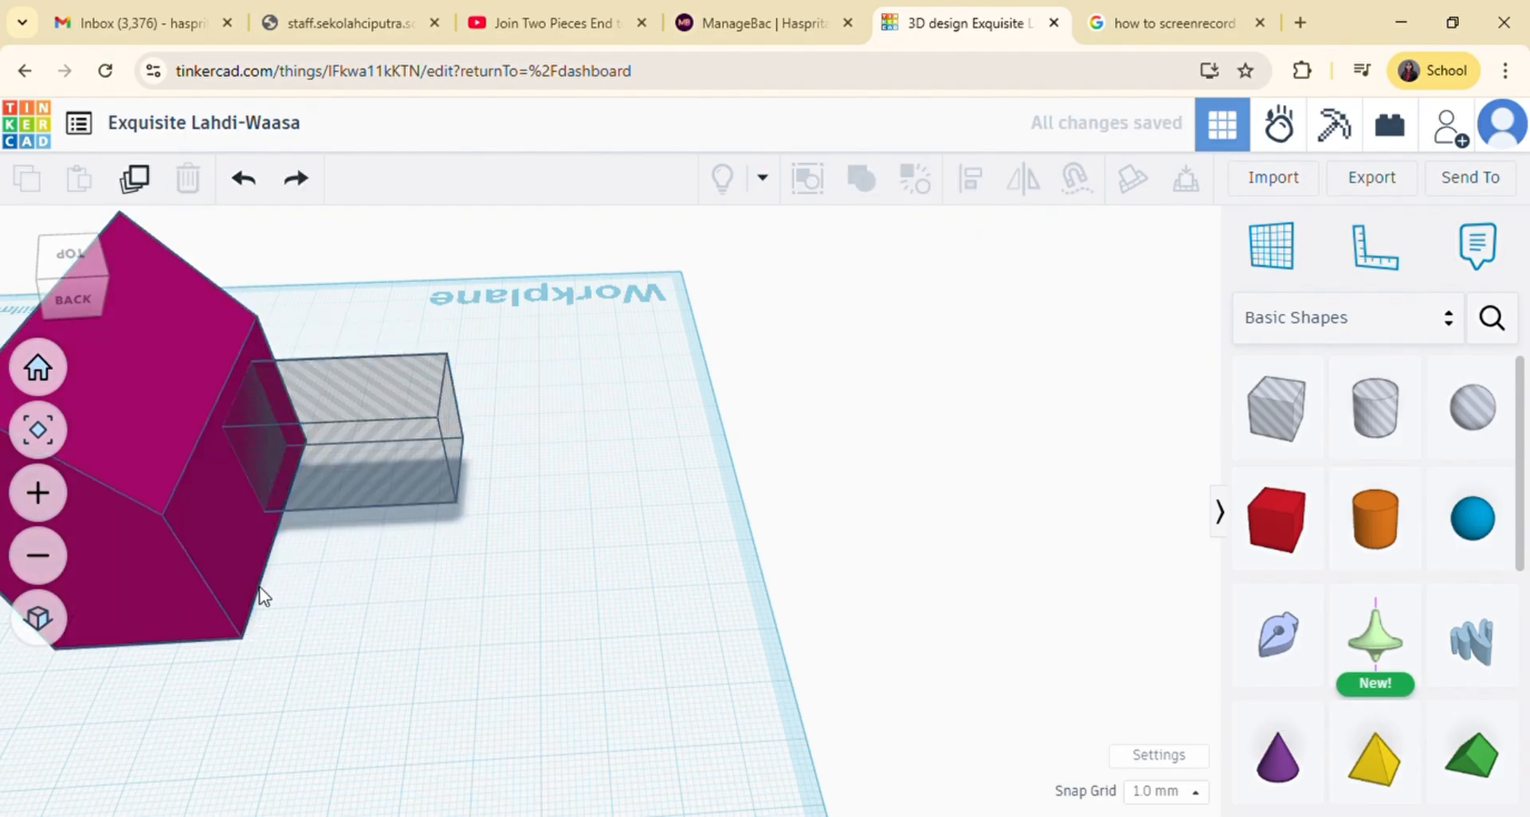
Move the hole box about 27 mm into the house and 9 mm along the wall, lengthening it past the opposite wall.
click(53, 445)
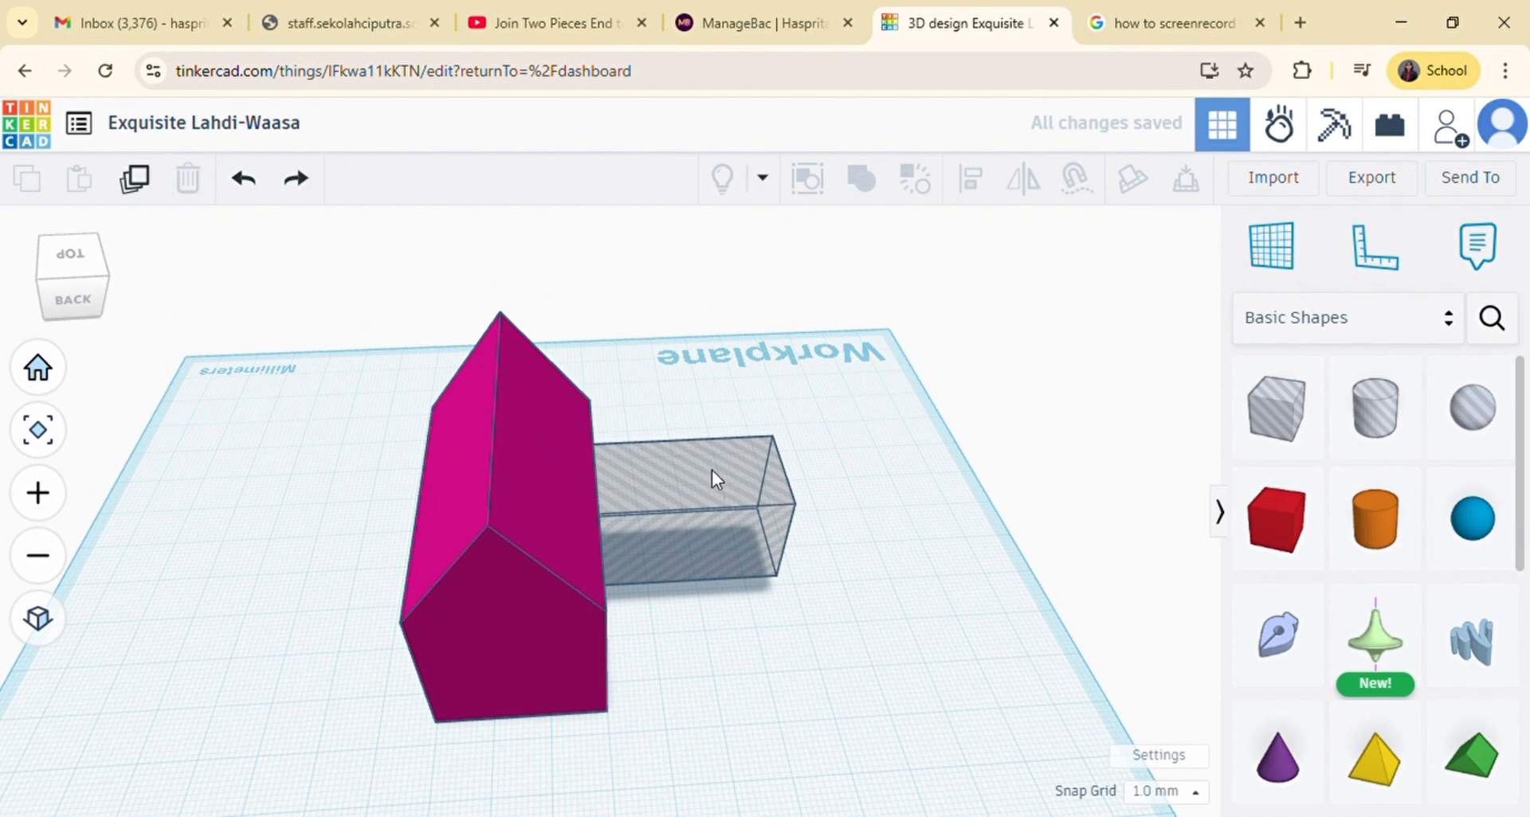
drag(710, 470, 572, 518)
click(67, 301)
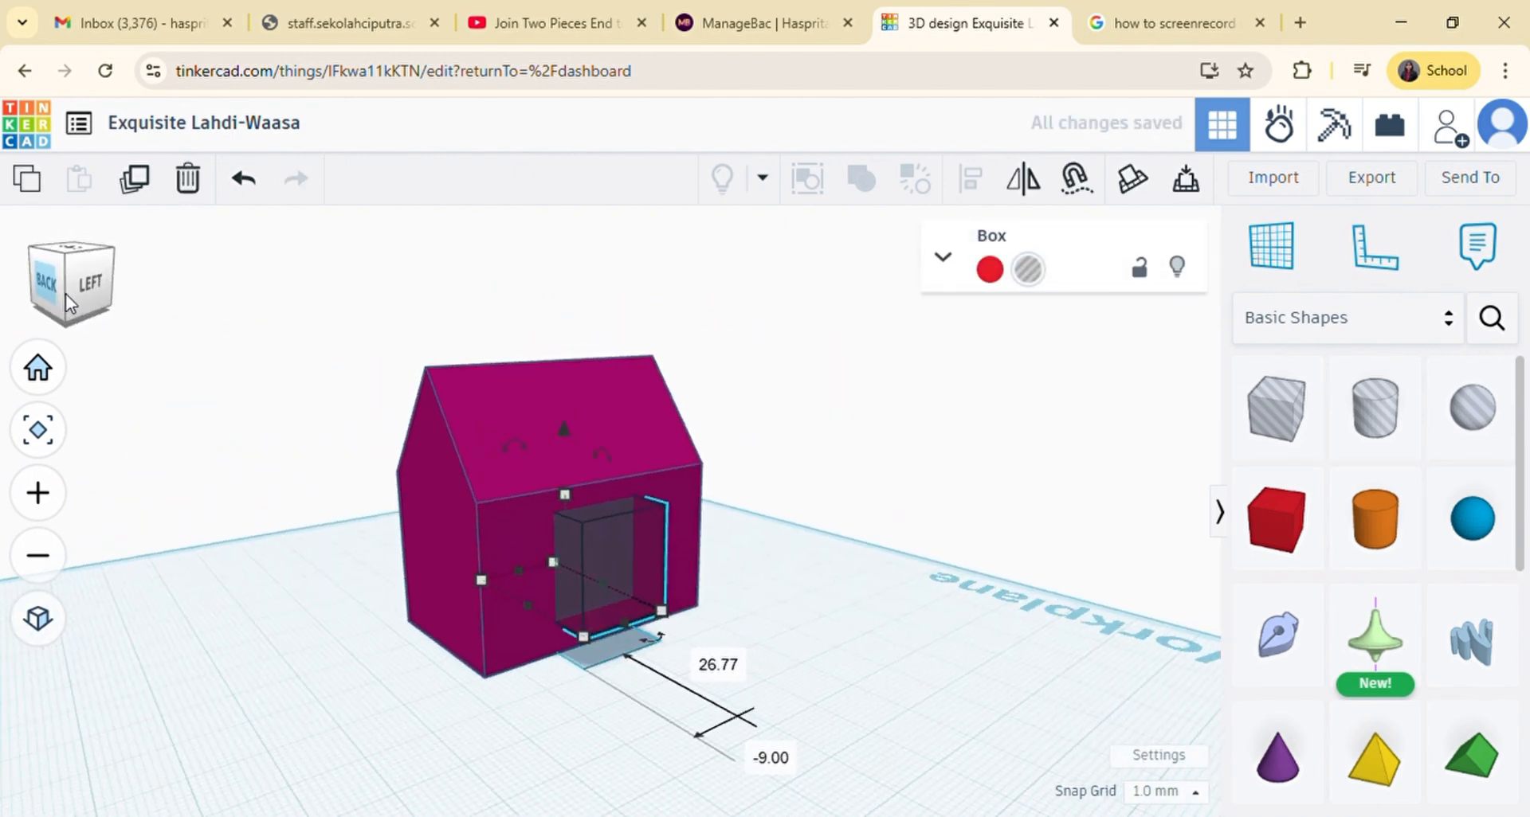
drag(66, 295, 93, 310)
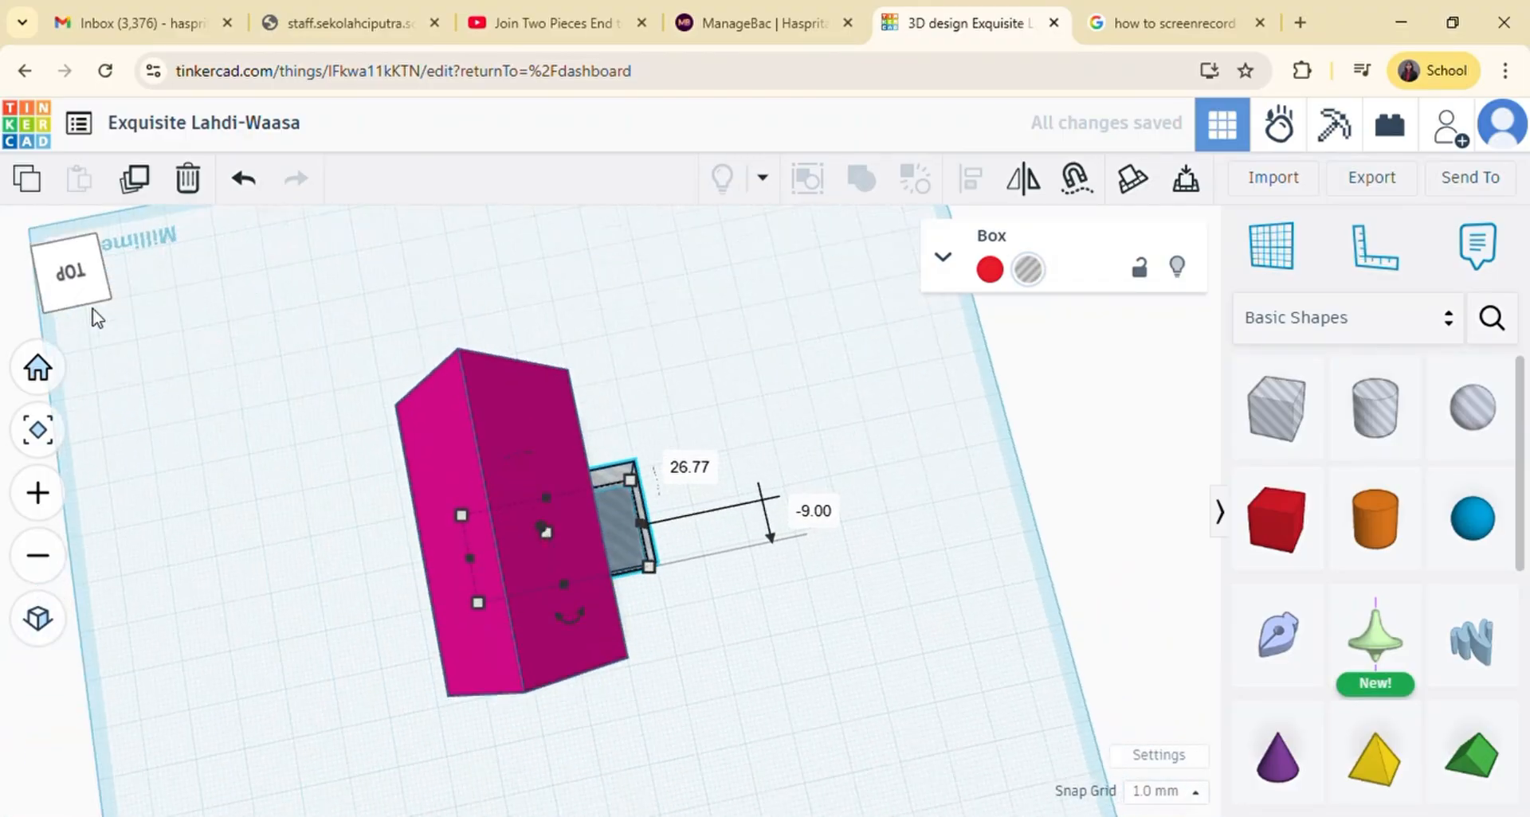
drag(470, 559, 405, 564)
click(304, 393)
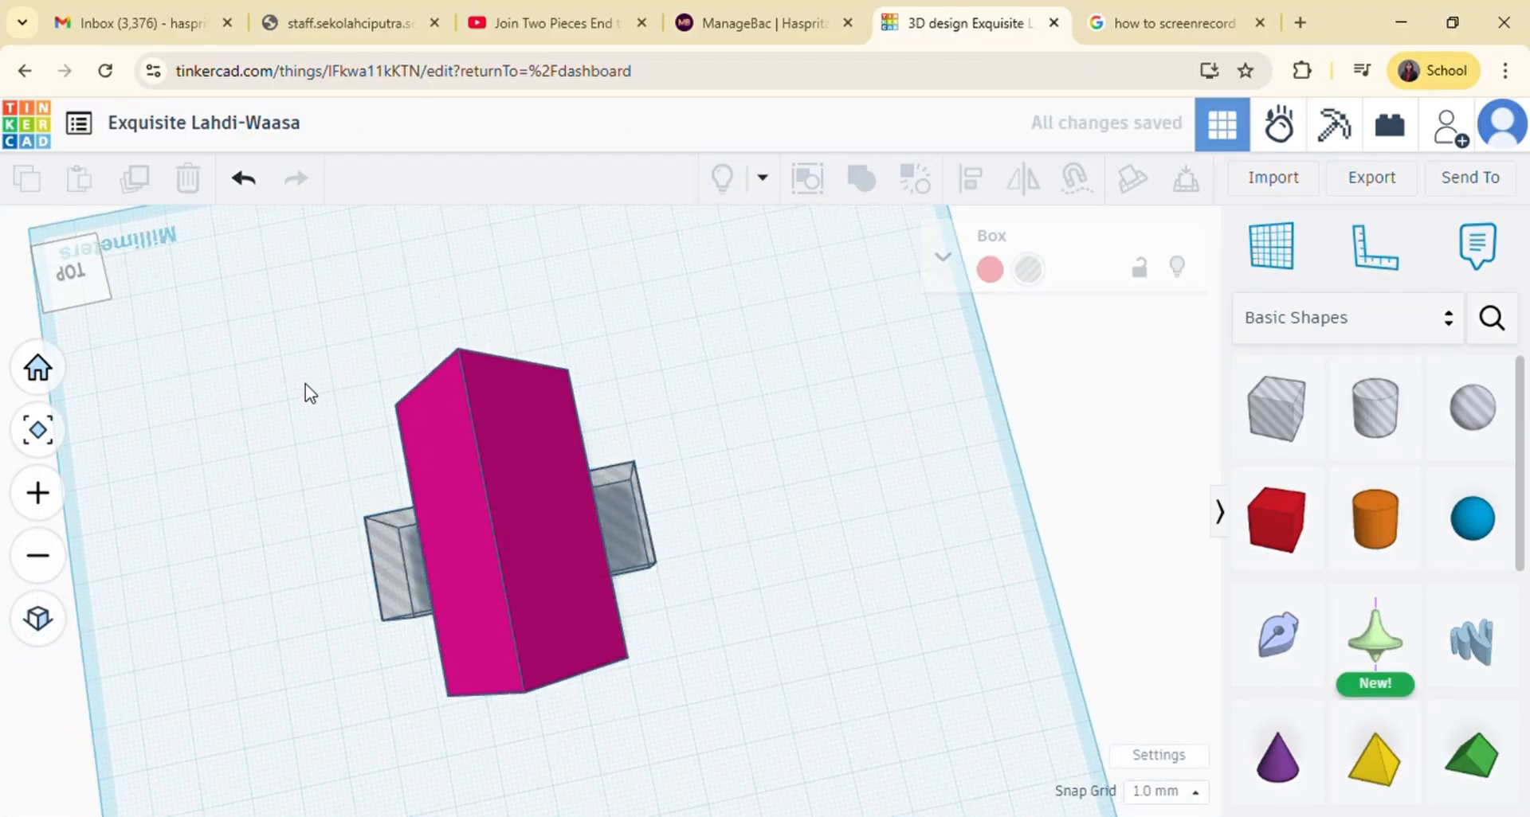
Group the house with the hole box to cut a window opening through both side walls.
click(75, 269)
drag(843, 604, 484, 417)
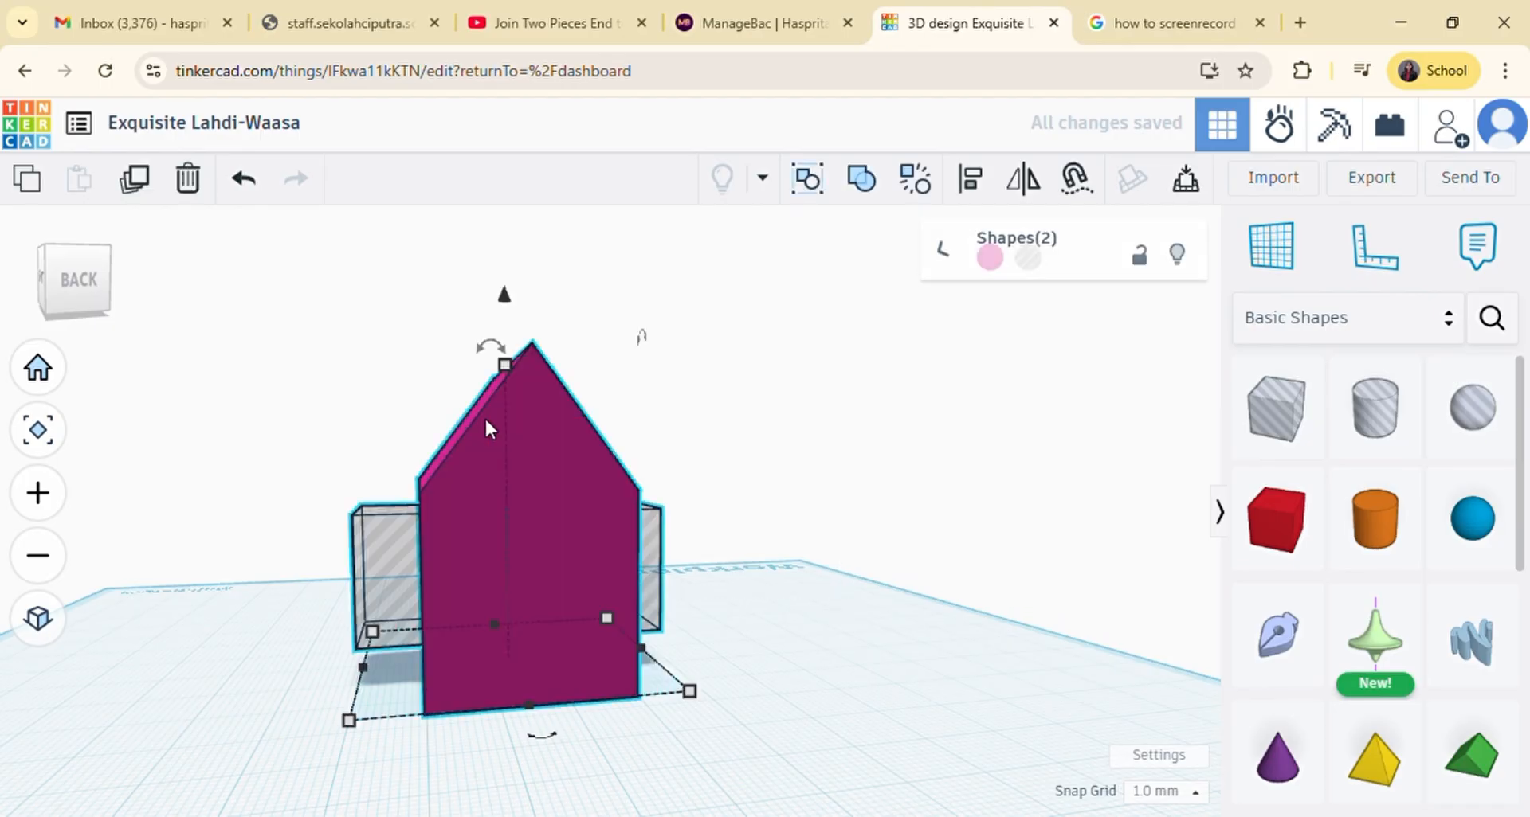
click(867, 193)
click(382, 387)
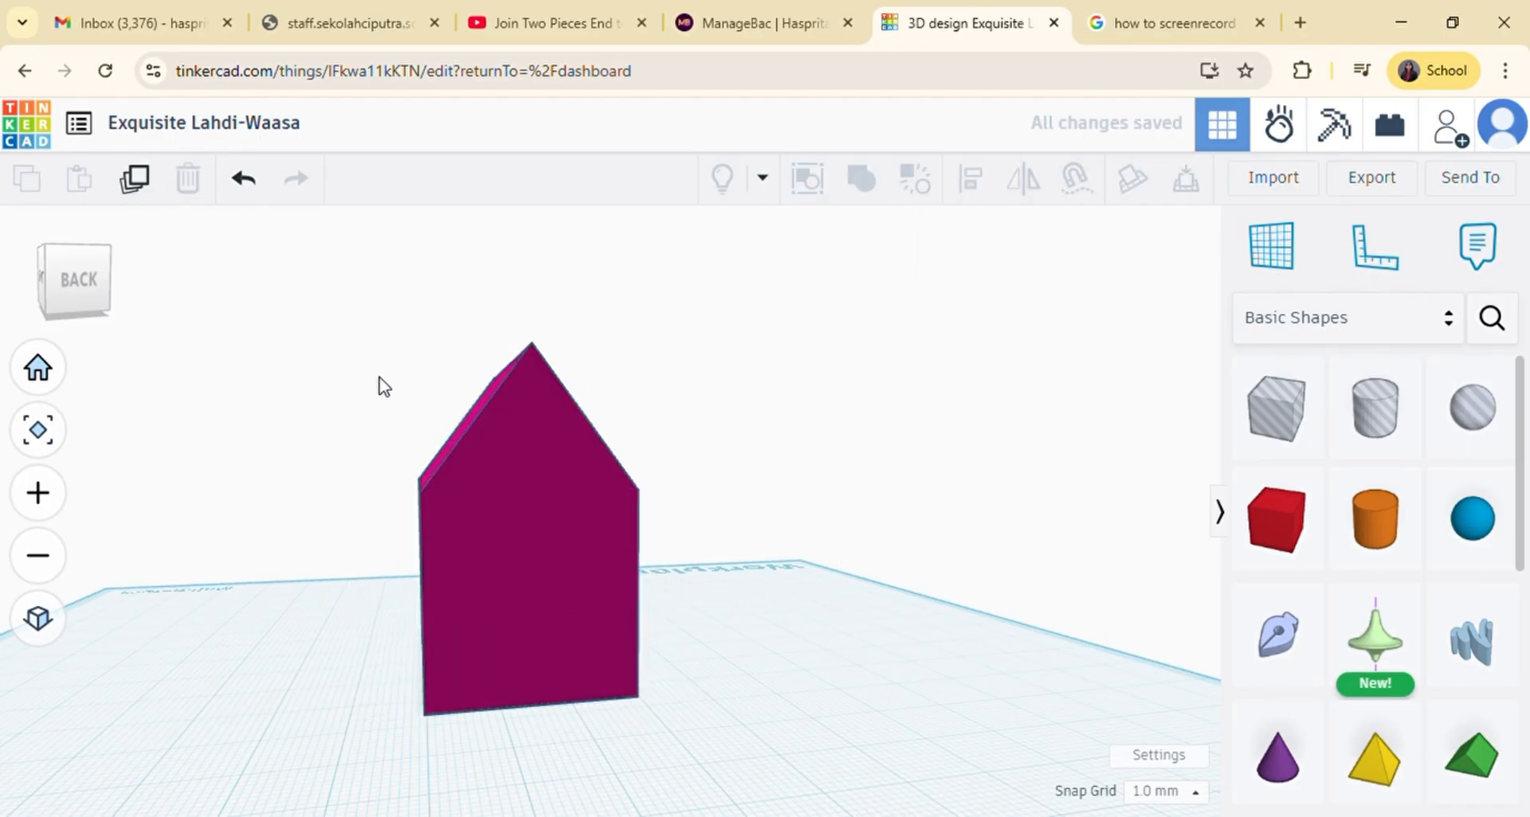
Select the finished house and export only the selected shape as an STL file.
click(40, 273)
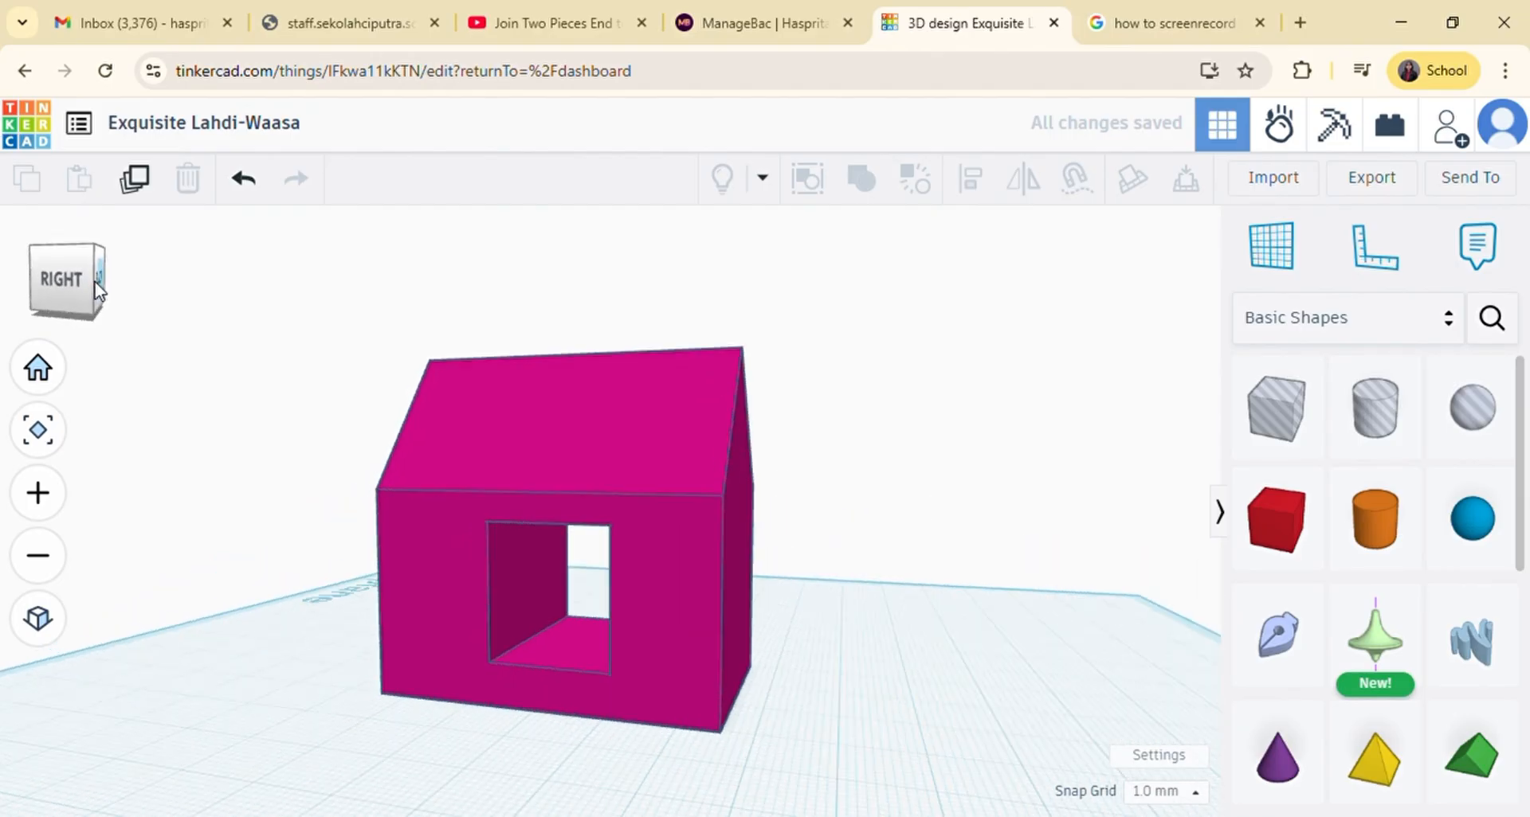
click(97, 285)
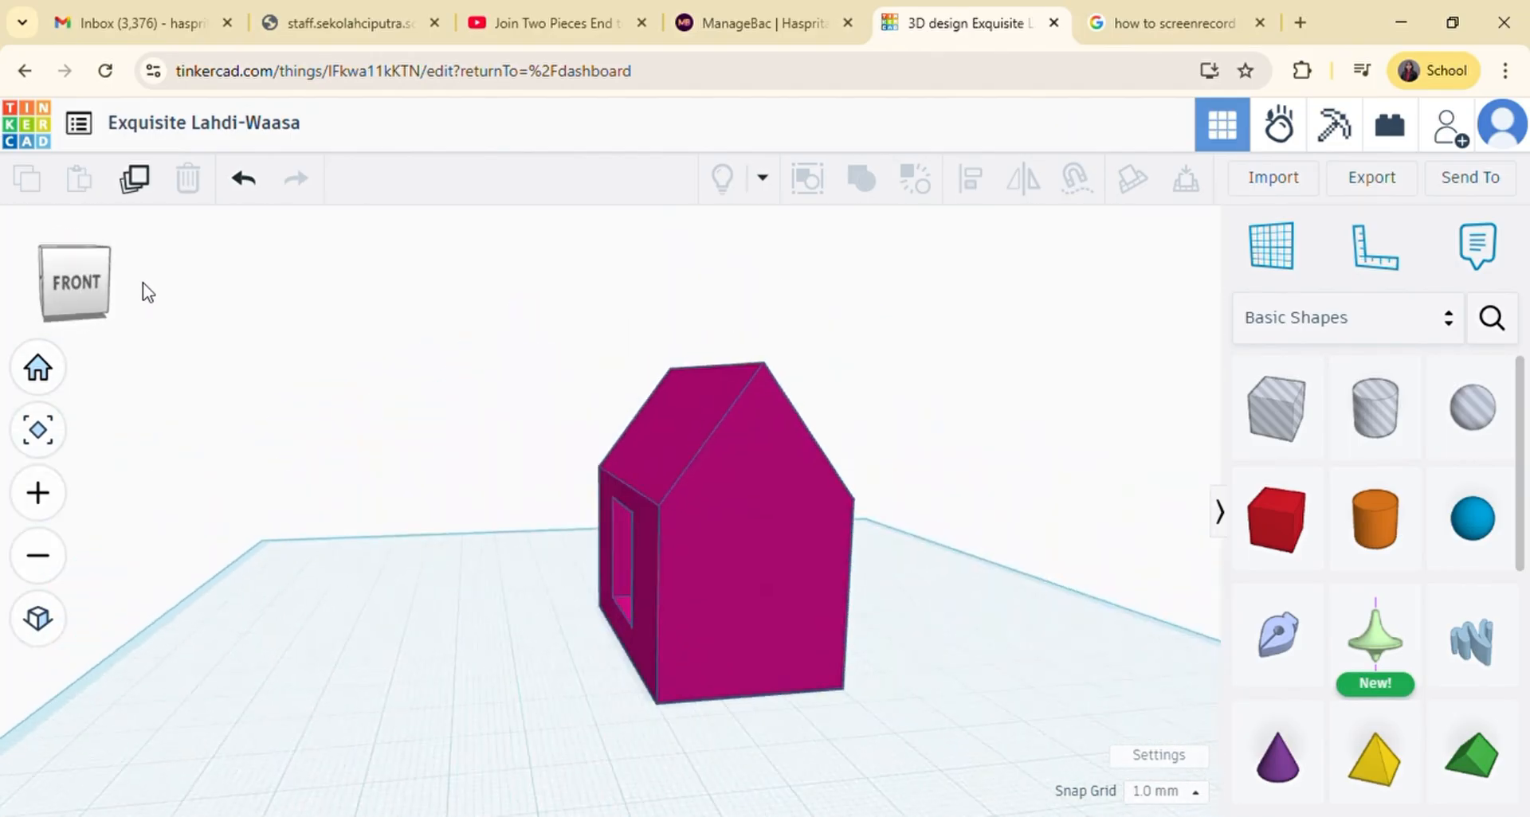
drag(144, 283, 179, 281)
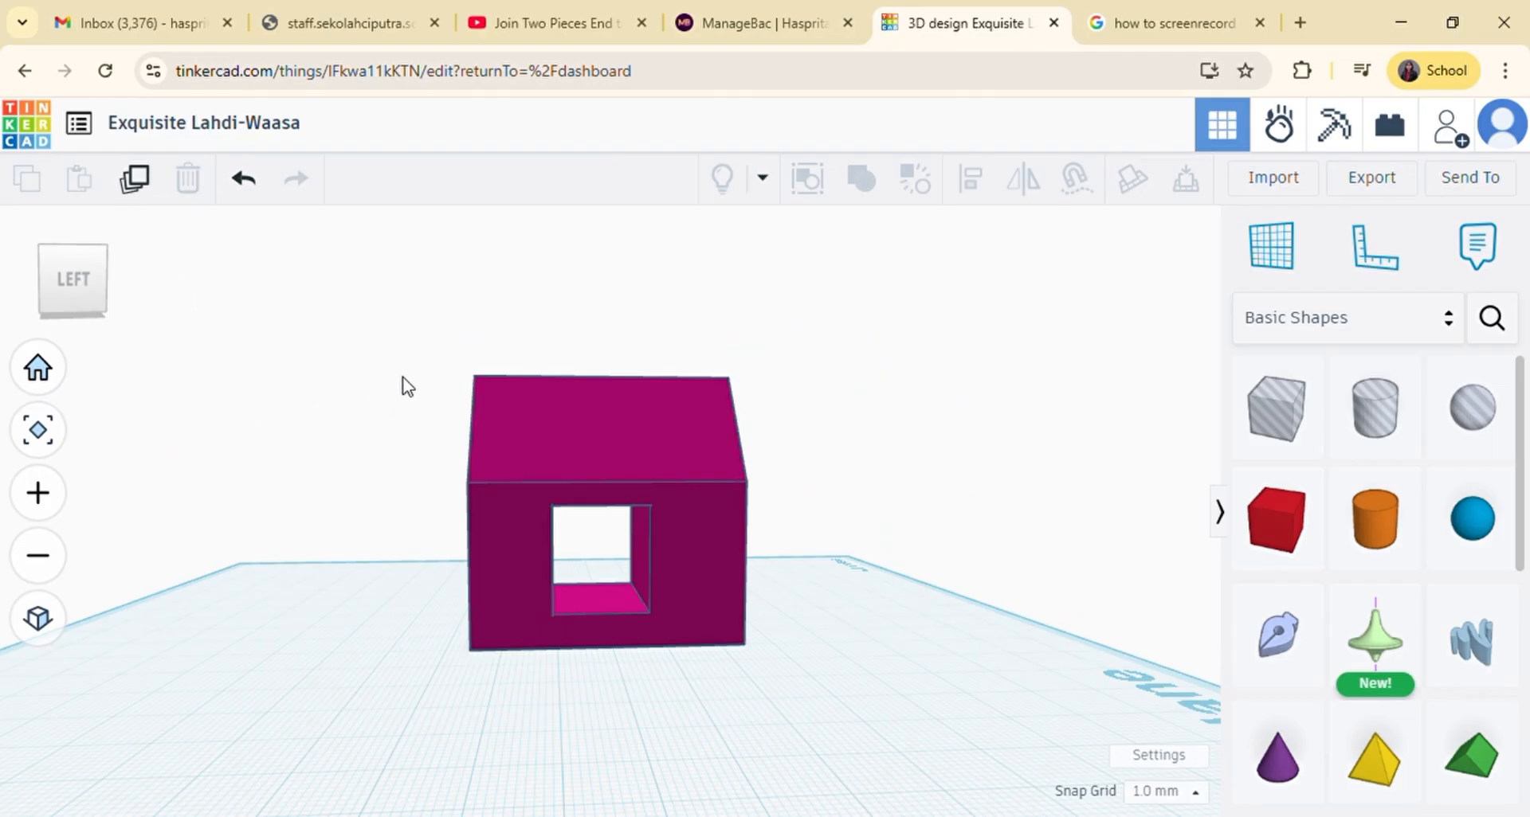
click(595, 443)
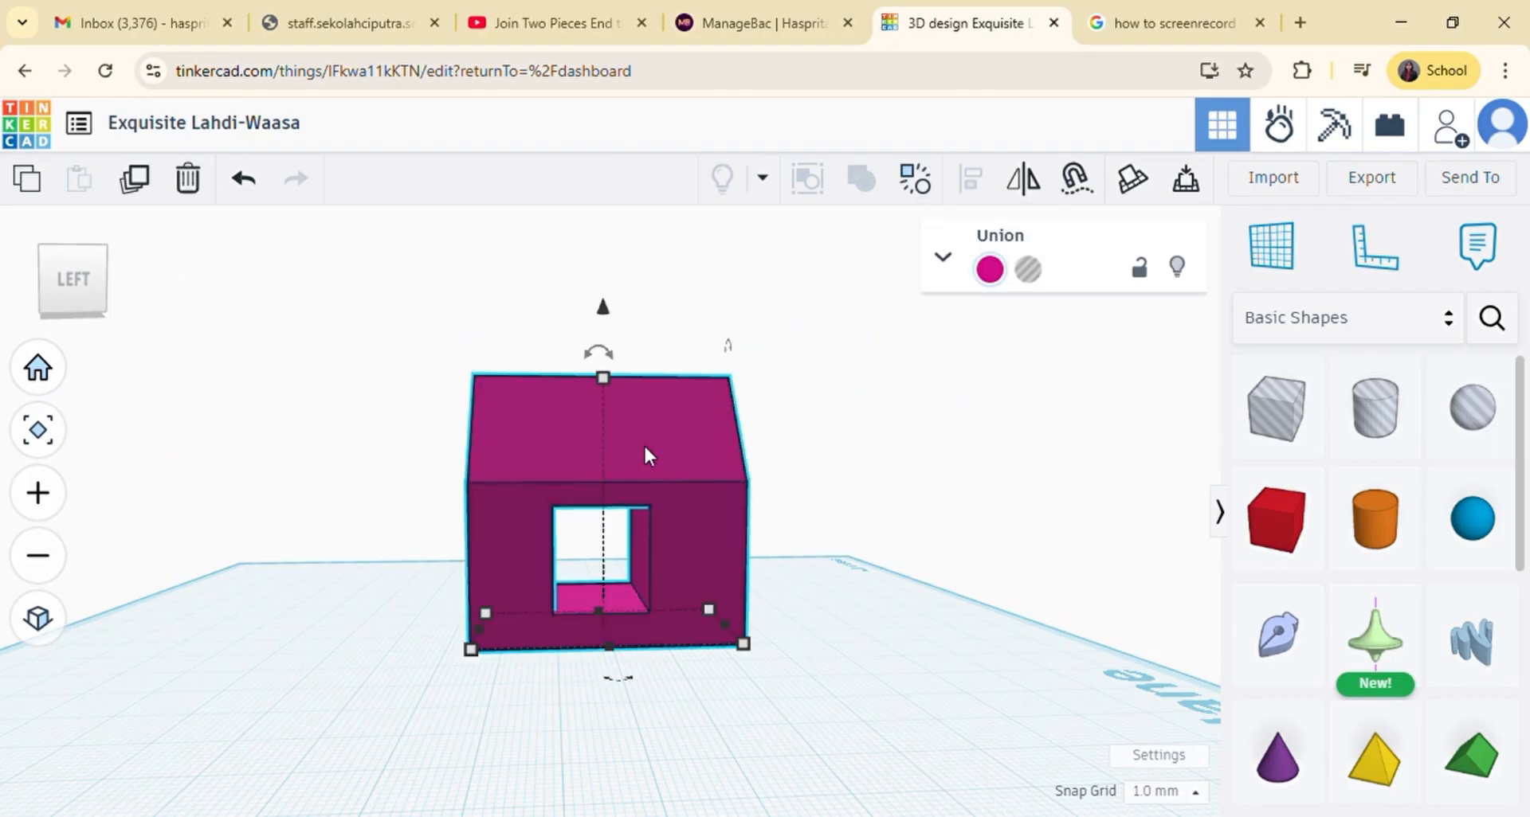
click(1364, 178)
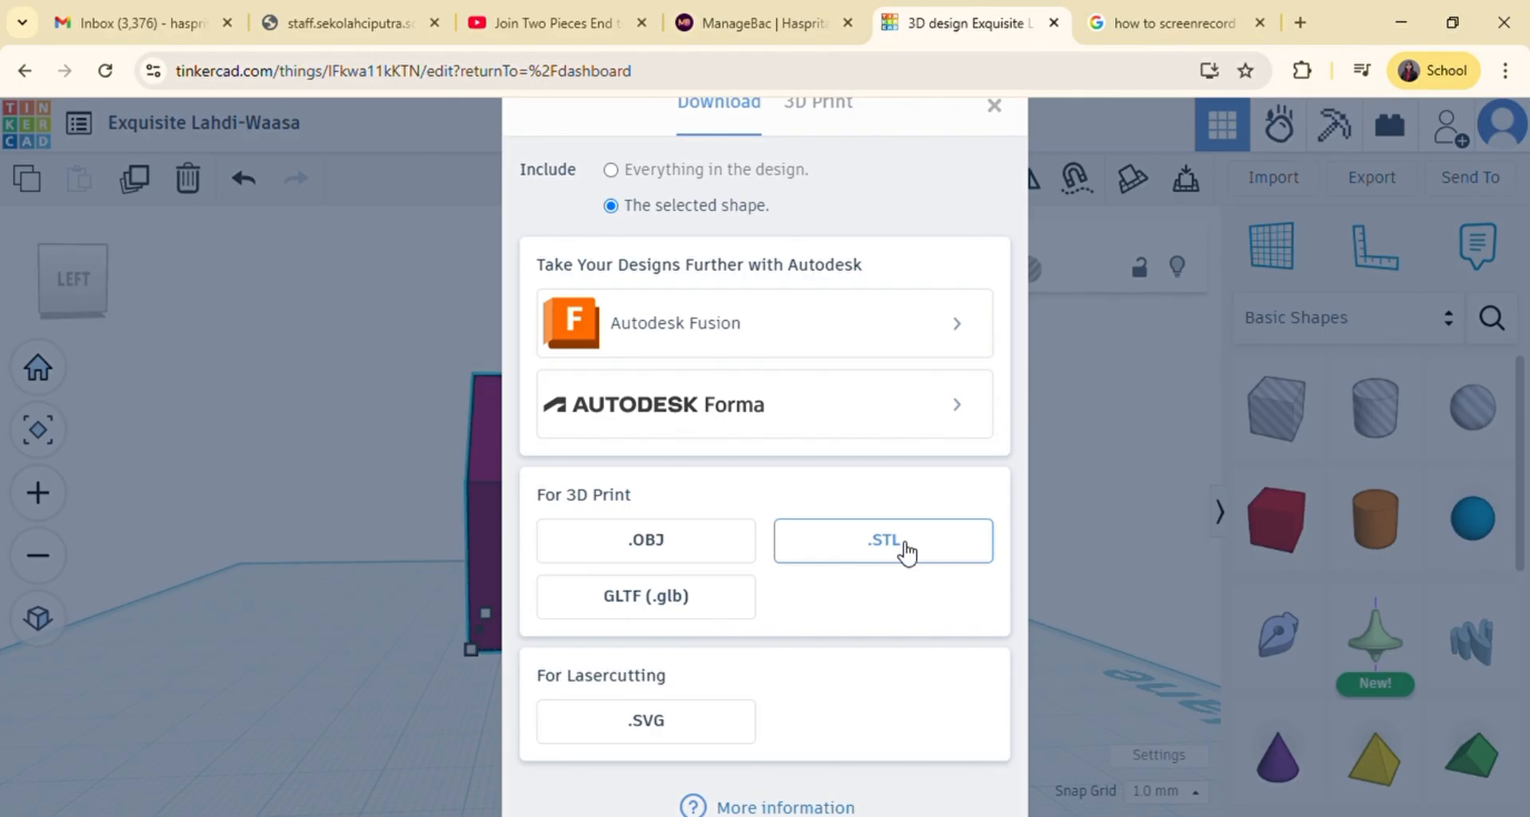
click(905, 546)
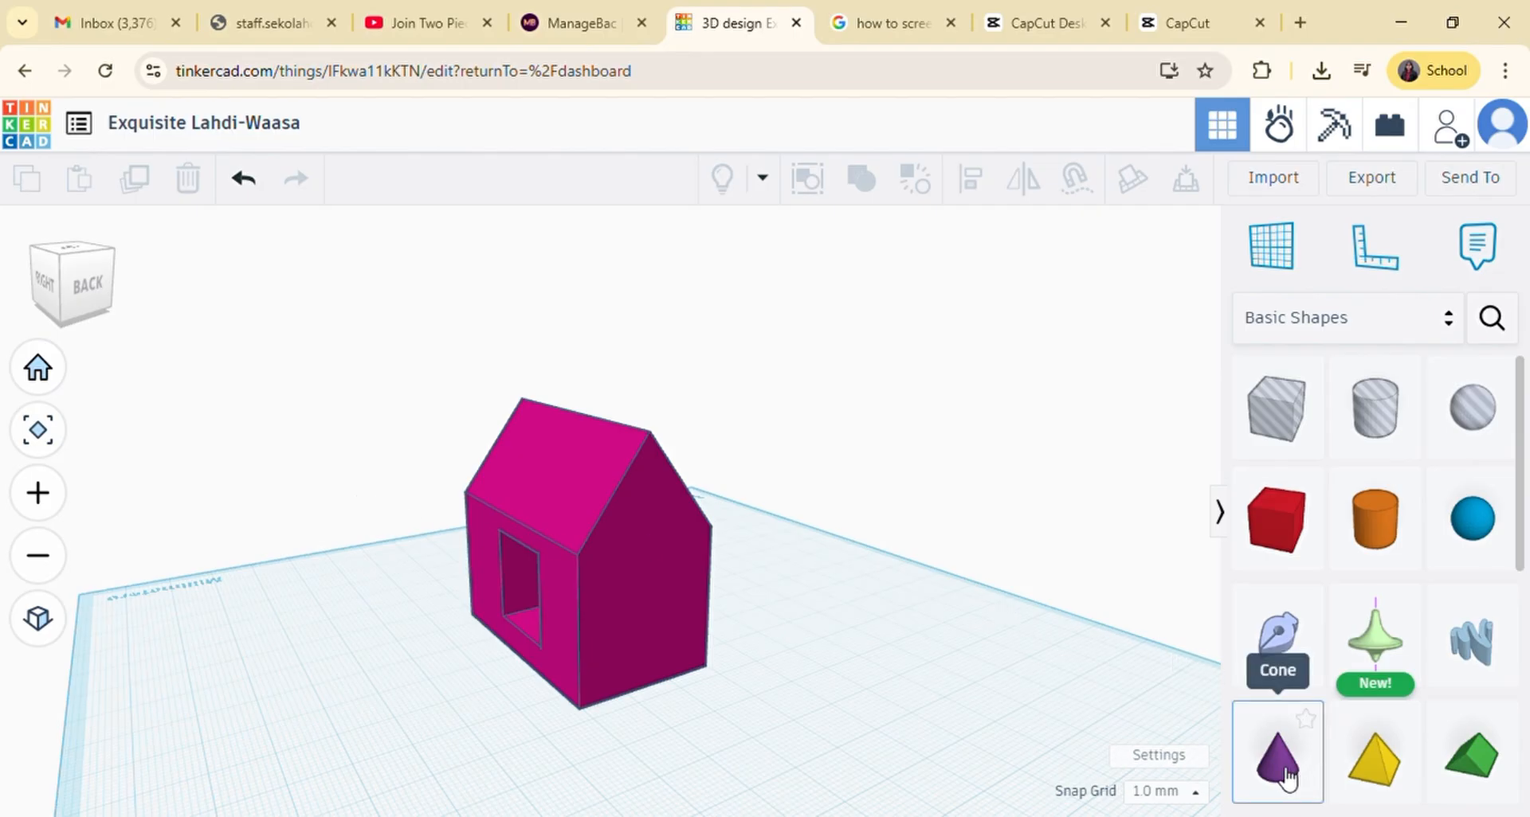
Add a purple cone to the design and attach it with Cruise to the roof slope above the right wall.
drag(1286, 776, 844, 606)
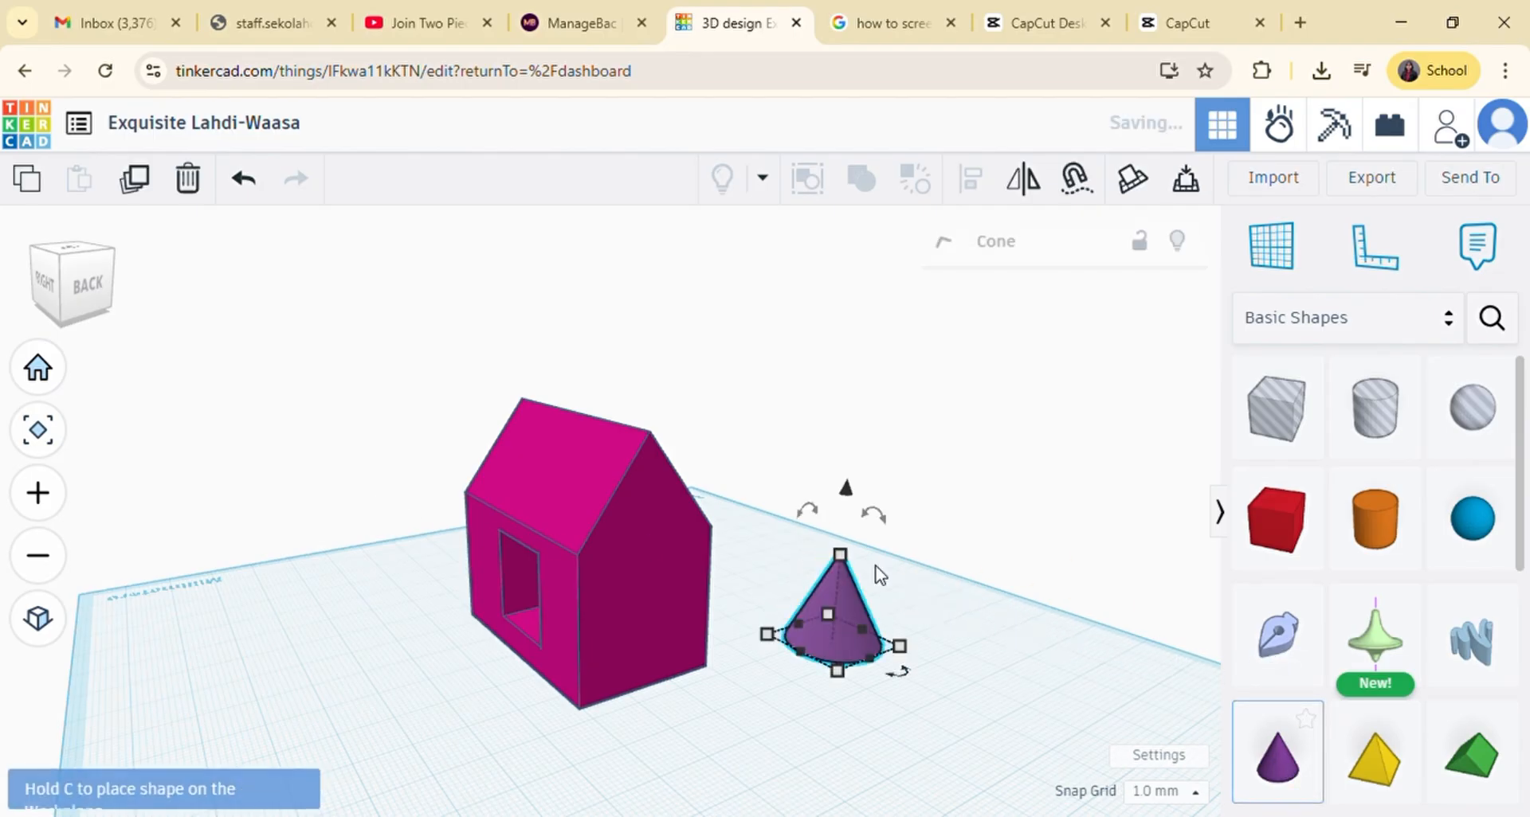
click(1076, 183)
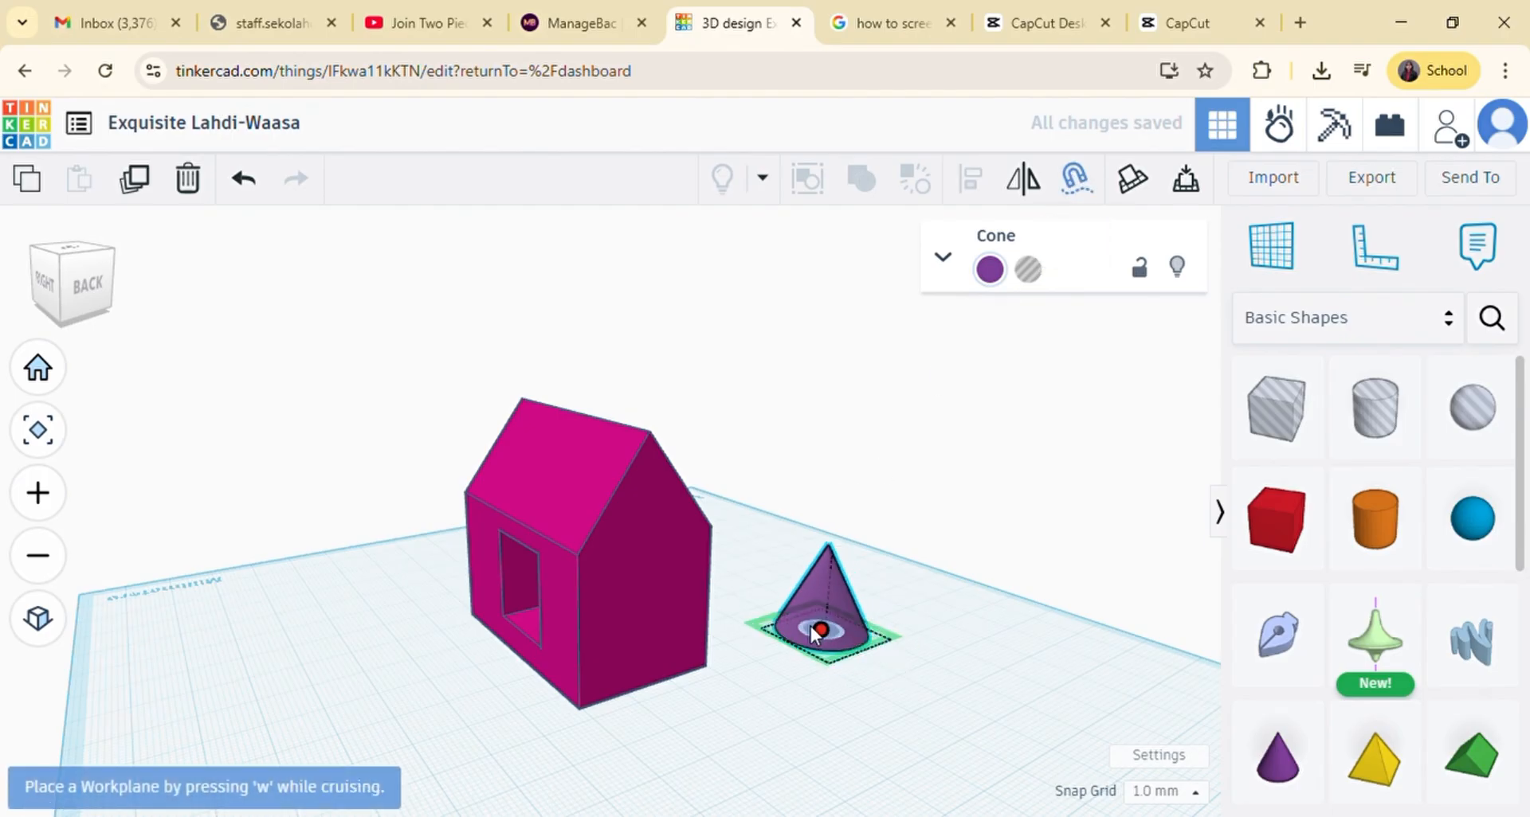
drag(831, 644, 534, 476)
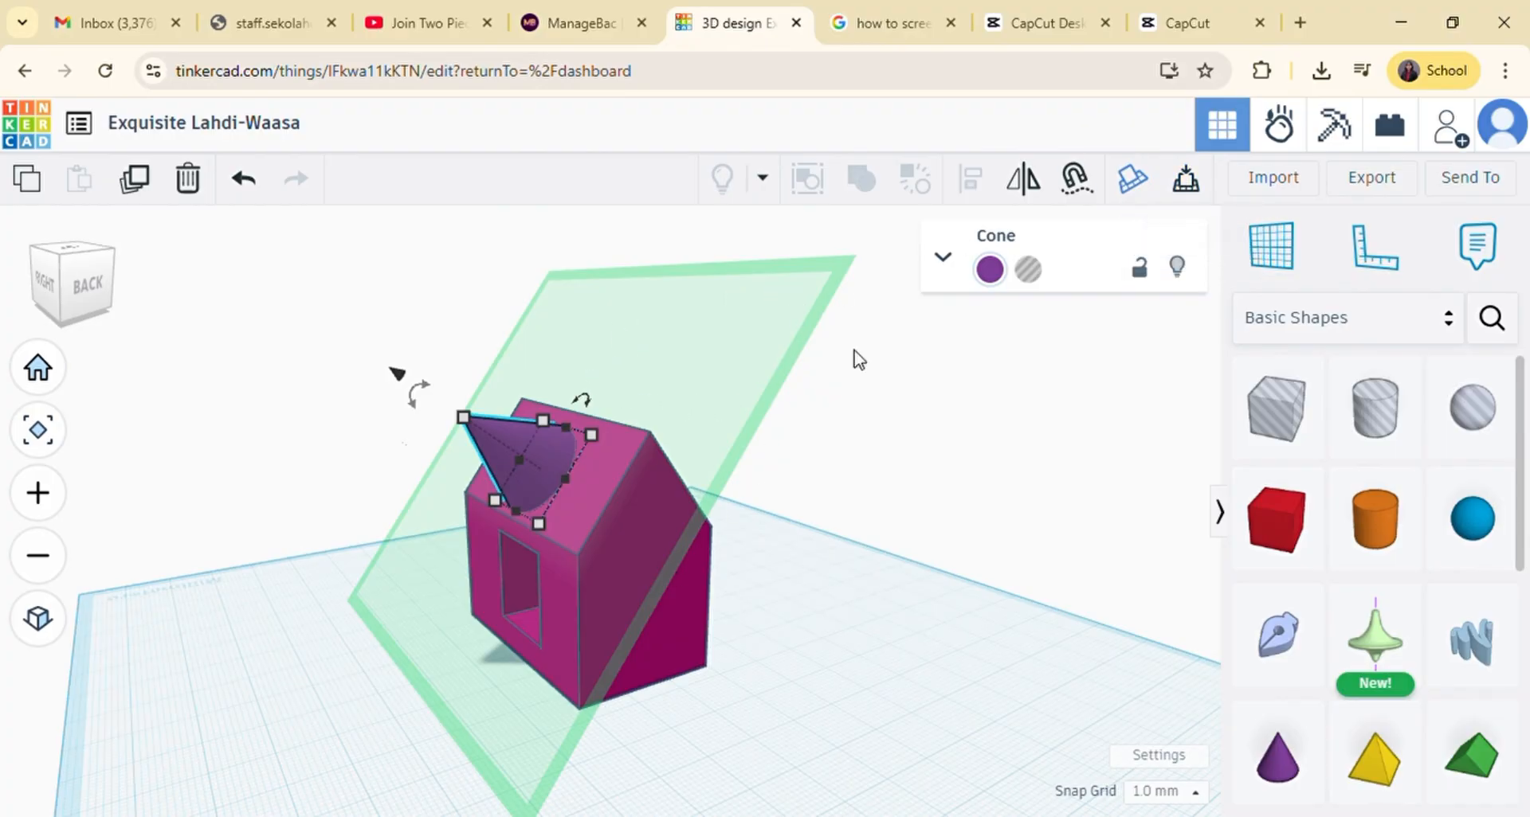
click(1201, 191)
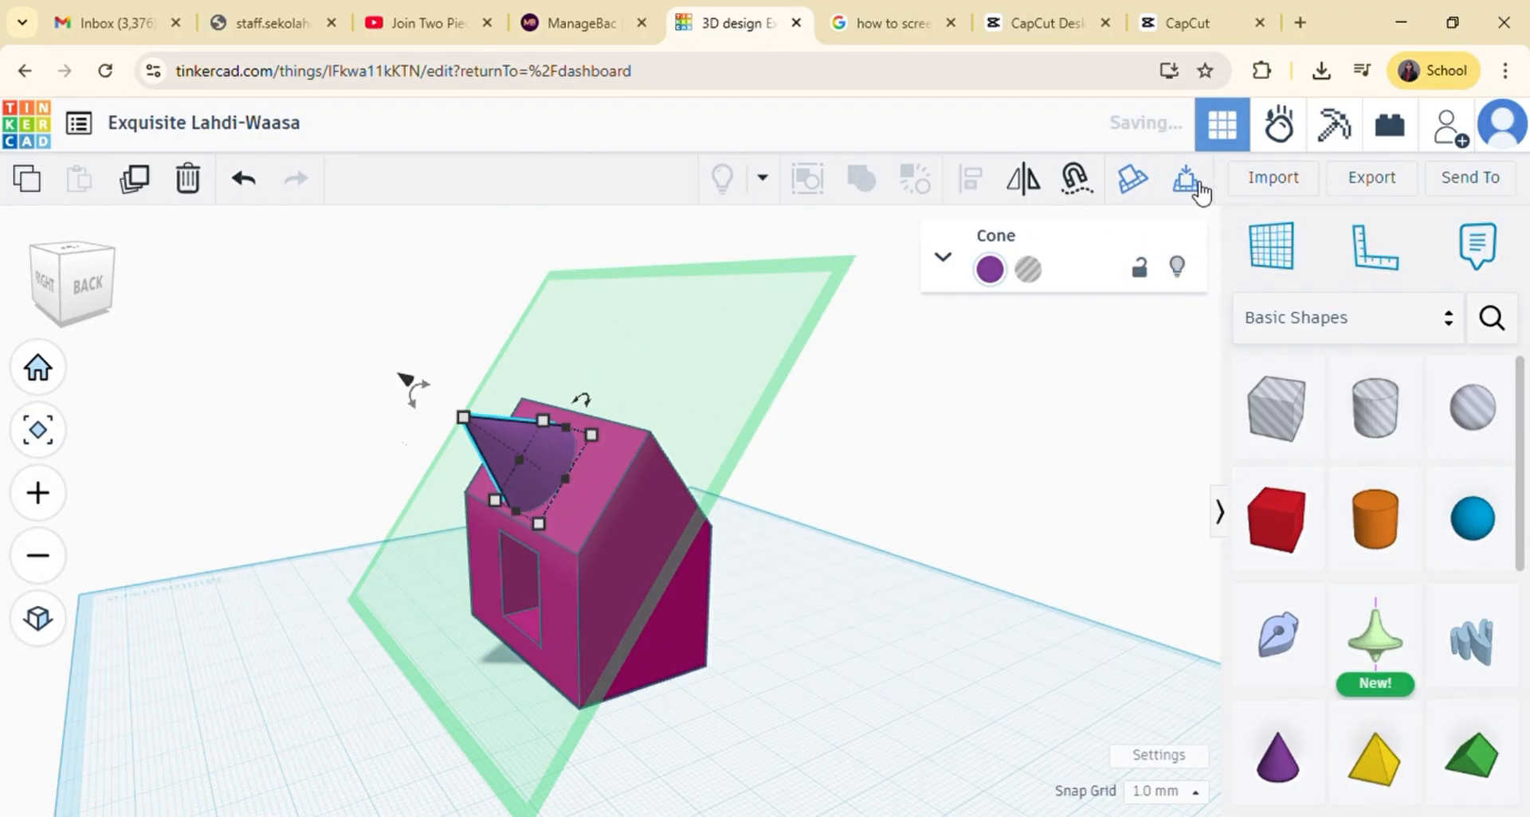
click(888, 461)
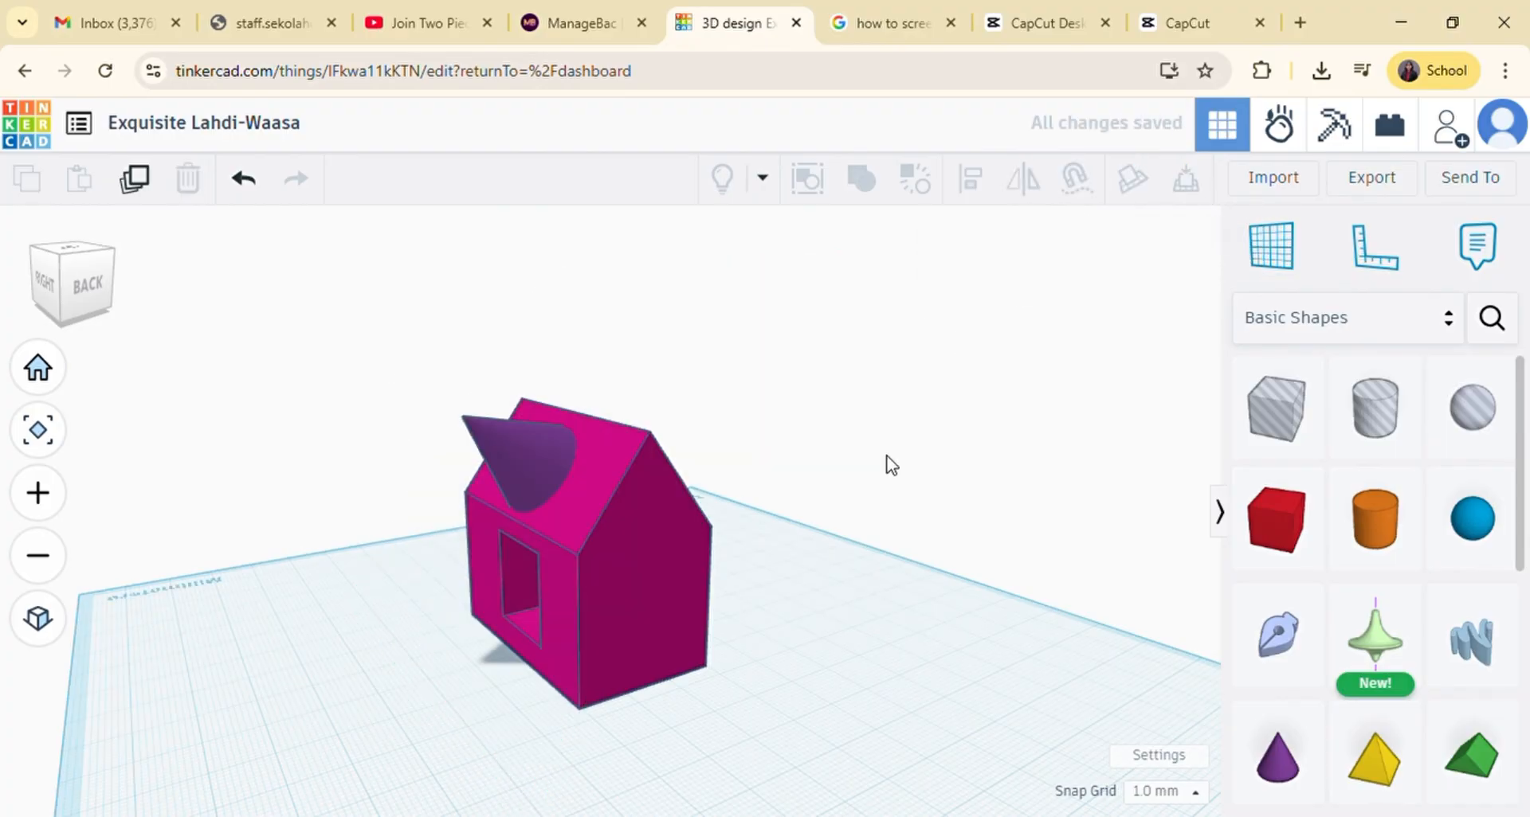
click(73, 291)
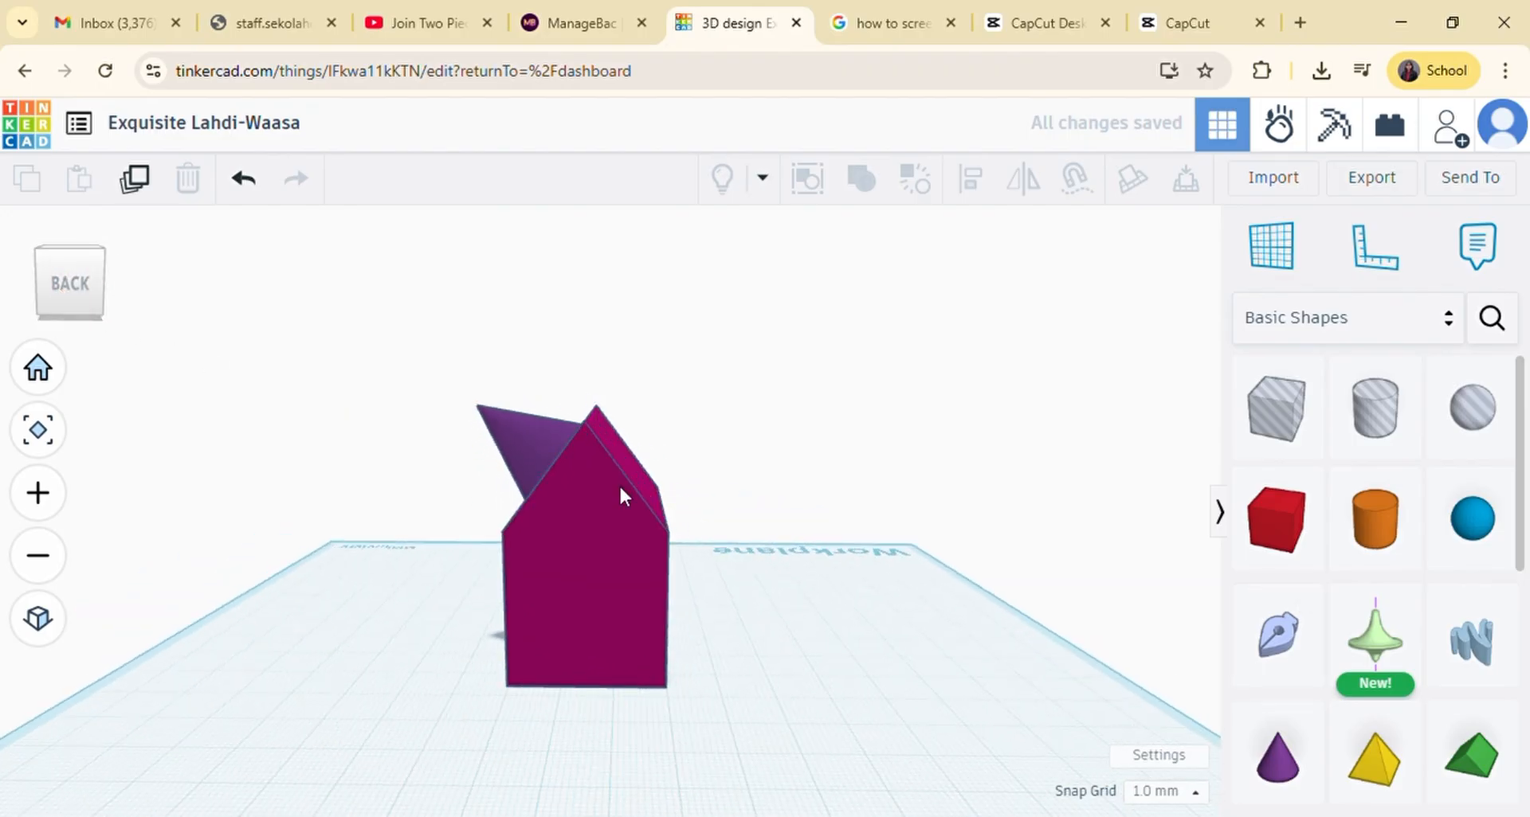